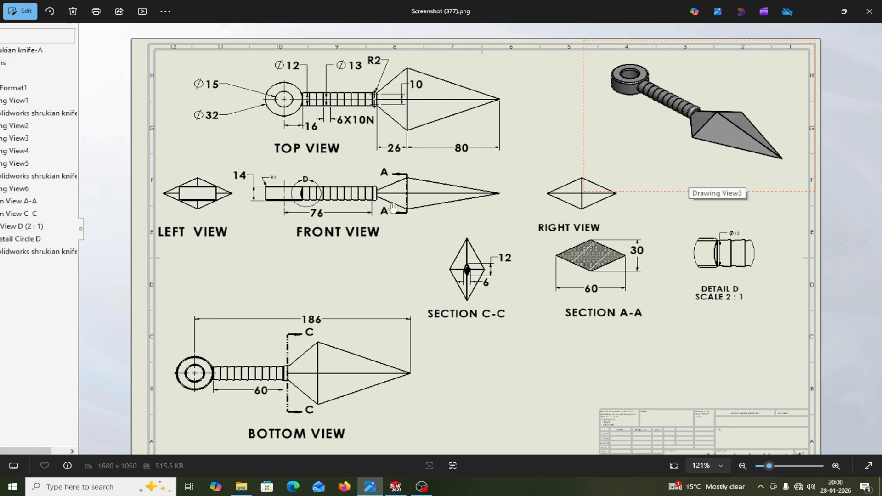
Check the knife reference drawing and create a new part document in SOLIDWORKS
scroll(341, 116, up, 2)
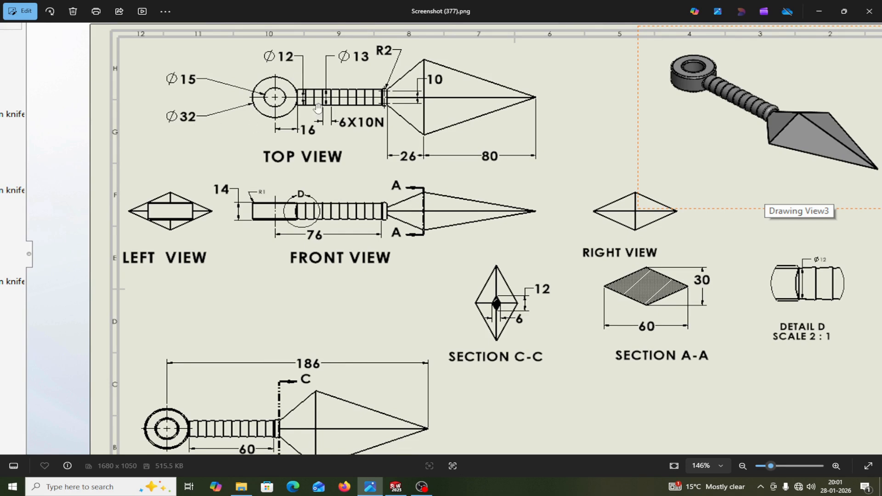
click(395, 487)
click(80, 8)
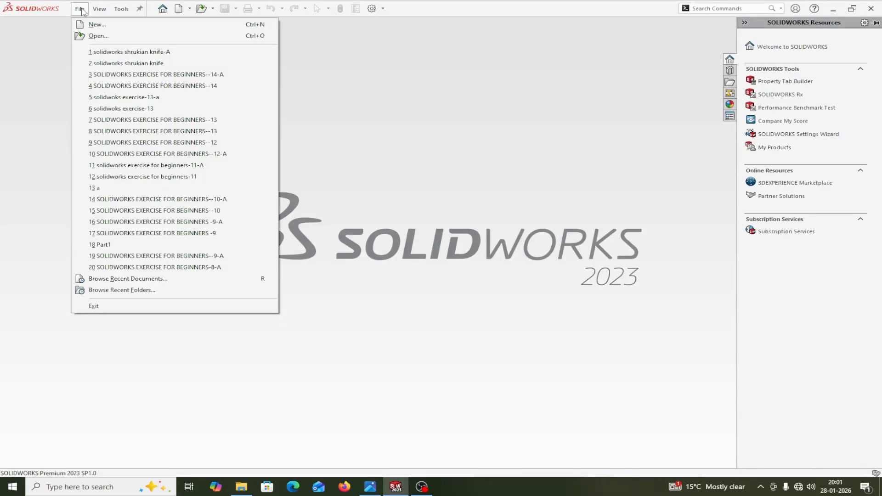
click(92, 26)
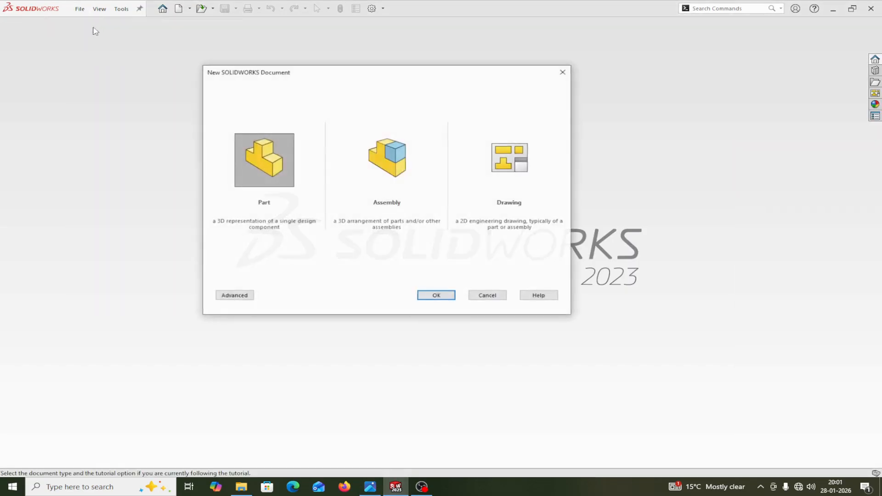
click(435, 296)
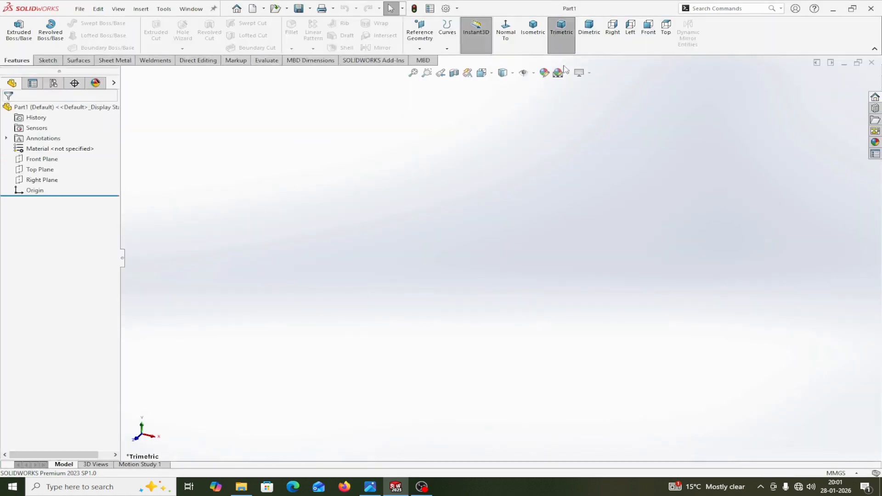
Set the scene background to Plain White and check that the document uses MMGS units
click(569, 73)
click(584, 97)
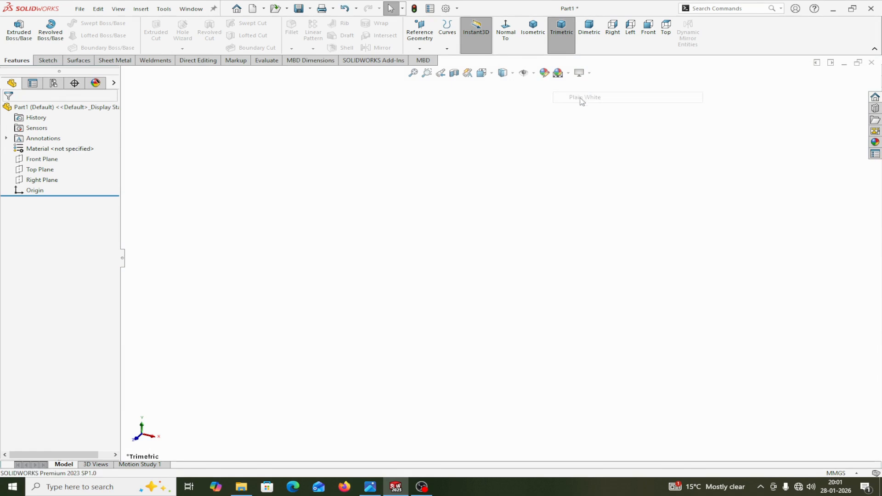
click(840, 473)
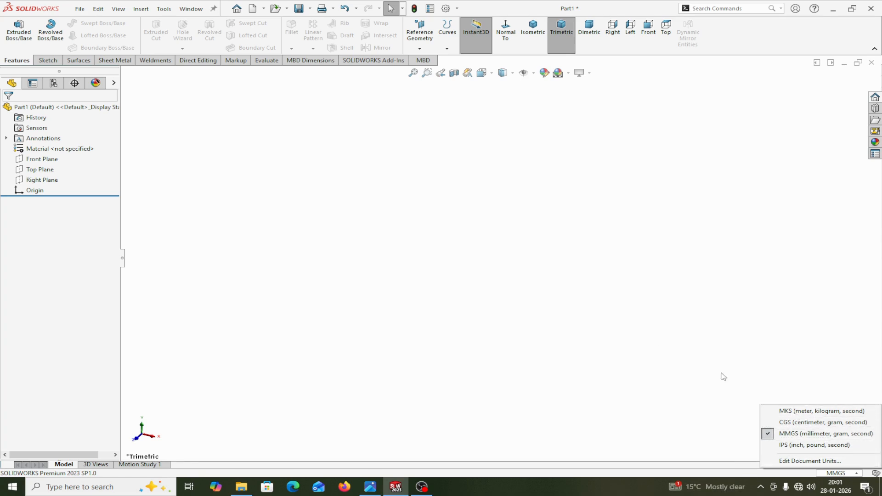
Sketch two concentric circles centred on the origin on the Top Plane, with radii of about 37 mm and 24 mm
click(27, 170)
click(28, 156)
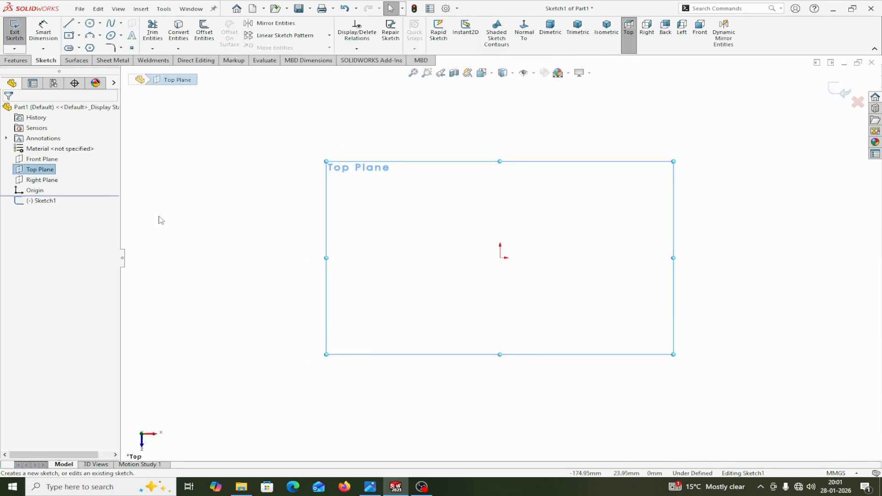
click(91, 24)
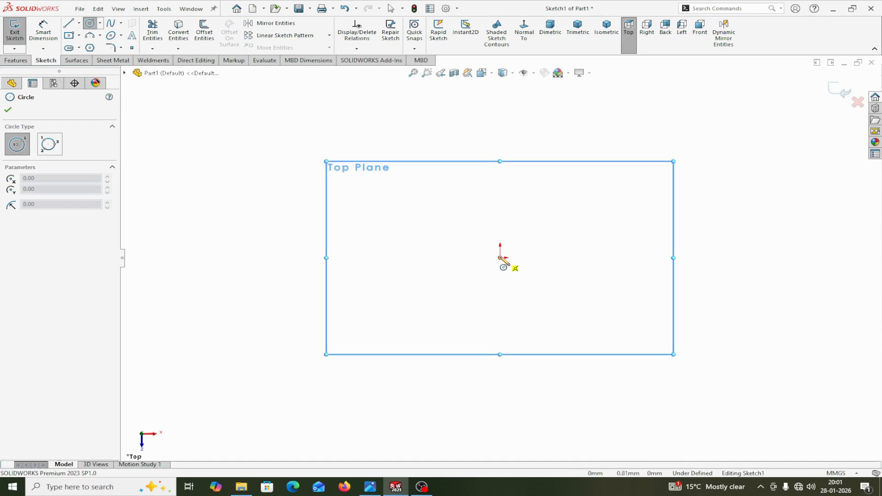
drag(500, 258, 486, 195)
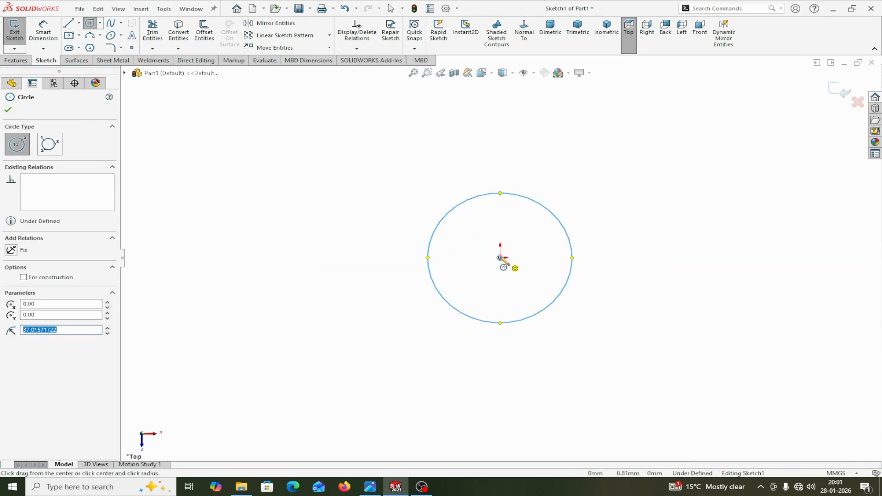
drag(500, 258, 486, 219)
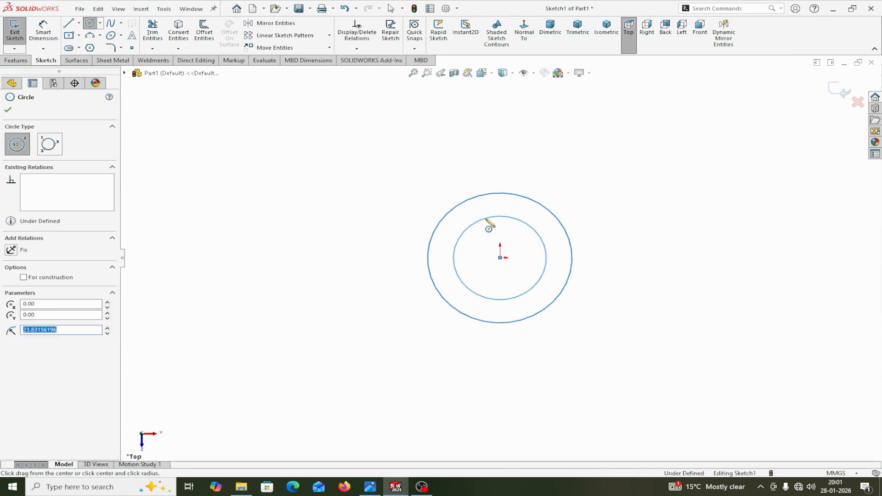
right_click(489, 225)
click(498, 225)
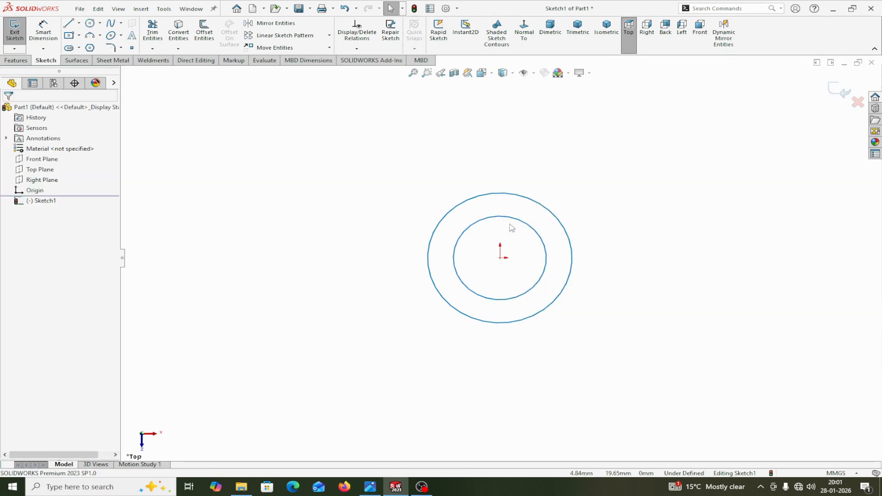
Dimension the inner circle's diameter as 15 mm
click(43, 29)
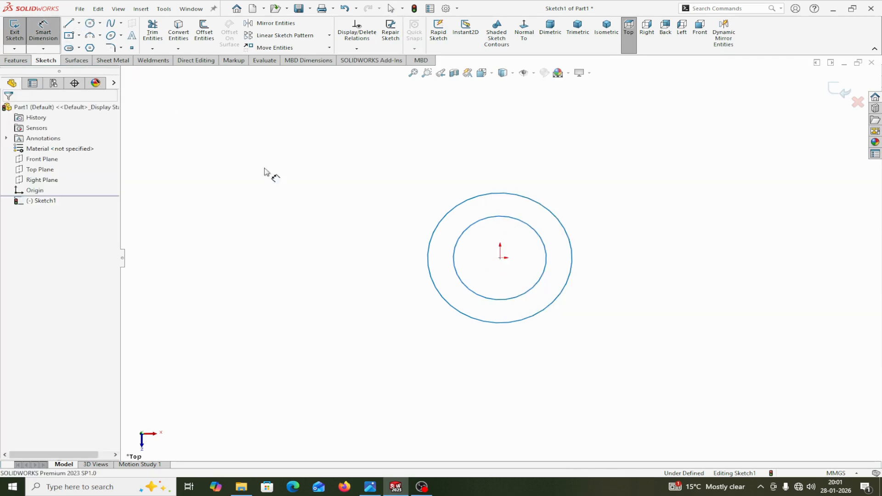
click(455, 274)
click(250, 334)
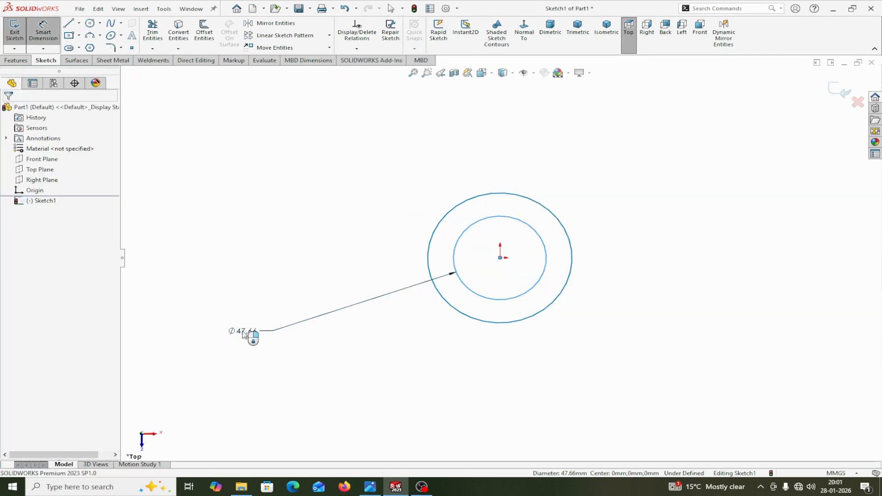
text(15)
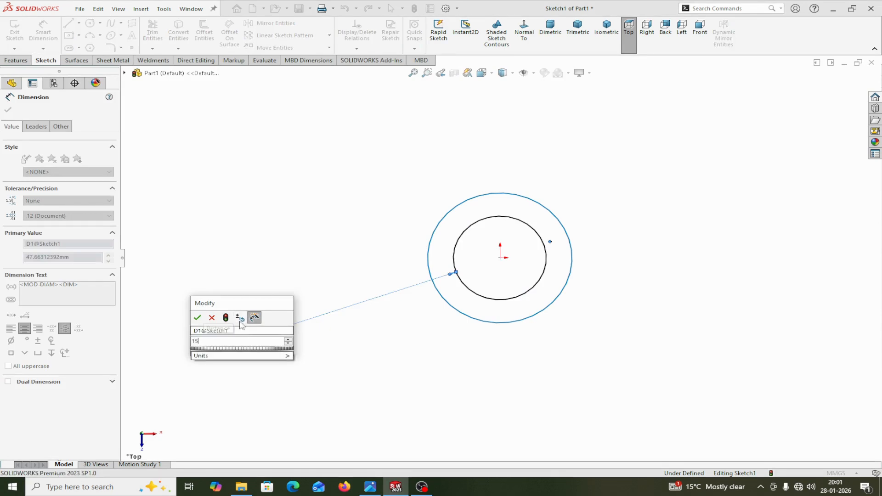
click(197, 318)
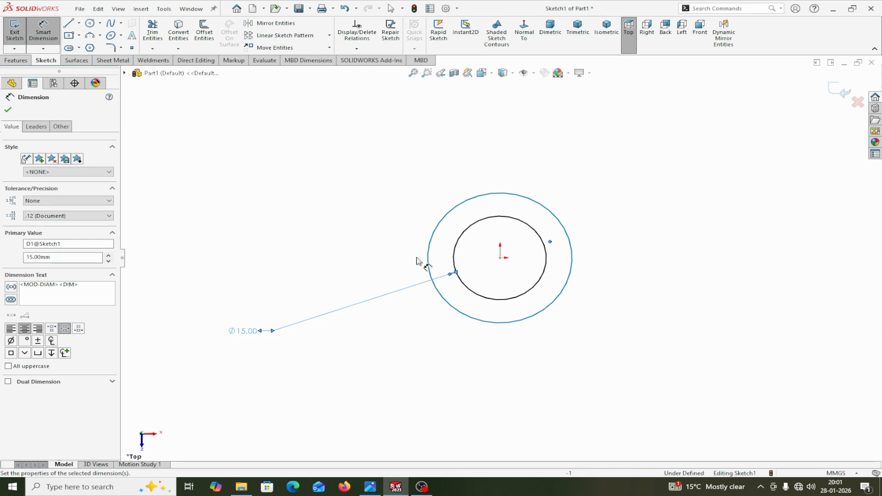
Dimension the outer circle's diameter as 32 mm
click(430, 265)
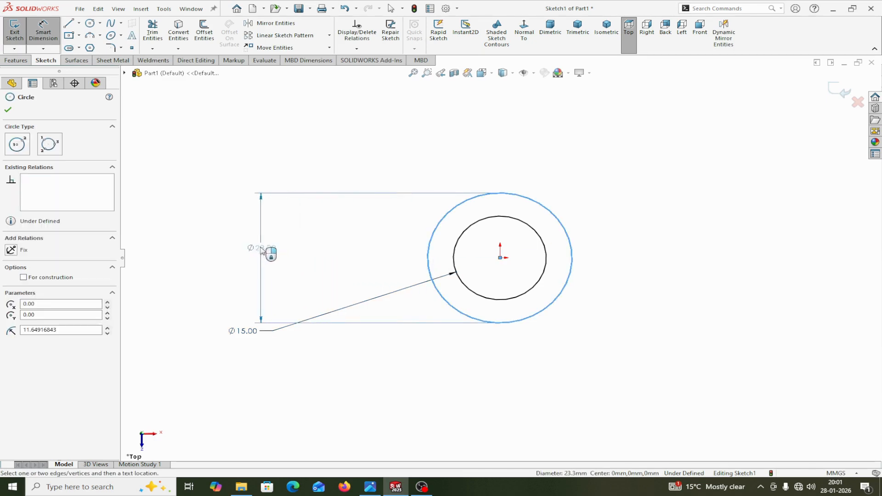
click(252, 239)
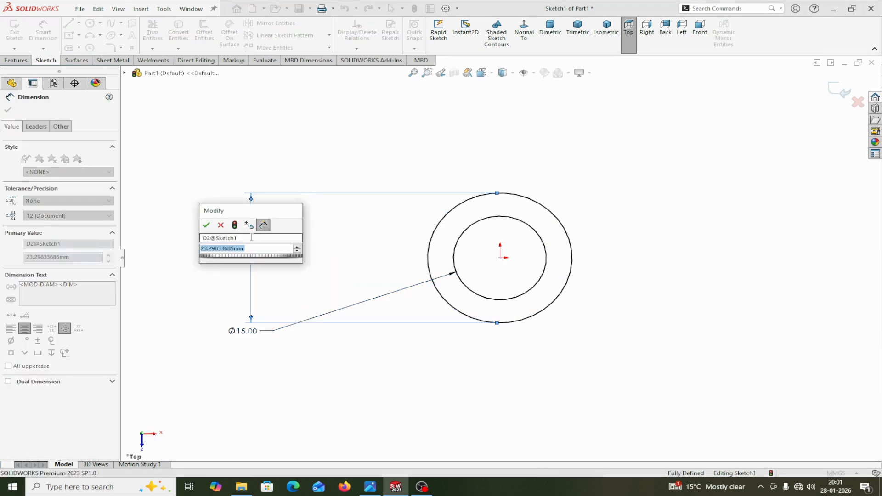
text(32)
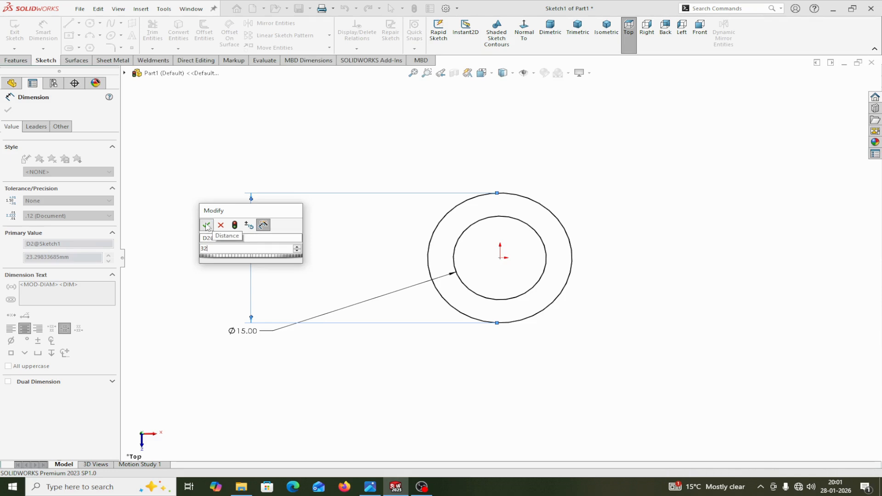
click(207, 225)
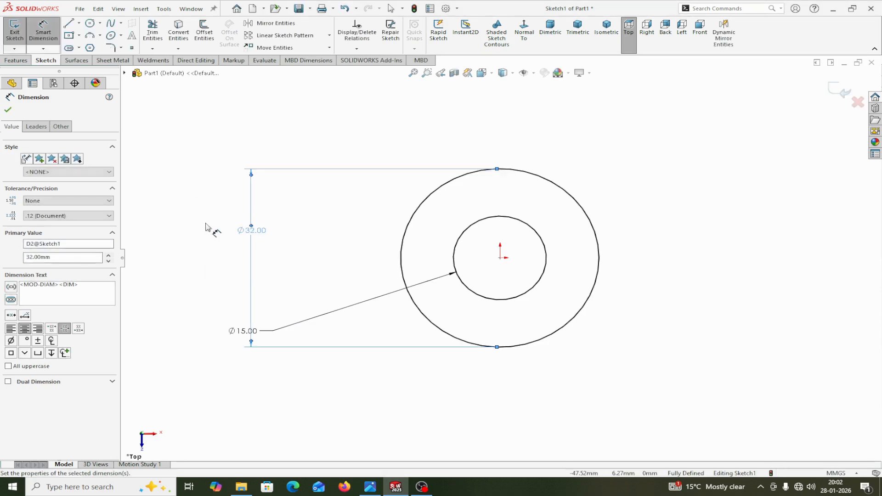
click(9, 110)
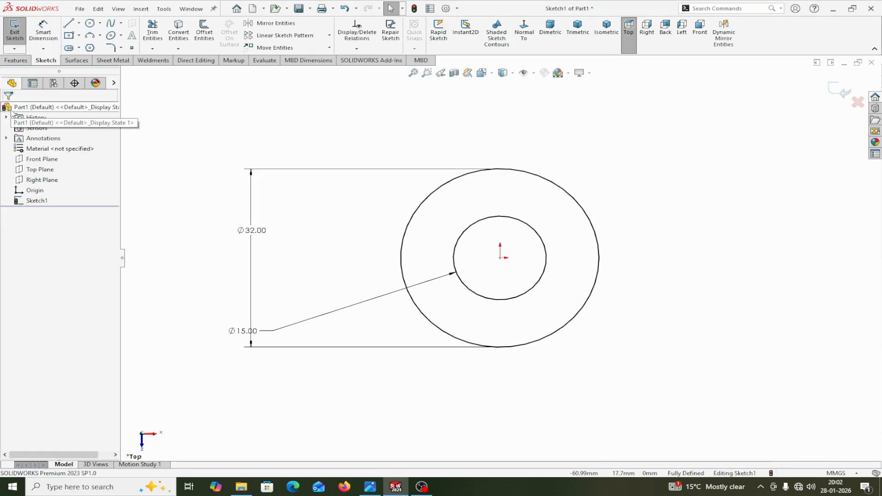
Extrude the ring profile 14 mm with the Mid Plane end condition
click(15, 60)
click(20, 33)
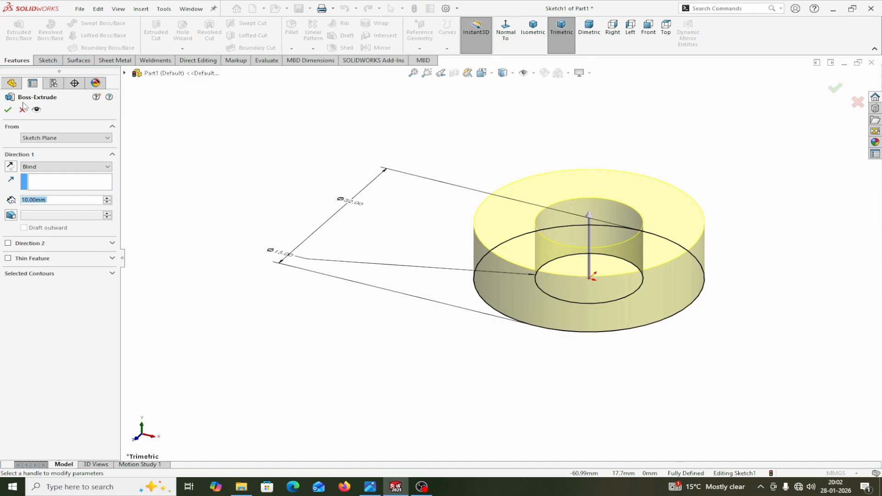
click(38, 170)
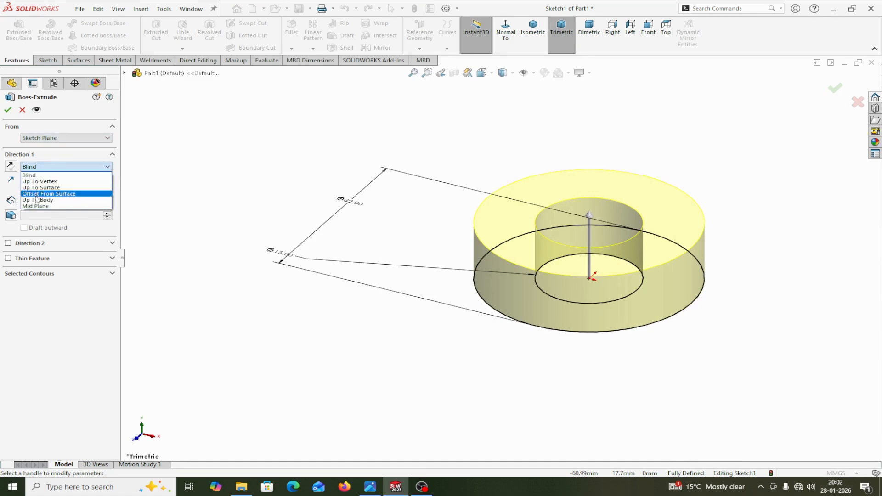
click(38, 206)
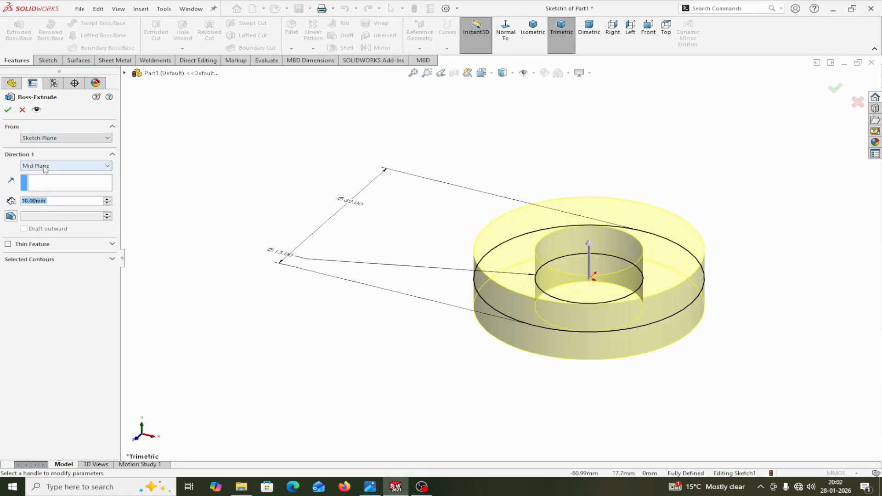
click(107, 200)
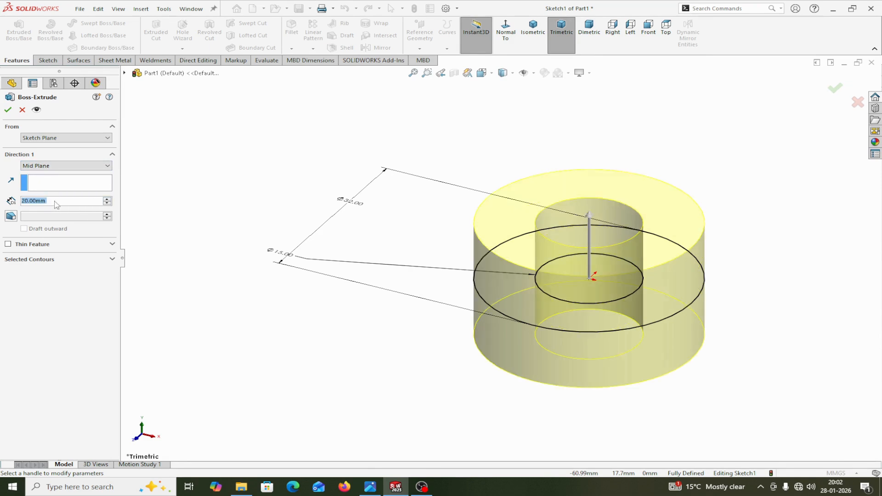
text(14)
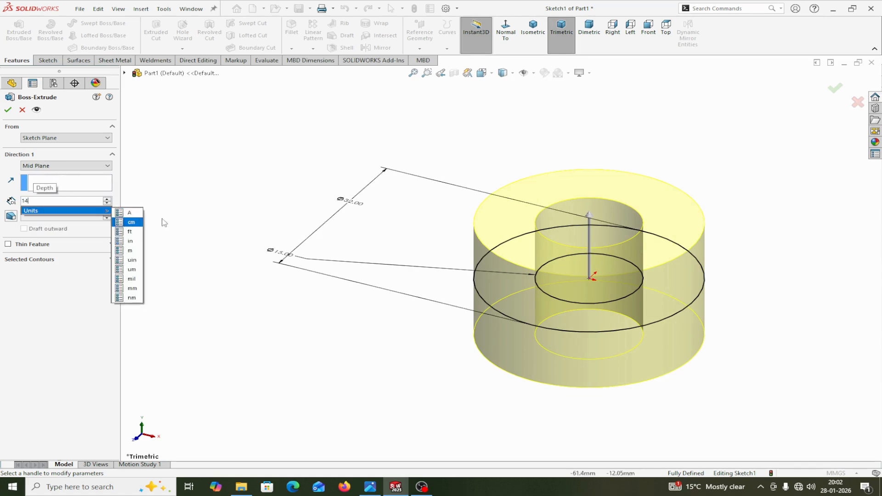
key(Return)
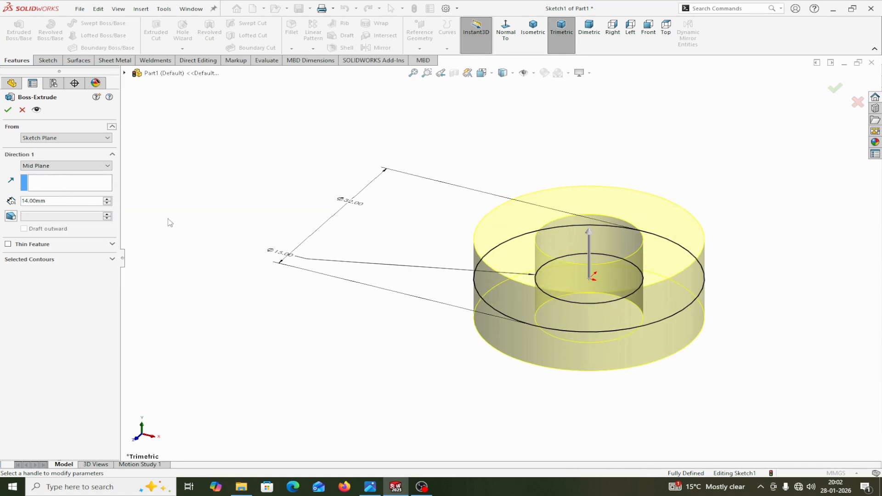
click(8, 110)
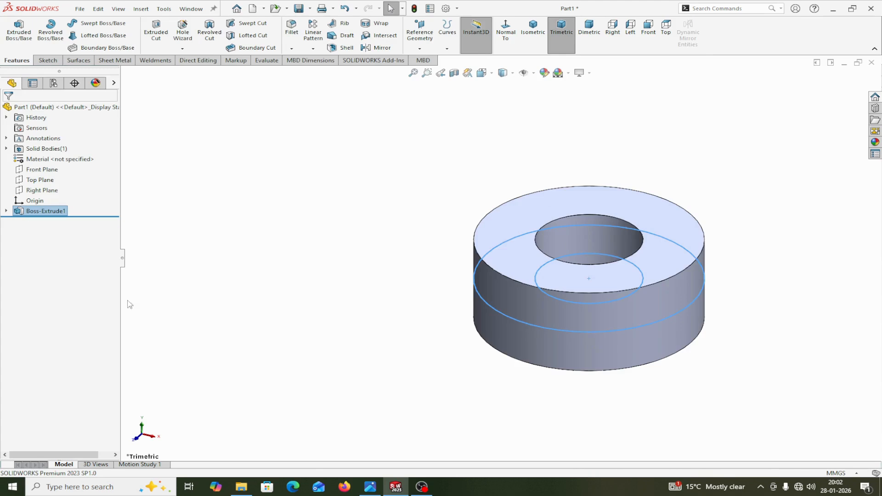
Switch to the reference drawing image, examine the handle and blade dimensions in its views, and return to SOLIDWORKS
click(361, 494)
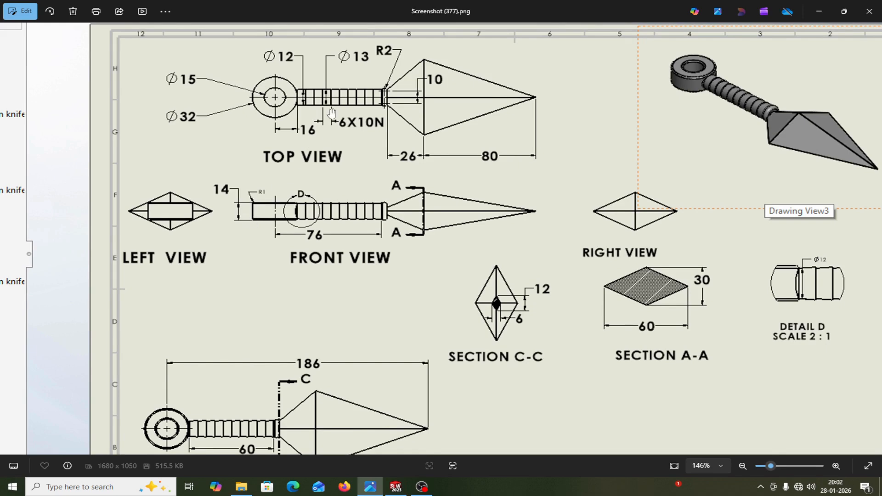
scroll(331, 112, up, 6)
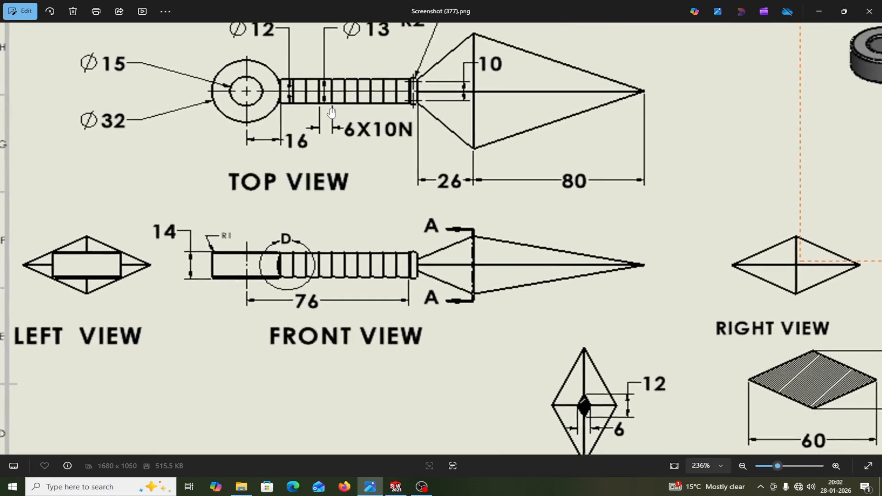
scroll(332, 112, down, 4)
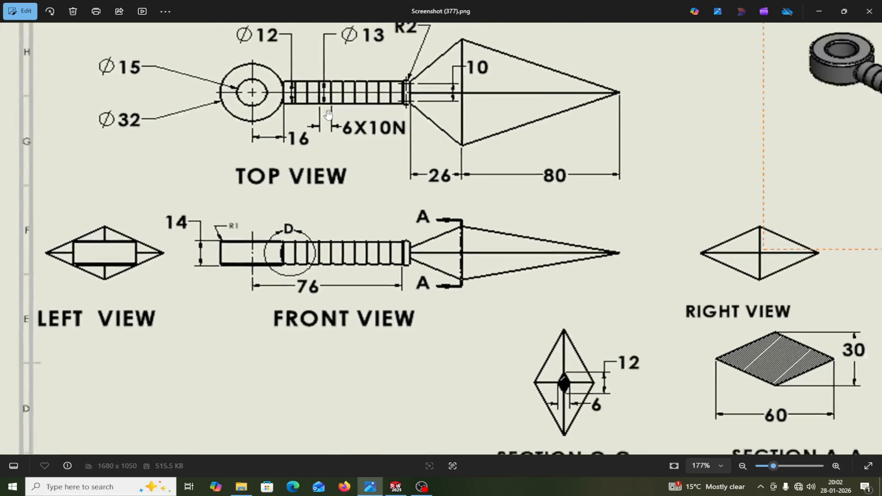
scroll(708, 344, up, 2)
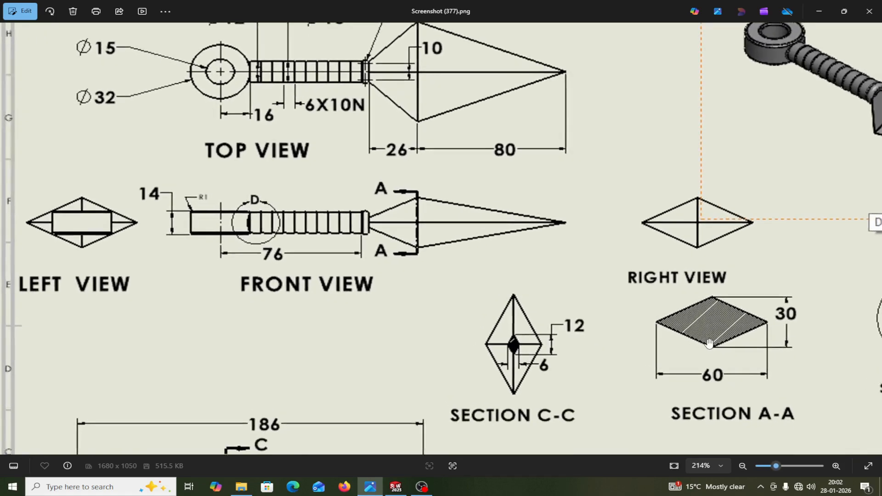
scroll(707, 345, down, 2)
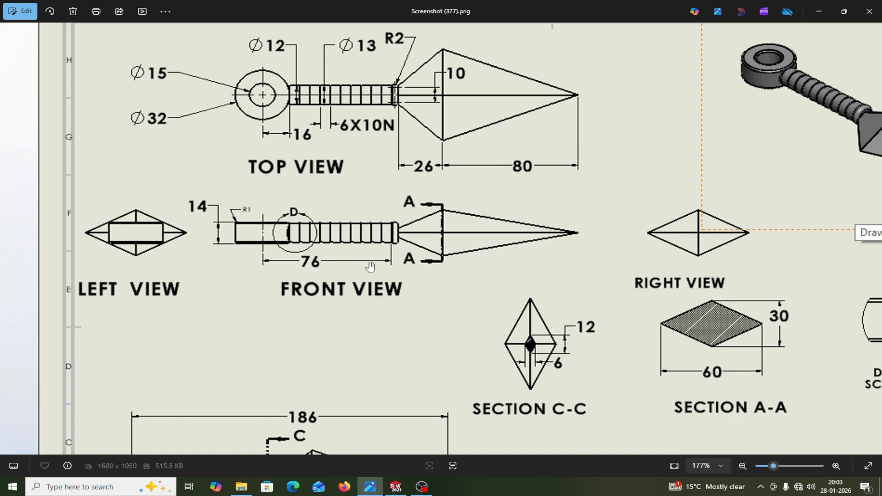
click(395, 488)
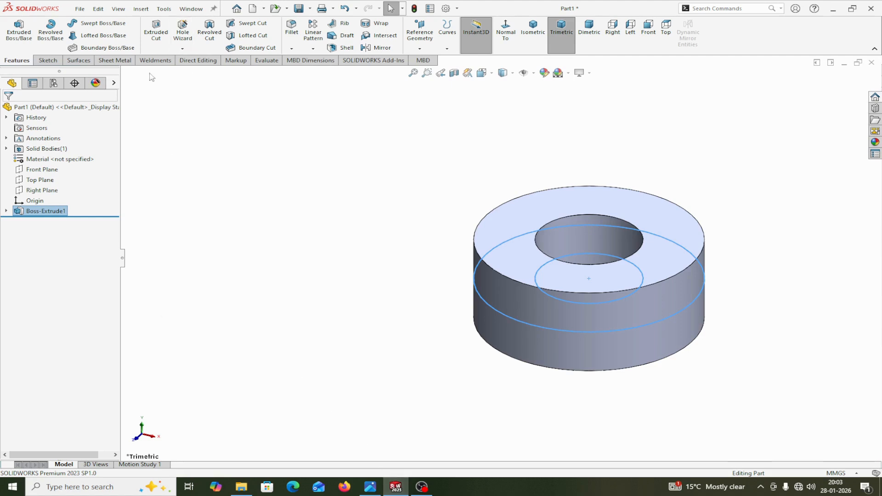
Start a sketch on the Front Plane and view it face-on
click(28, 172)
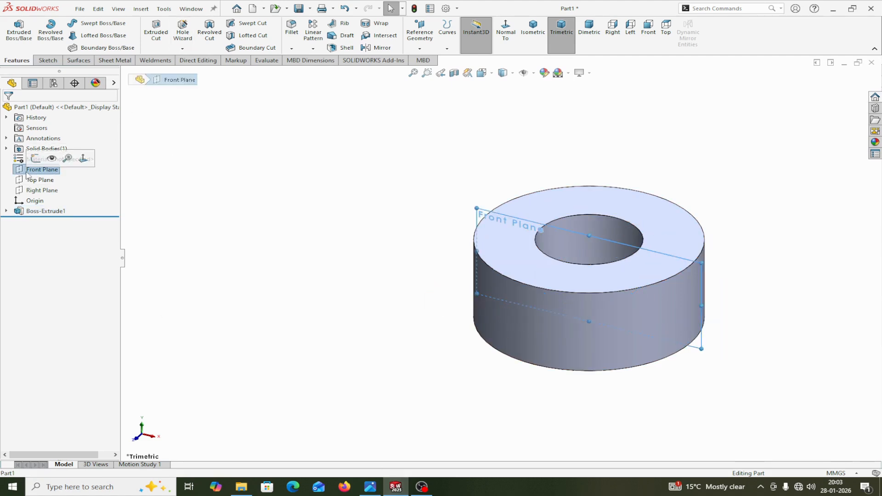
click(28, 158)
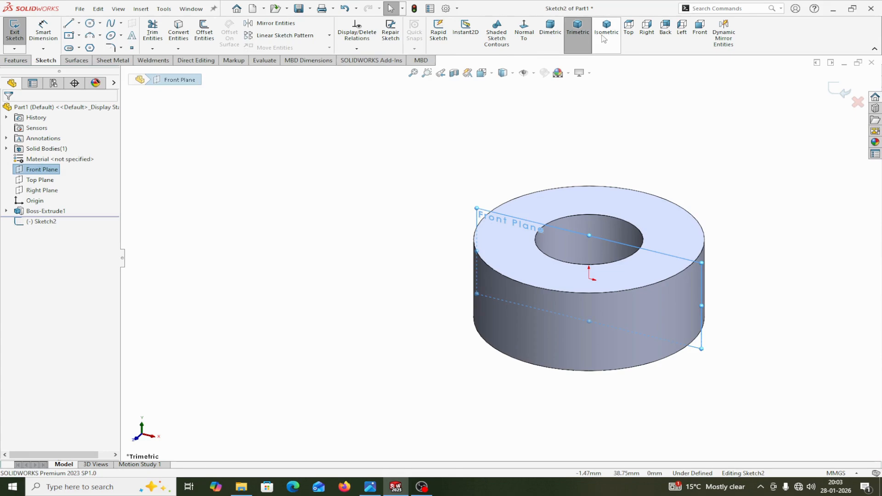
click(523, 28)
scroll(684, 178, up, 2)
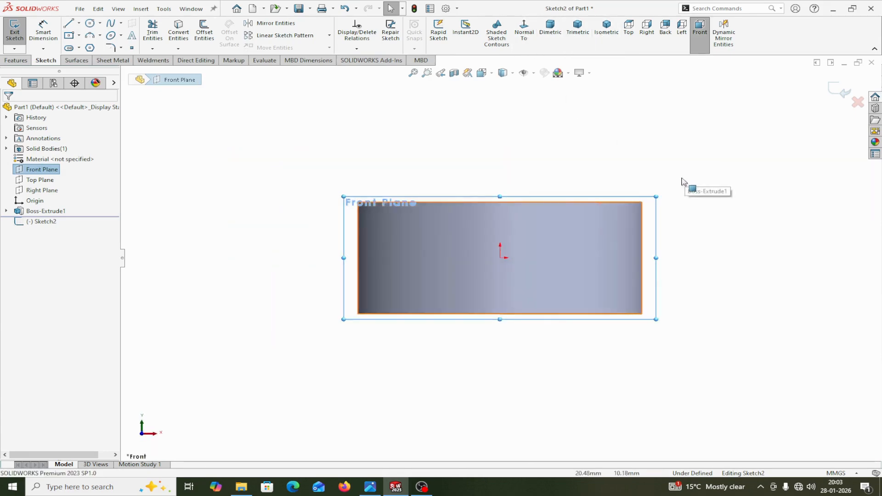
scroll(684, 183, down, 2)
scroll(675, 191, up, 3)
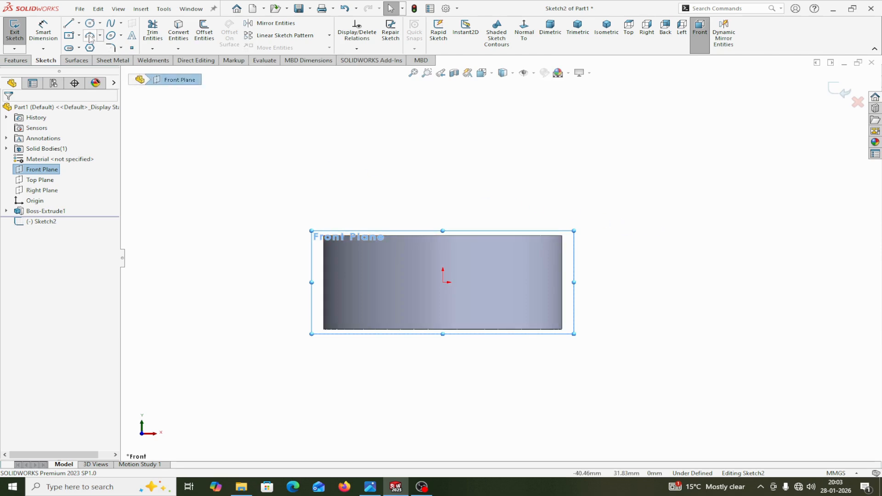
Draw a horizontal centerline about 42 mm long from the origin, extending past the ring's outer edge
click(79, 23)
click(75, 48)
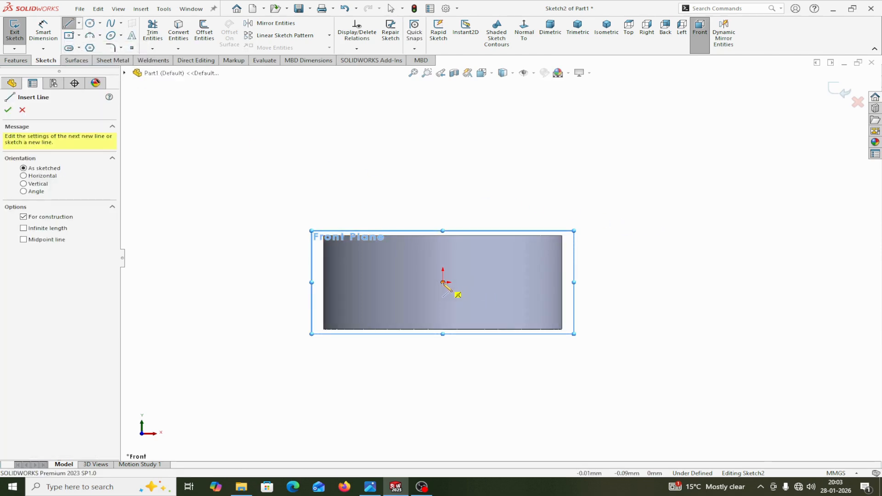
click(443, 283)
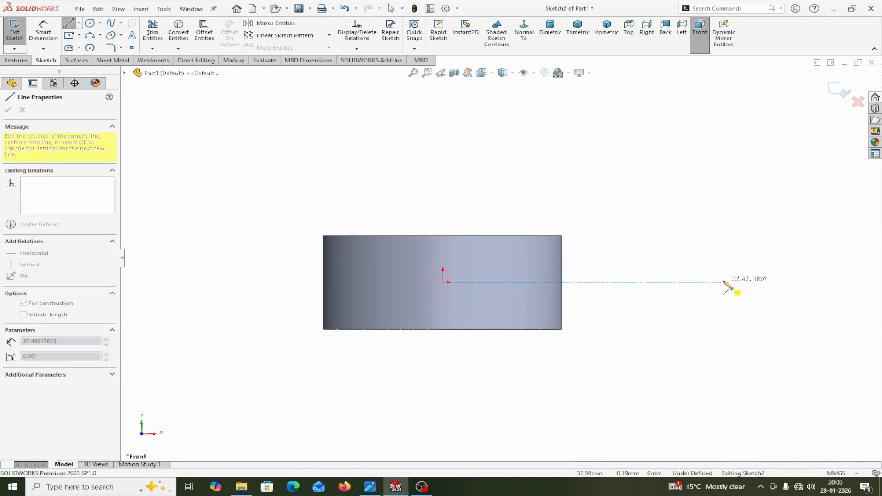
click(756, 284)
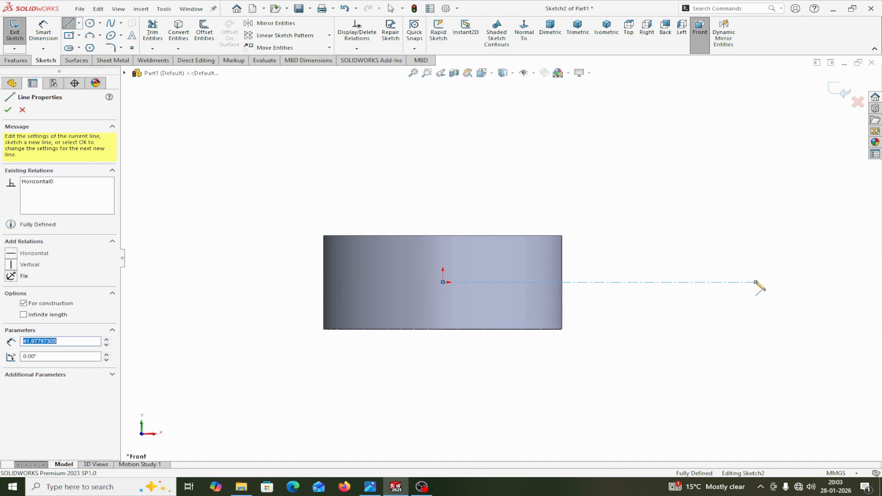
right_click(756, 284)
click(772, 289)
click(698, 283)
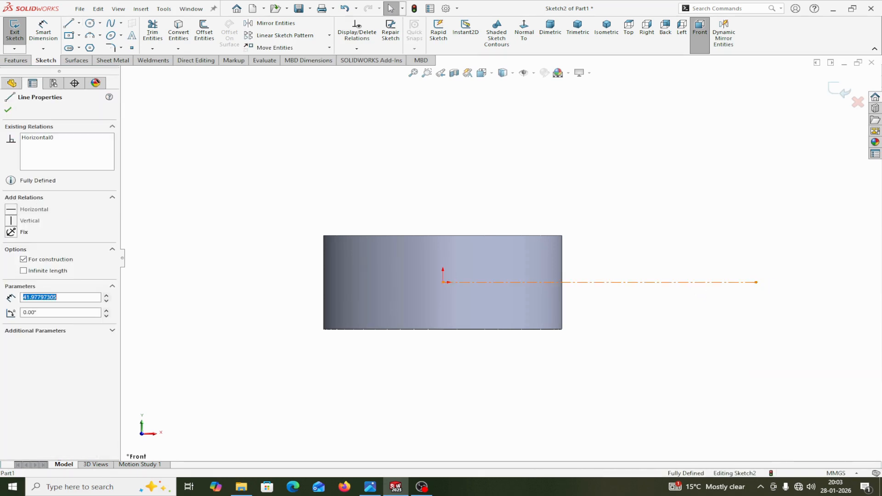
click(8, 110)
scroll(619, 261, up, 1)
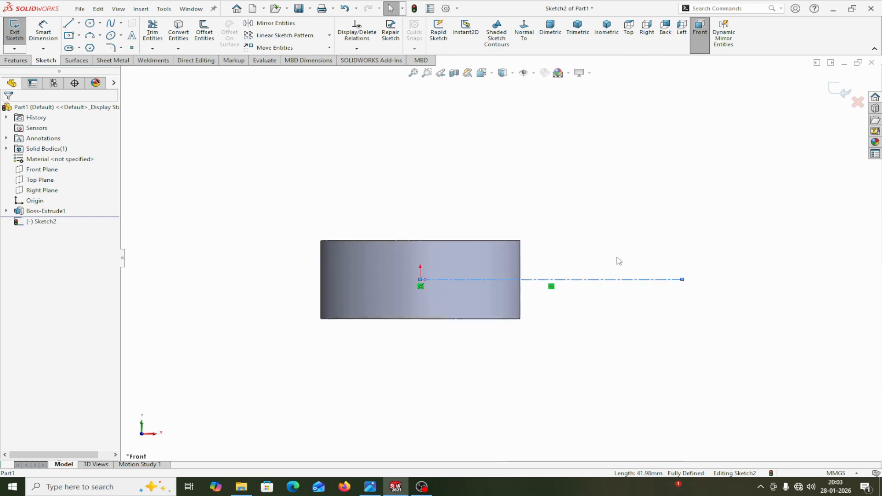
scroll(619, 261, down, 1)
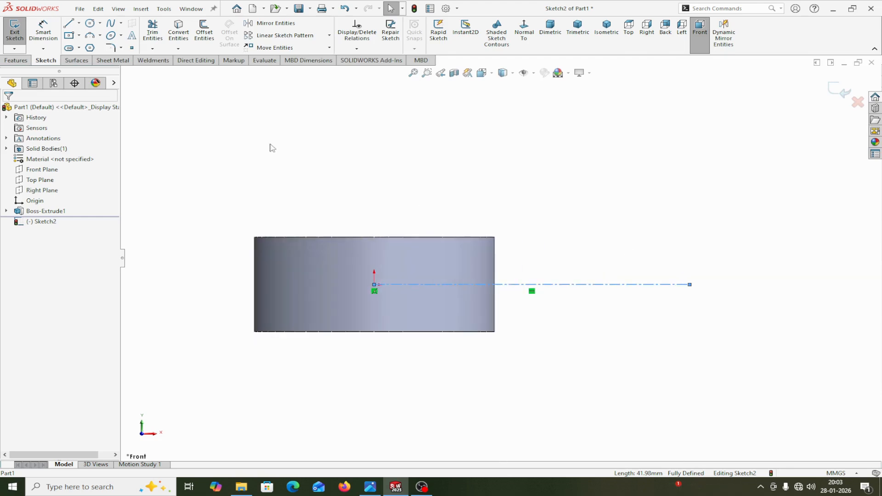
Sketch a closed four-sided profile on the centerline at the ring's outer edge, about 3.5 mm long, its slanted side rising from about 2.4 to 3.3 mm
click(68, 23)
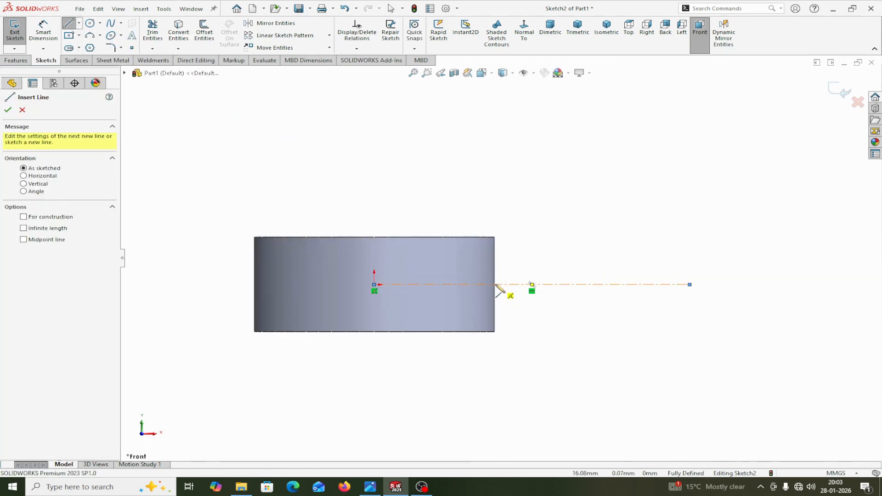
scroll(497, 287, down, 2)
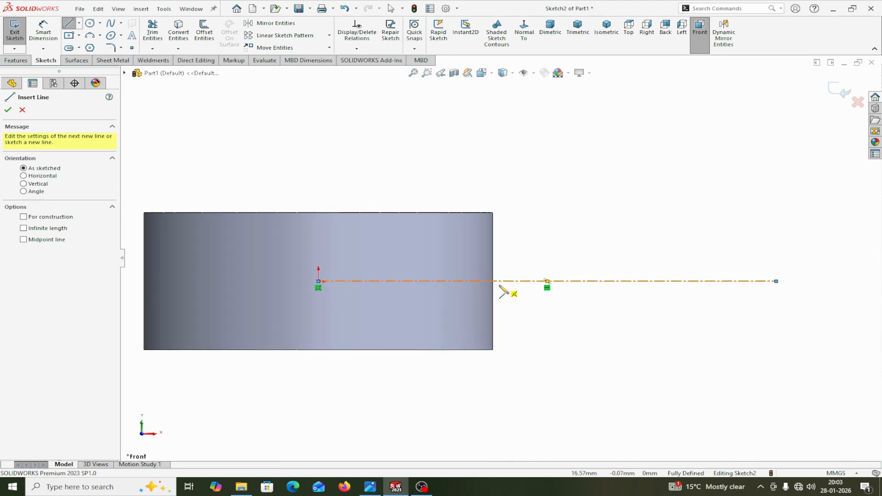
scroll(496, 281, down, 3)
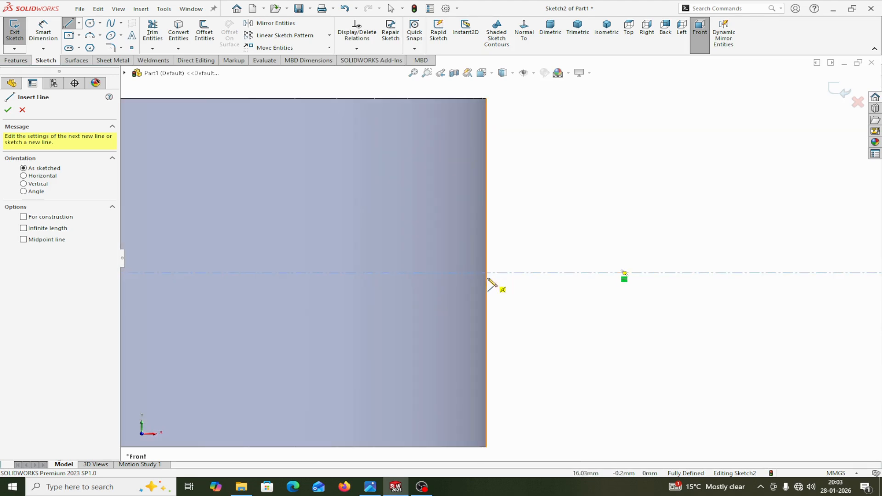
click(486, 272)
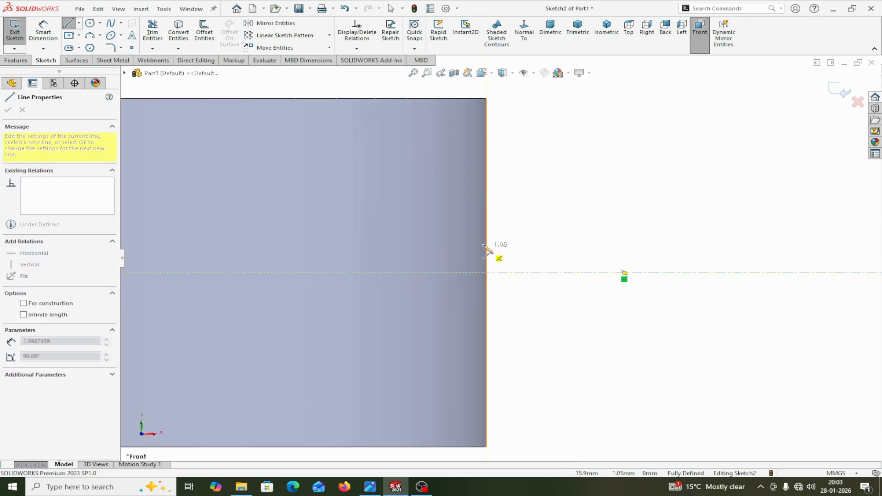
click(486, 212)
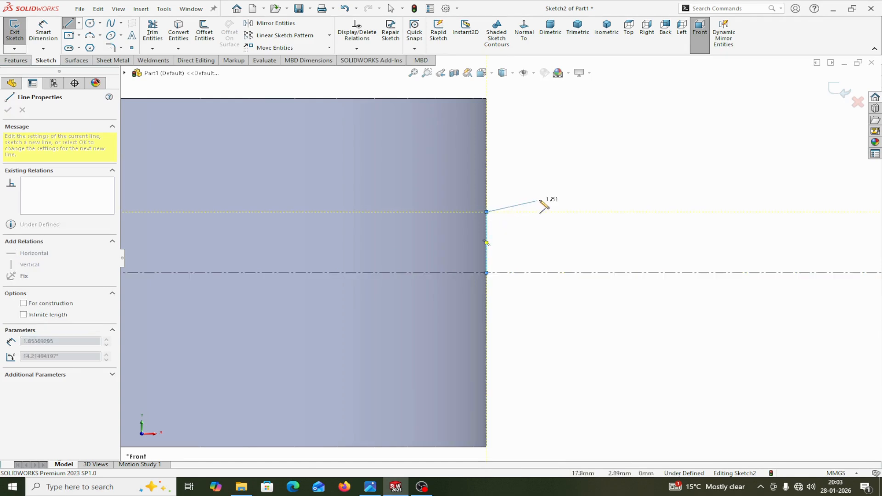
click(584, 189)
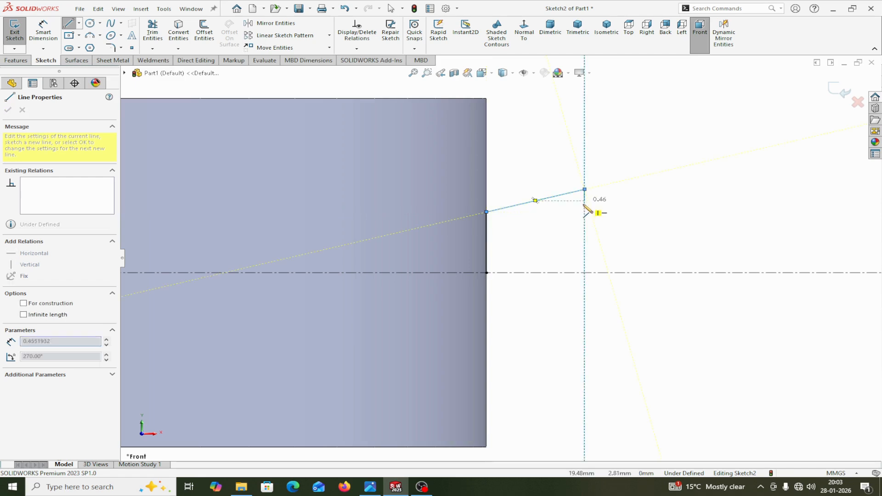
click(585, 273)
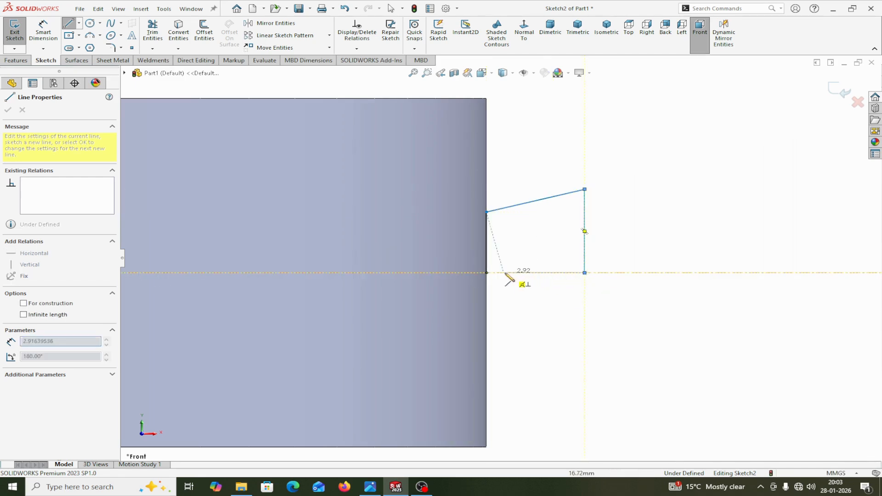
click(487, 273)
right_click(488, 273)
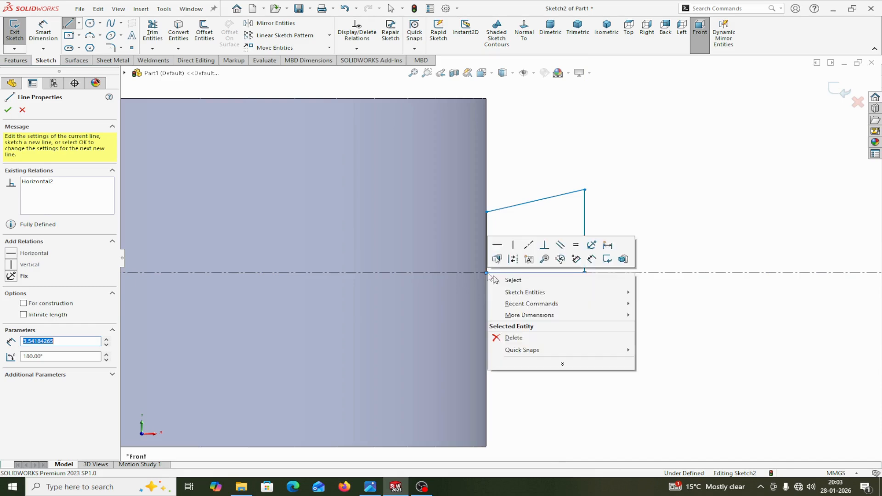
click(510, 281)
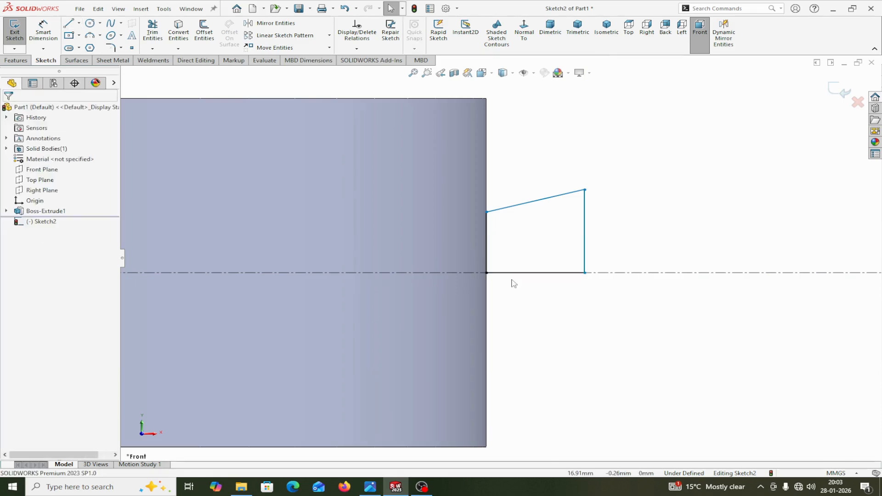
Dimension the profile's outer upper corner as a 13 mm doubled distance across the centerline
click(43, 34)
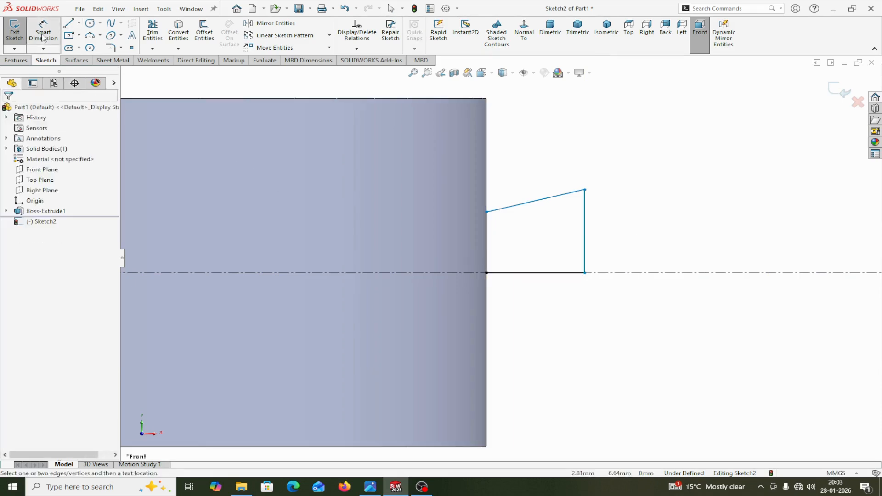
click(585, 189)
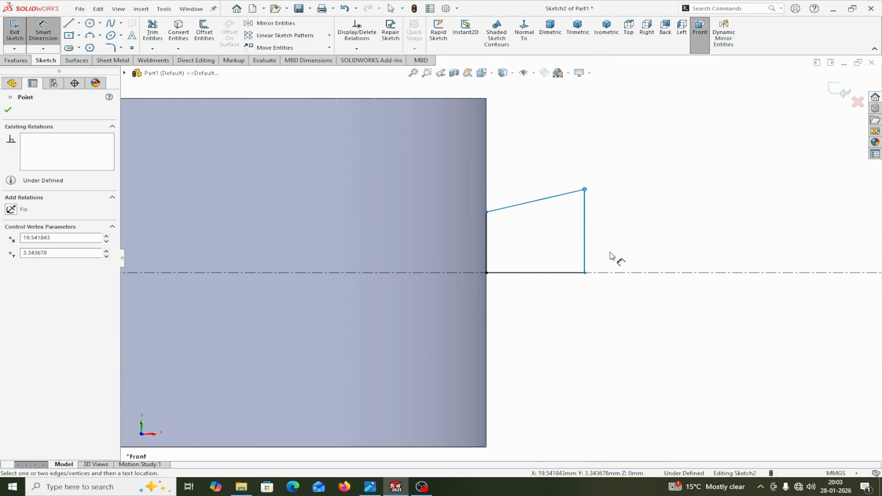
click(611, 277)
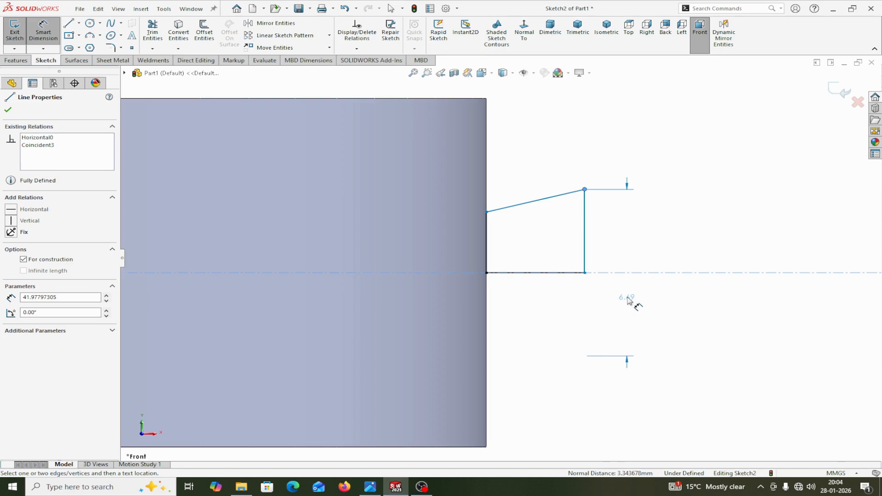
click(629, 301)
text(1)
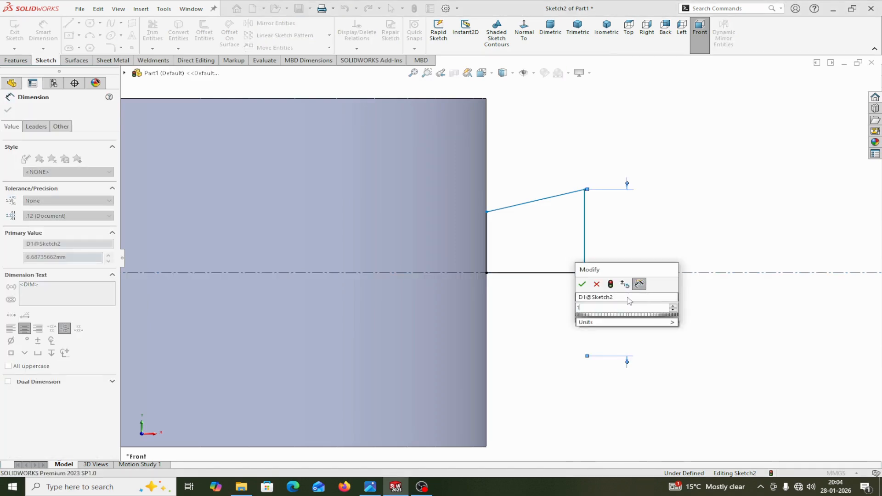
text(3)
click(582, 285)
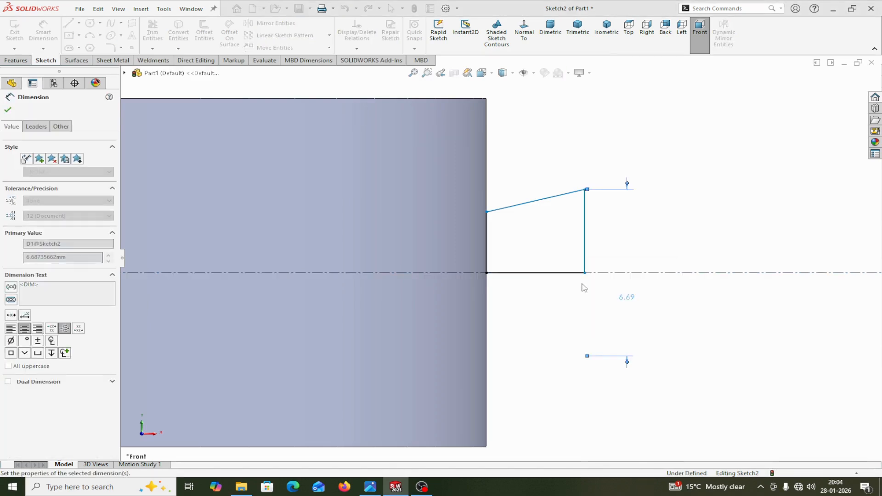
Dimension the profile's upper corner at the ring edge as a 12 mm doubled distance across the centerline
click(488, 213)
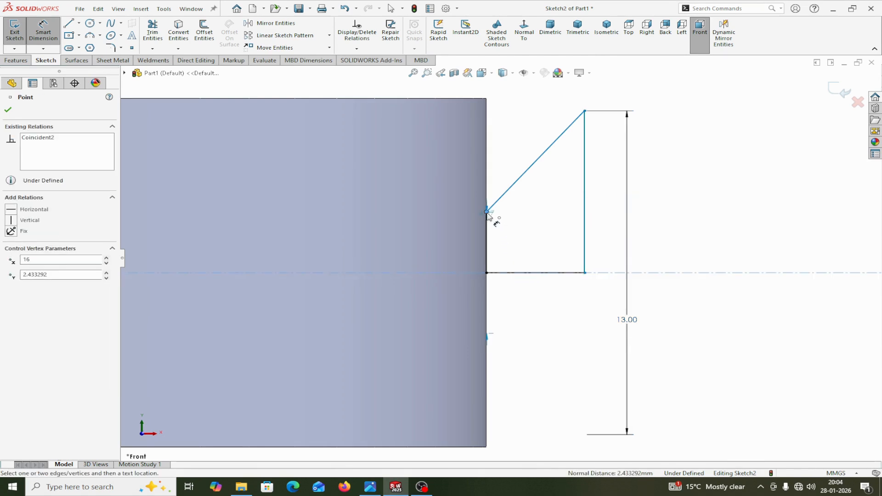
click(603, 273)
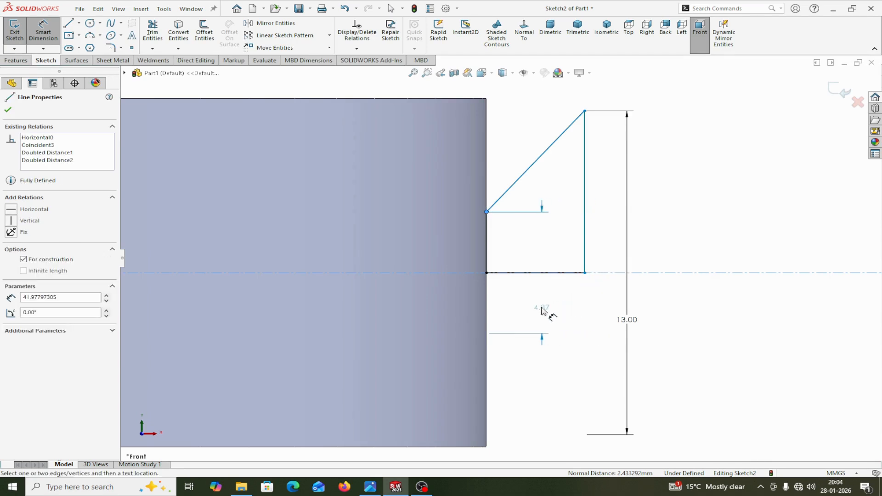
click(542, 313)
text(1)
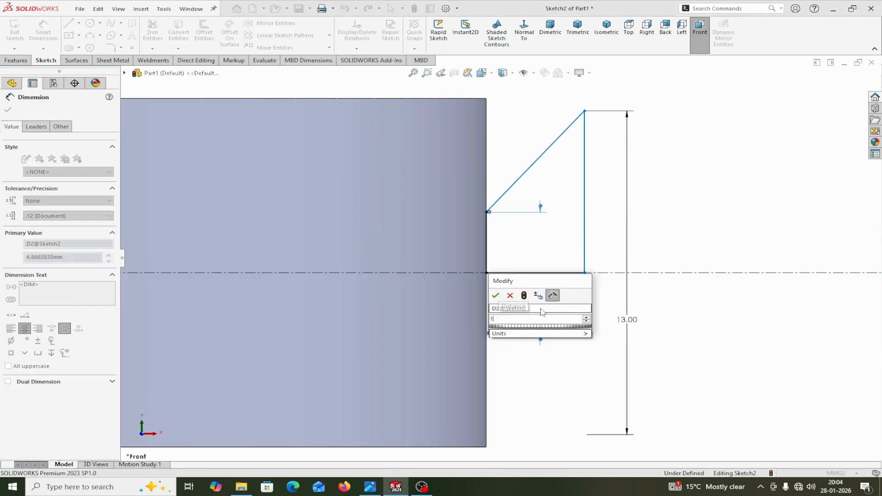
text(2)
click(496, 296)
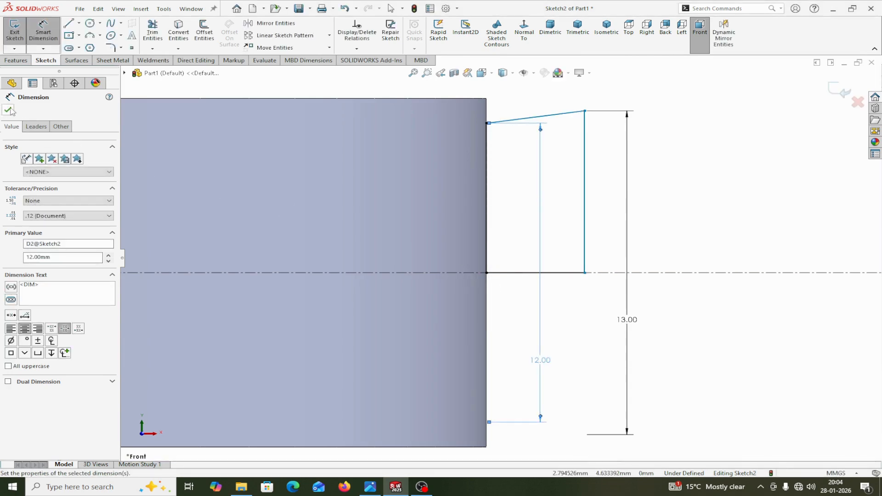
click(9, 110)
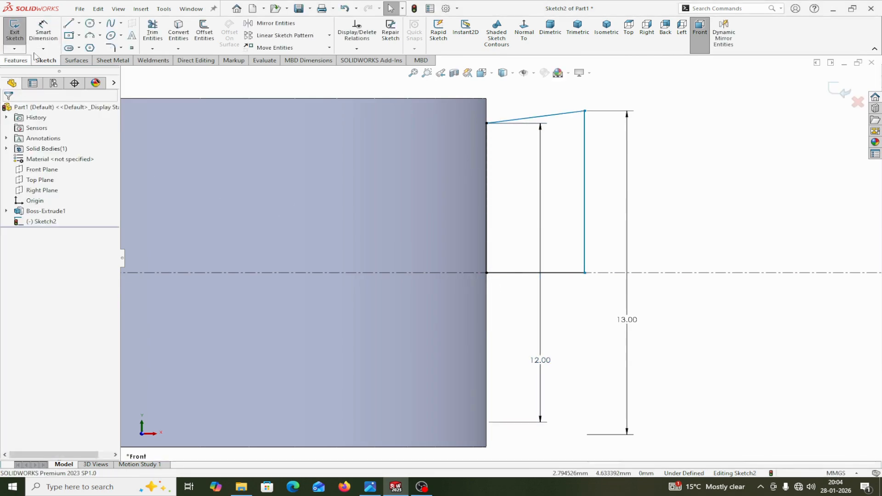
Dimension the tapered profile's base on the centerline as 6 mm long and bring up the reference drawing
click(504, 276)
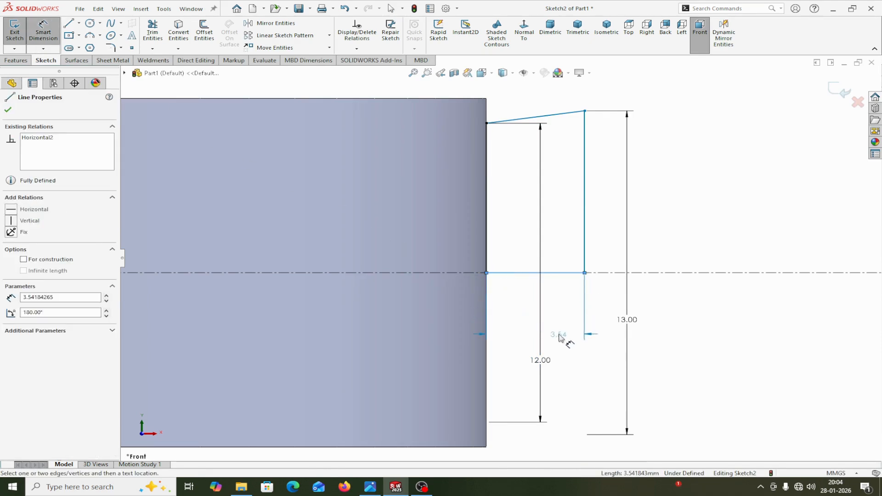
click(560, 338)
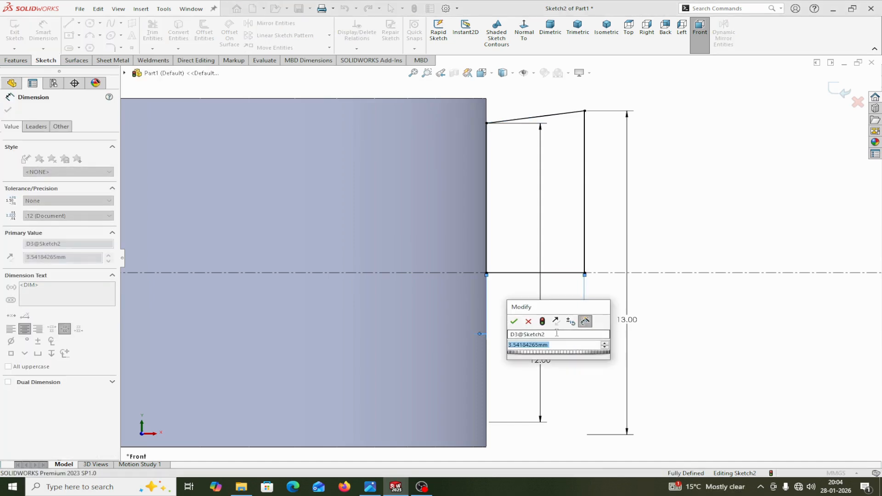
text(6)
click(516, 322)
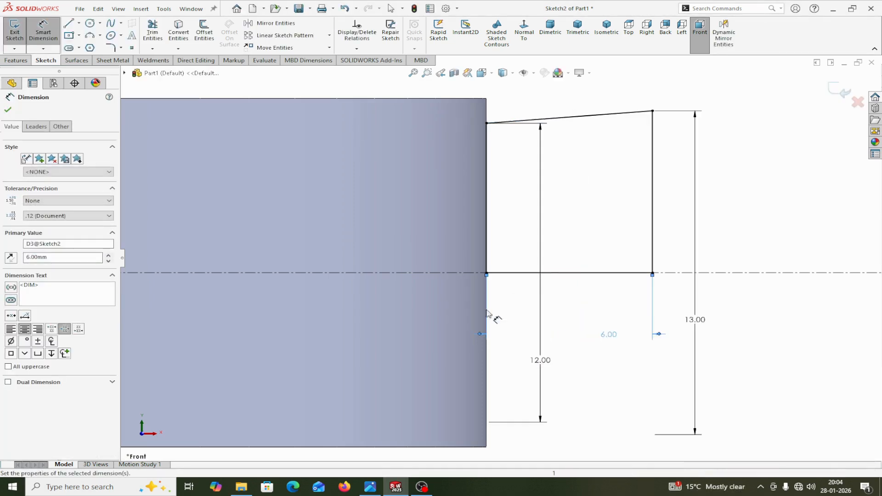
key(Escape)
key(f)
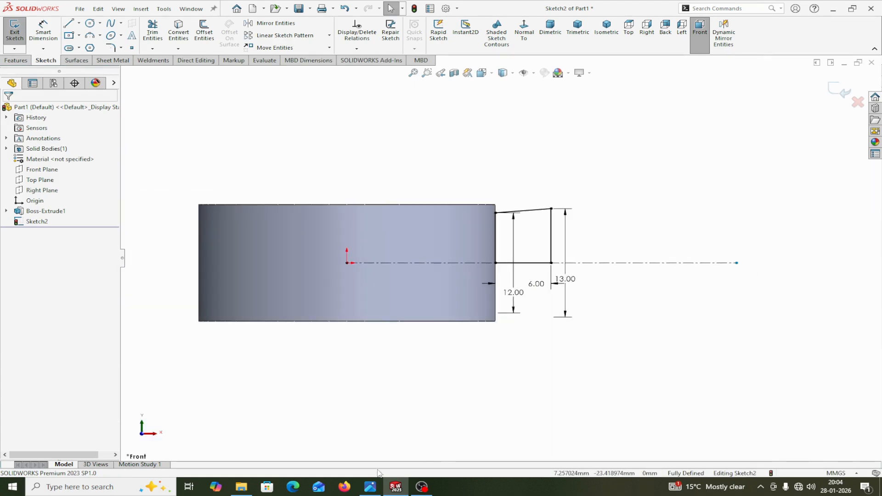
click(370, 486)
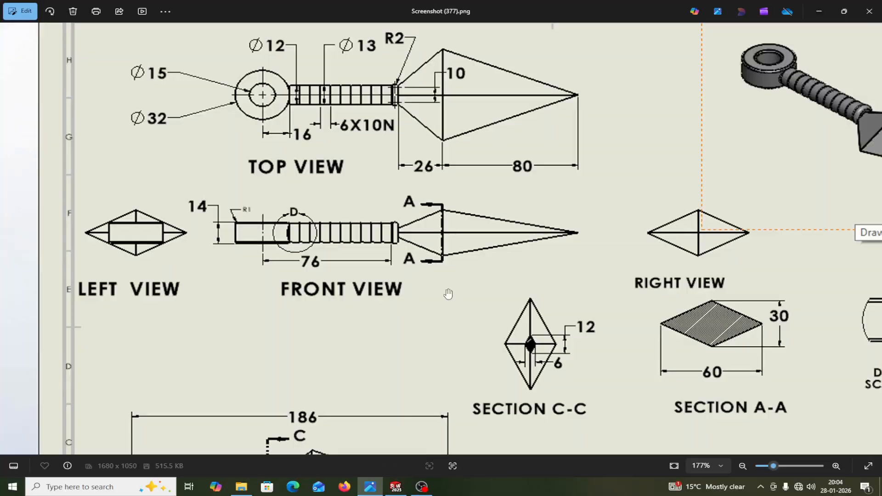
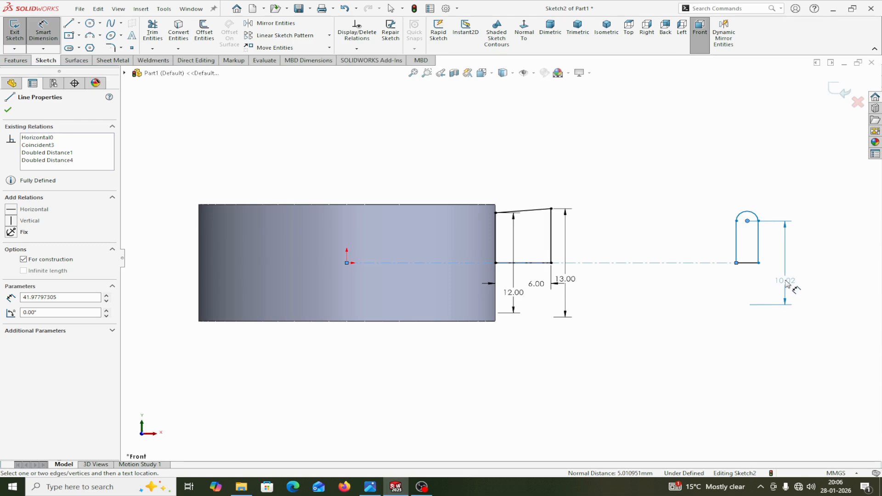
Dimension the round-topped collar profile's arc center as a 10 mm doubled distance across the centerline
click(785, 288)
text(10)
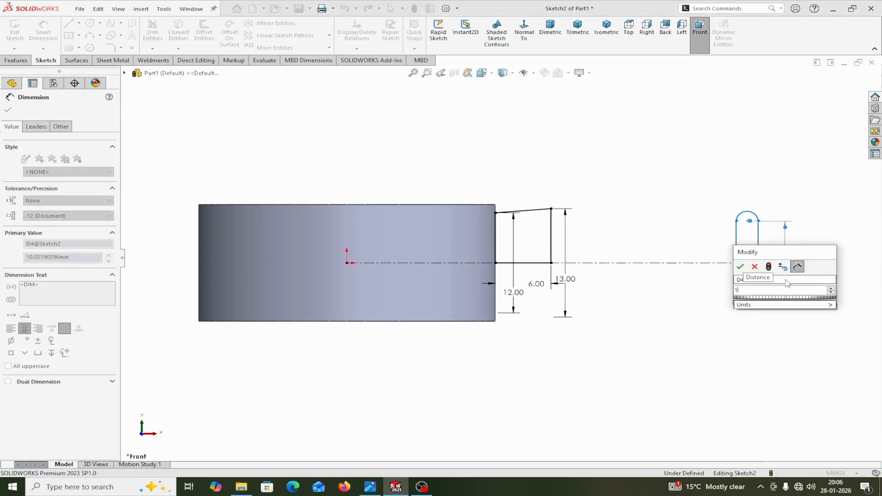
click(740, 266)
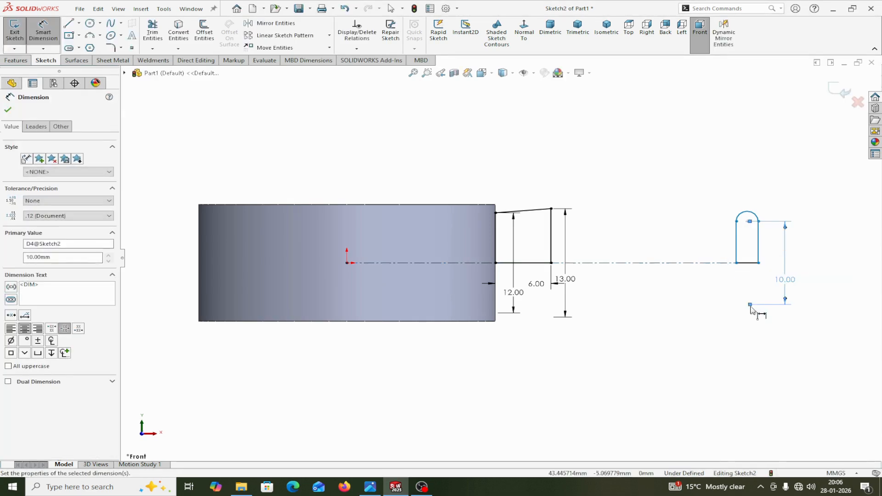
Dimension the collar profile's top arc with a 2 mm radius
click(755, 215)
click(758, 138)
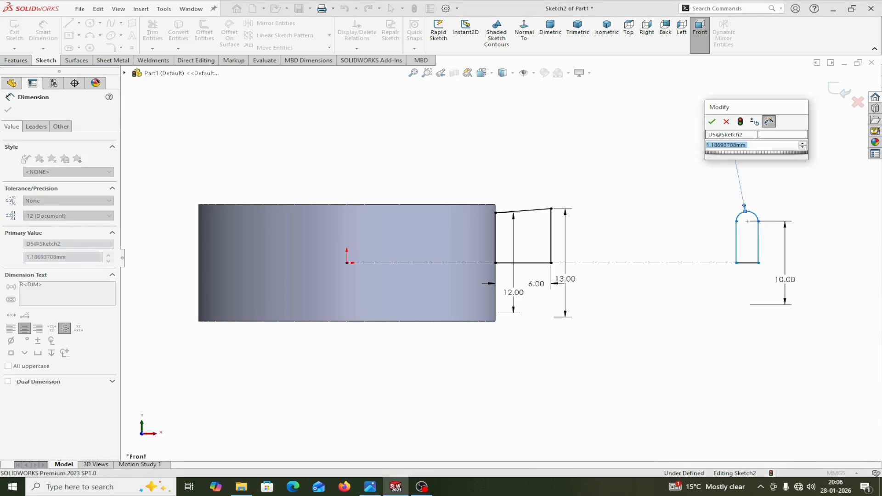
text(2)
click(713, 122)
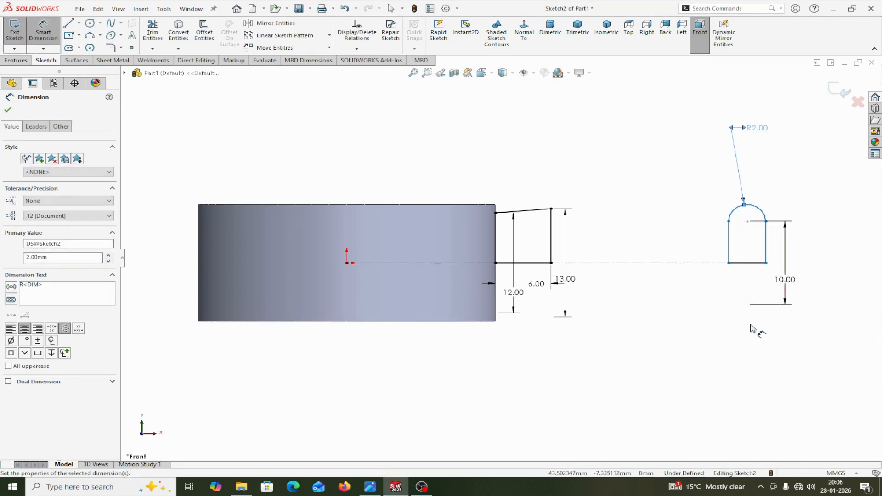
click(8, 111)
Revolve both sketch profiles 360° about the centerline as bodies not merged with the ring
ctrl+middle_drag(652, 303, 573, 281)
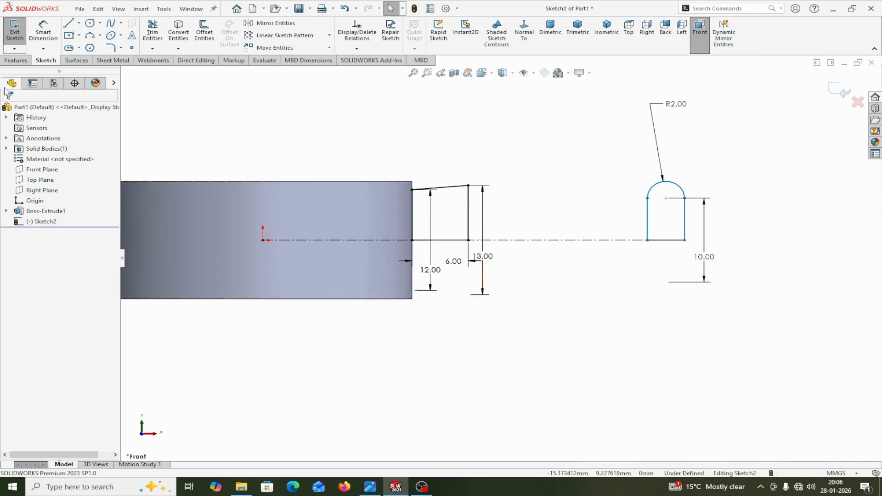
click(16, 61)
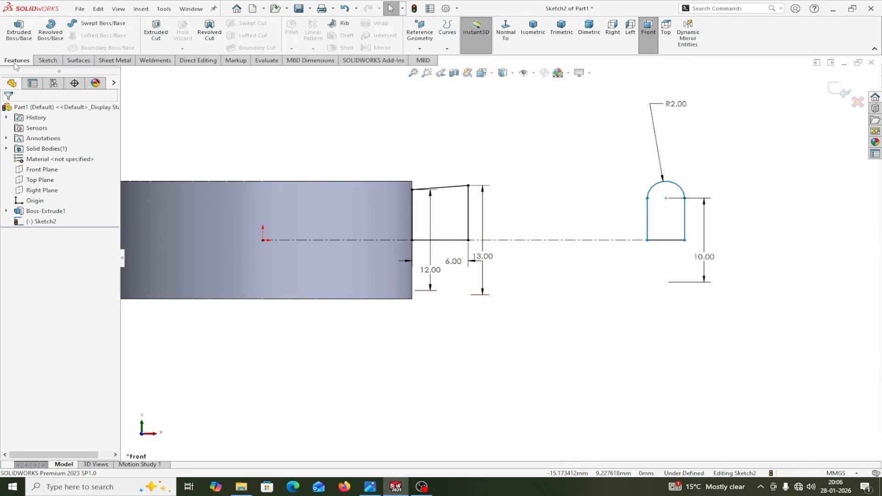
click(46, 35)
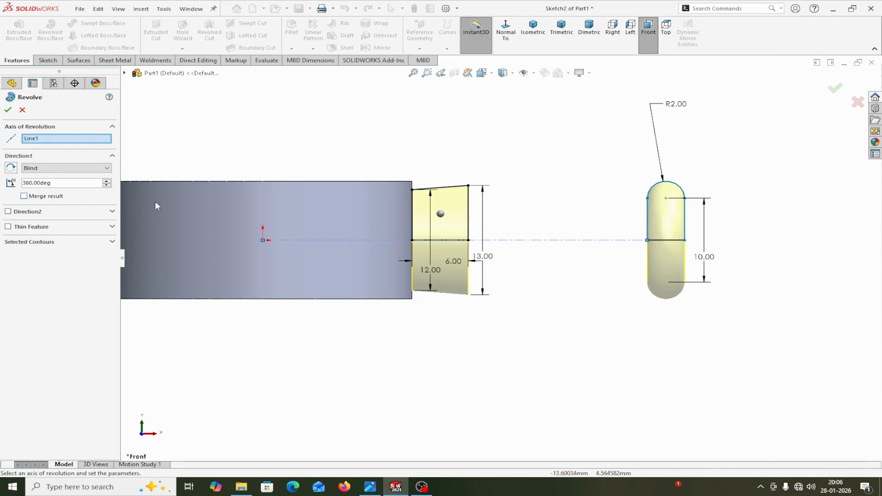
click(8, 111)
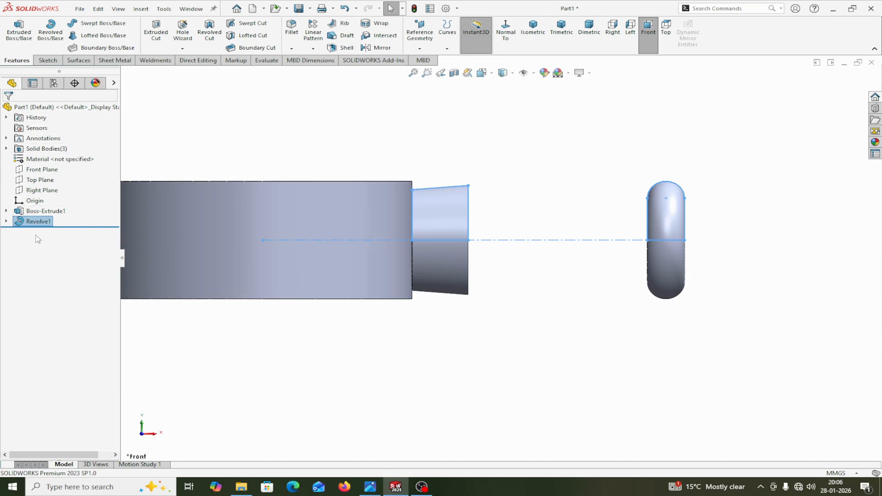
Examine the part's solid bodies one by one, checking the ring, the collar and the tapered grip segment
click(6, 148)
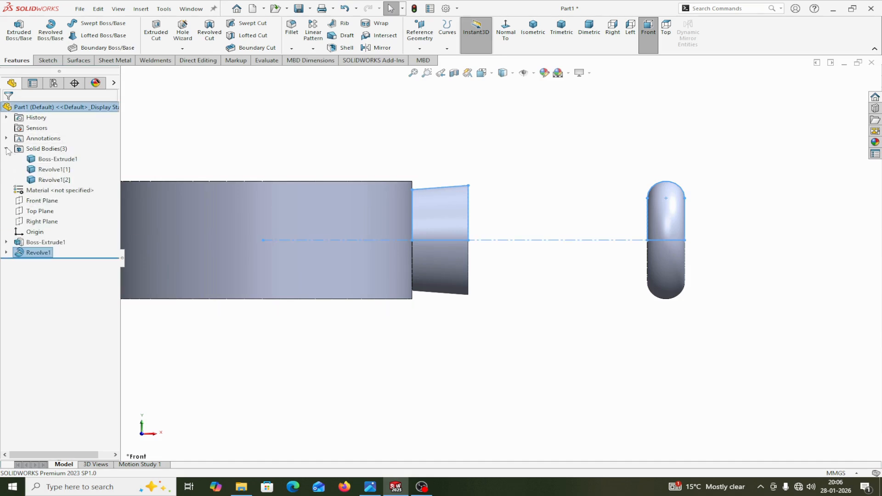
click(47, 160)
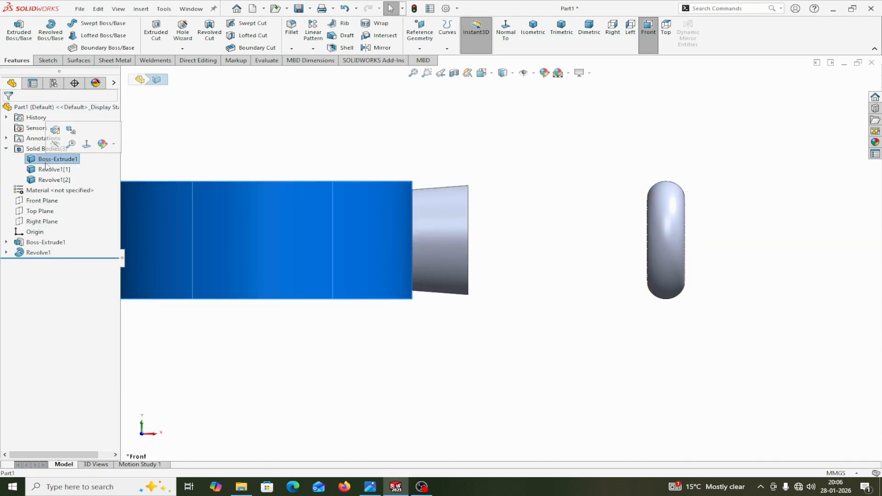
click(47, 170)
click(47, 180)
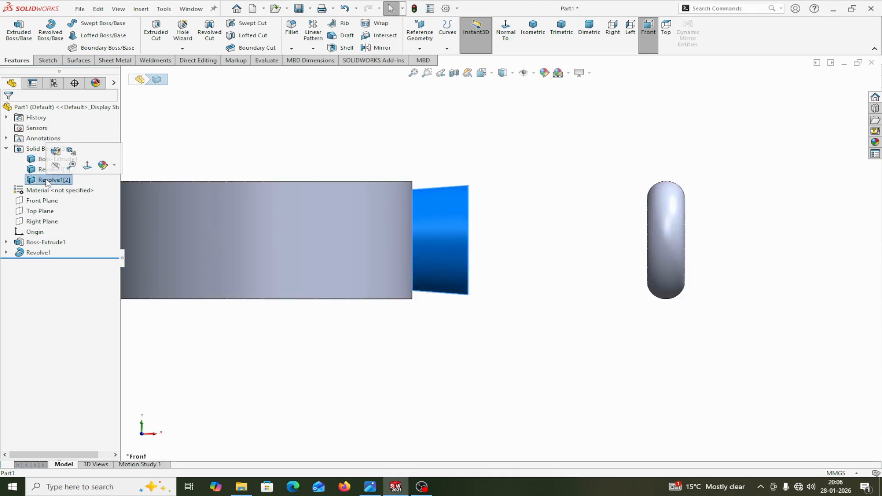
click(7, 149)
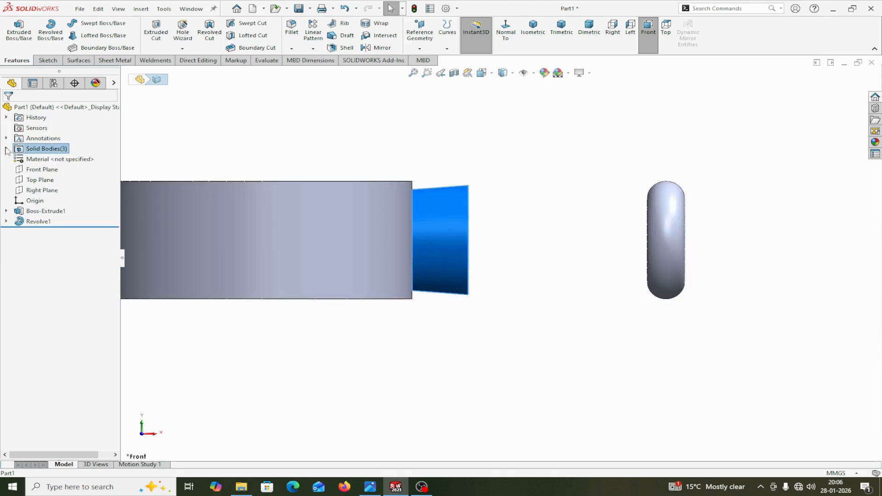
scroll(469, 269, up, 3)
scroll(504, 271, down, 3)
scroll(506, 274, up, 3)
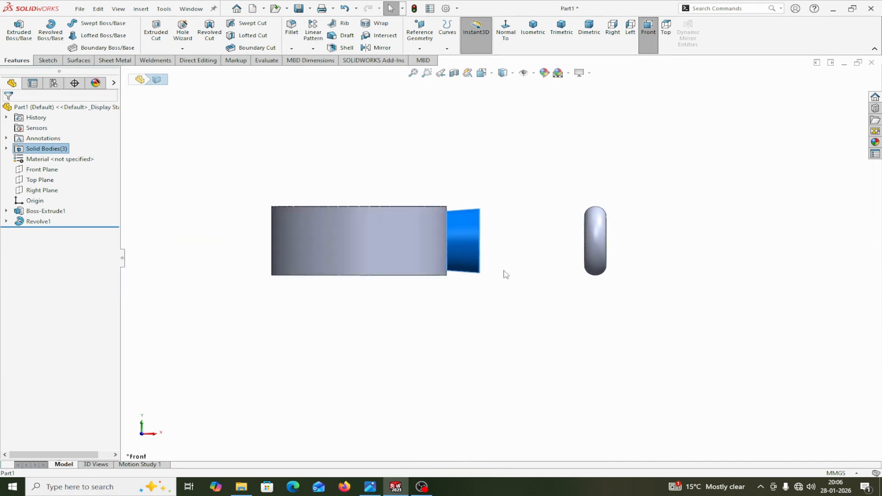
scroll(506, 274, down, 3)
scroll(506, 274, up, 3)
scroll(506, 274, down, 3)
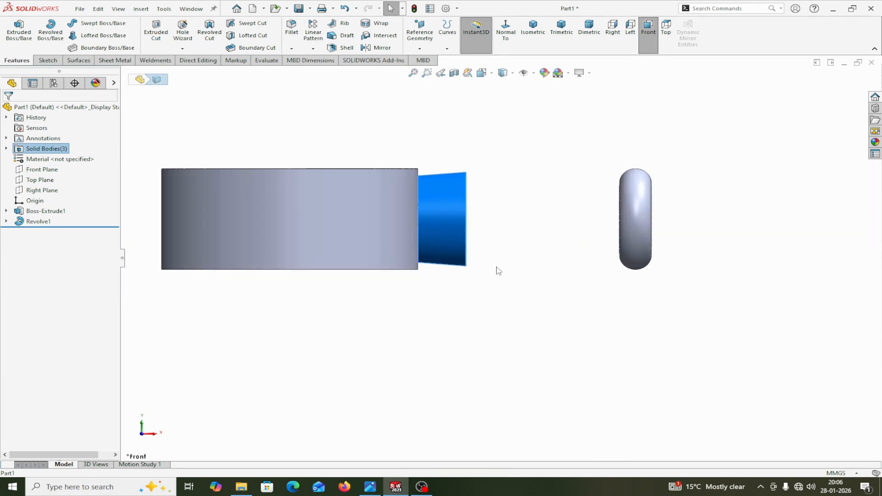
click(6, 211)
right_click(41, 222)
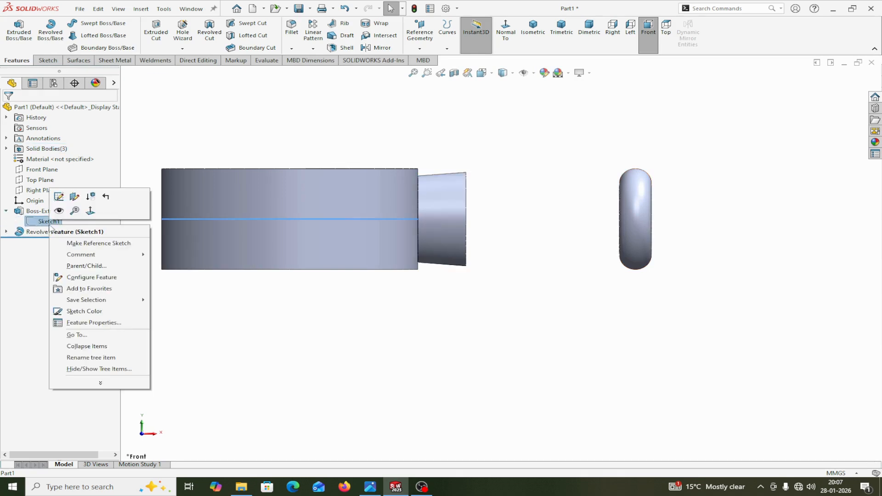
click(57, 199)
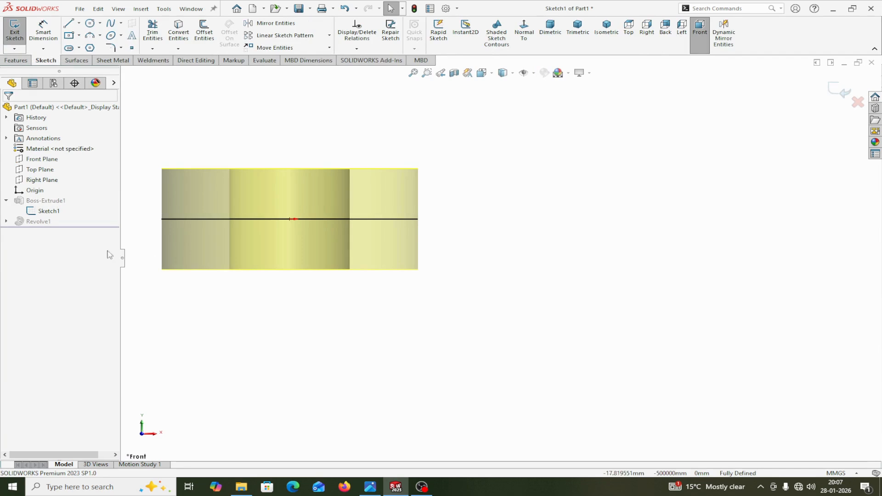
click(835, 96)
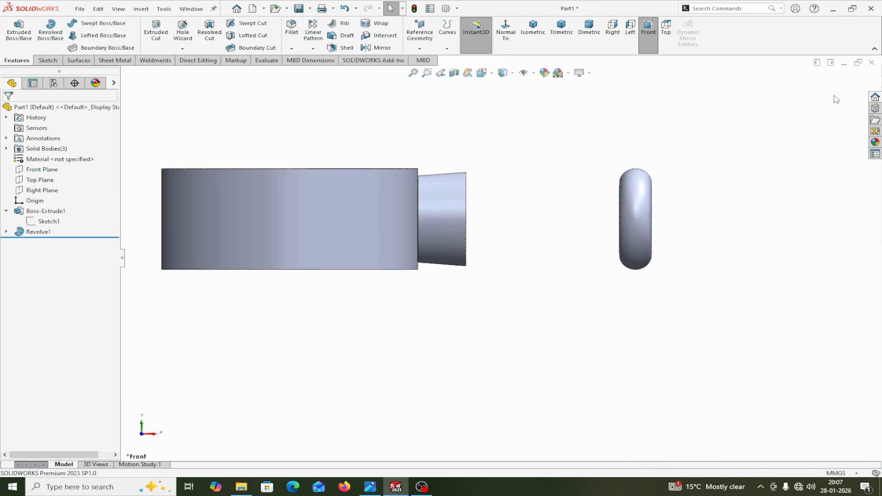
click(7, 211)
click(6, 211)
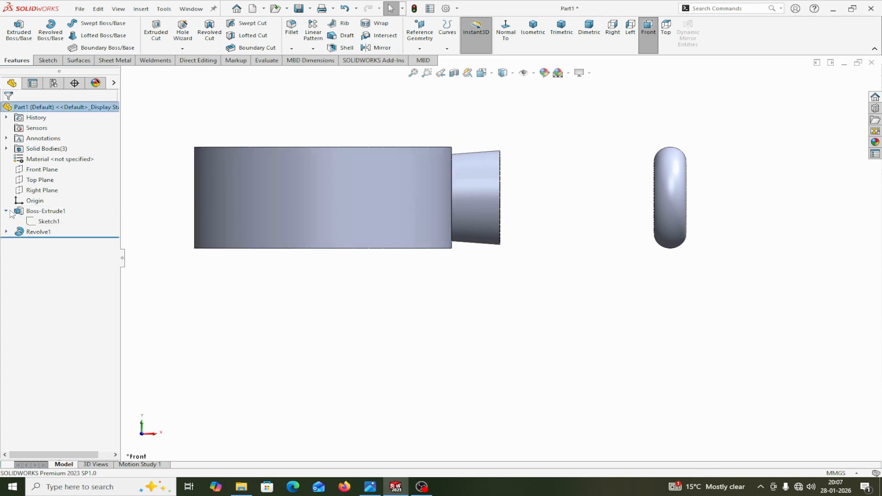
right_click(51, 223)
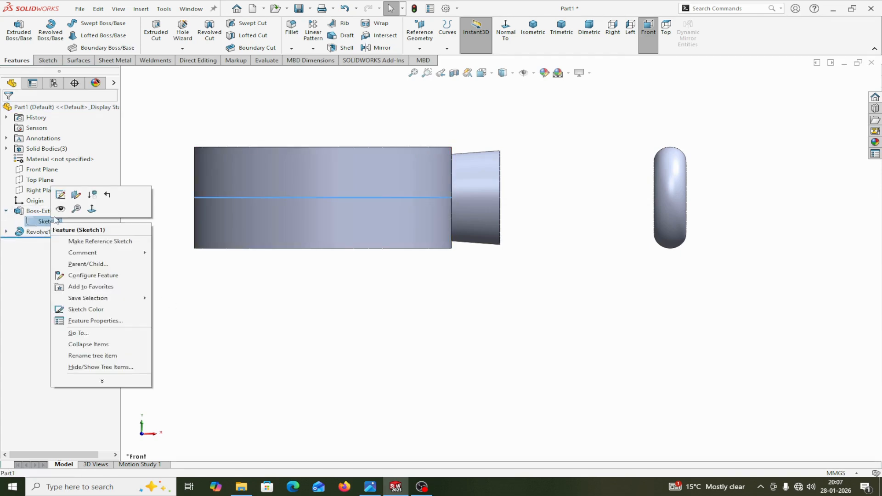
click(60, 195)
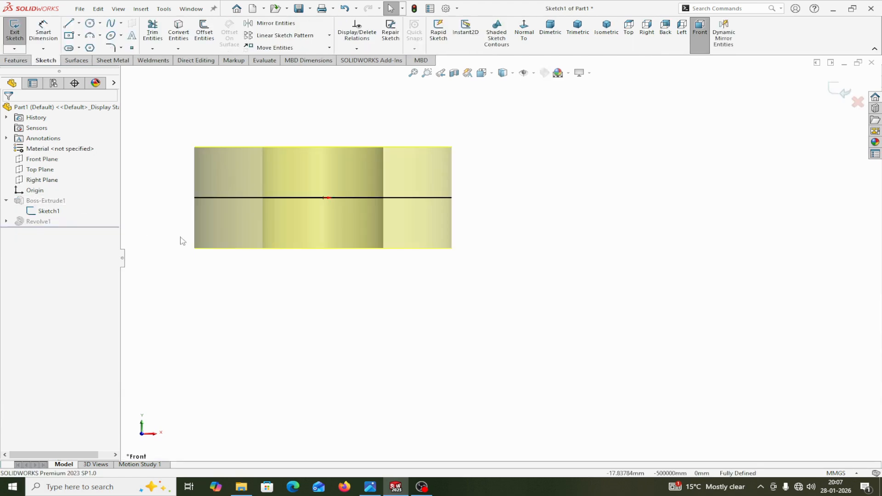
middle_drag(183, 241, 172, 282)
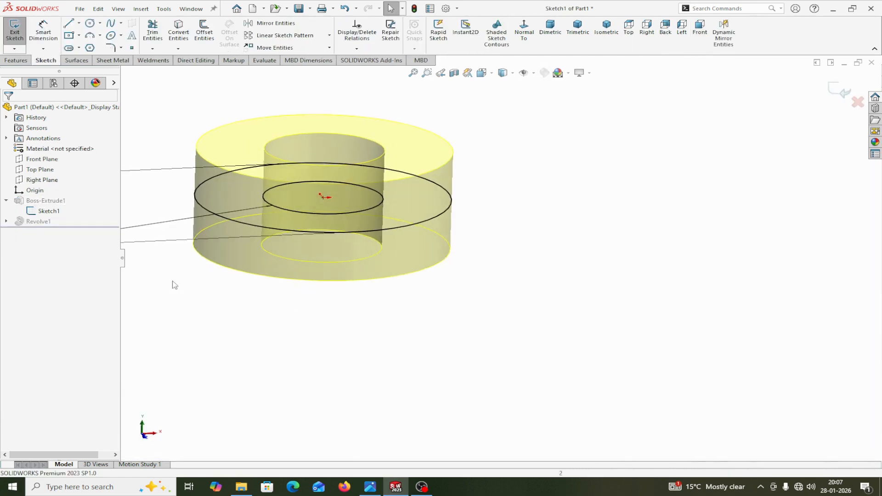
click(840, 93)
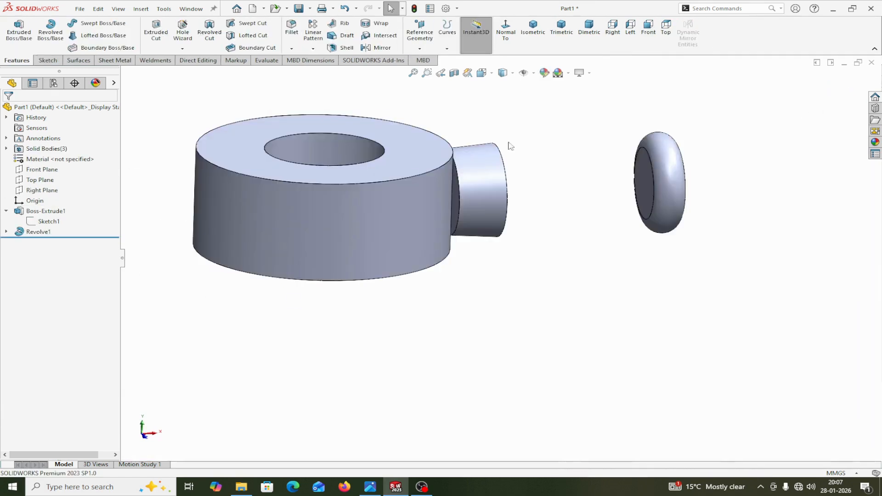
Reopen the revolve feature's sketch for editing and view it normal to its plane
click(6, 232)
right_click(51, 242)
click(56, 220)
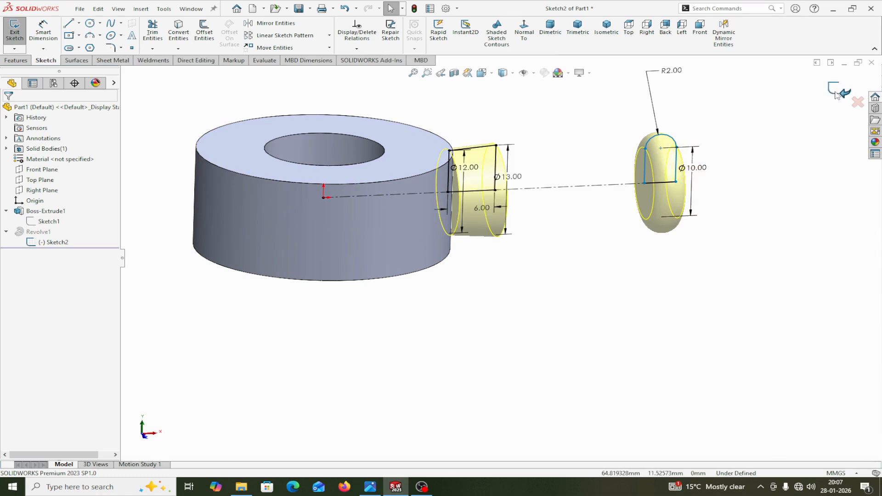
click(523, 29)
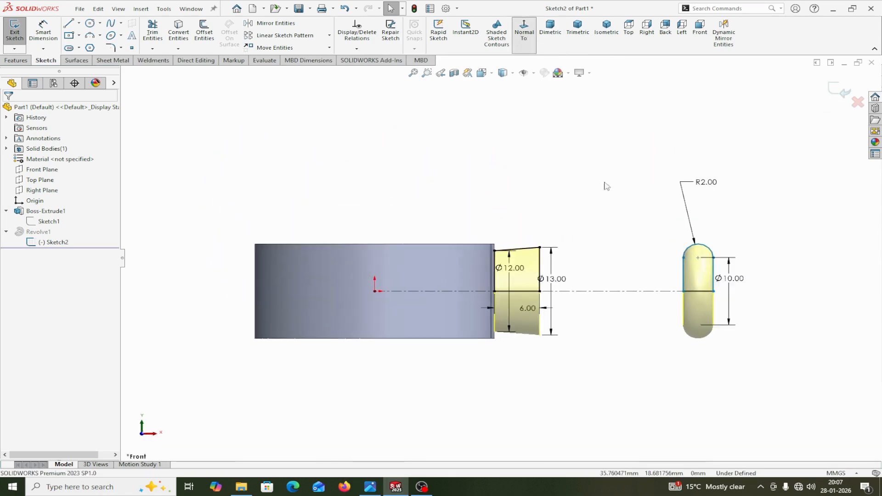
scroll(607, 342, up, 2)
scroll(599, 342, down, 2)
scroll(529, 310, down, 2)
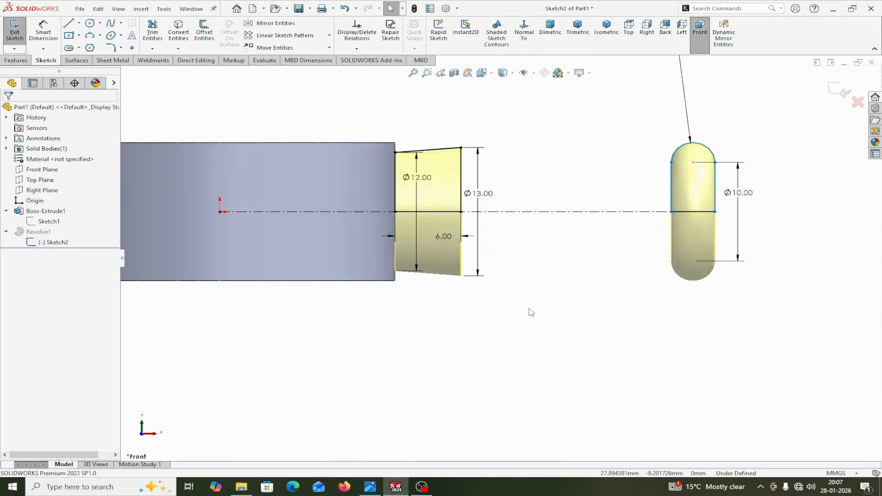
scroll(531, 313, up, 3)
scroll(527, 309, down, 2)
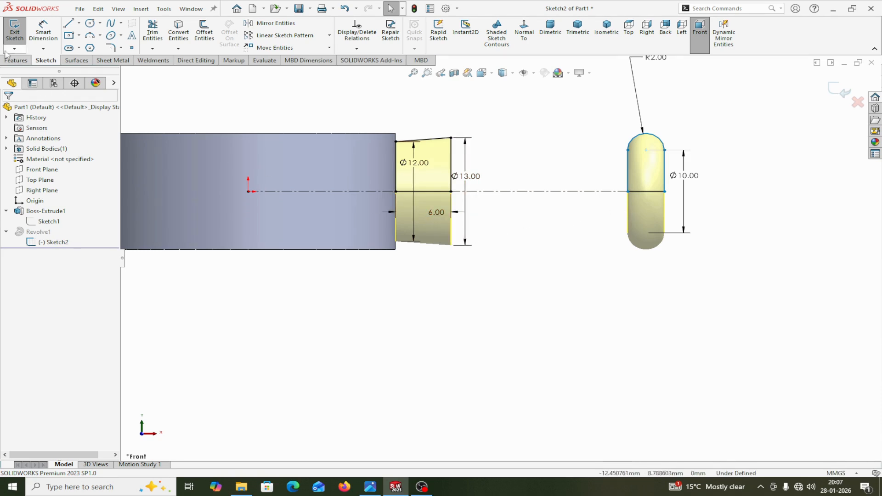
Dimension the collar profile's ring-side edge 76 mm from the origin and exit the sketch
click(43, 32)
click(248, 192)
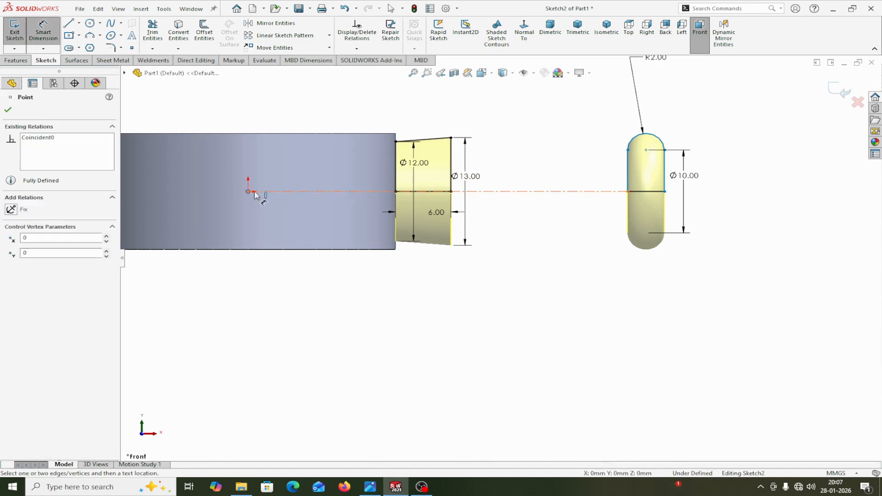
click(628, 192)
click(455, 328)
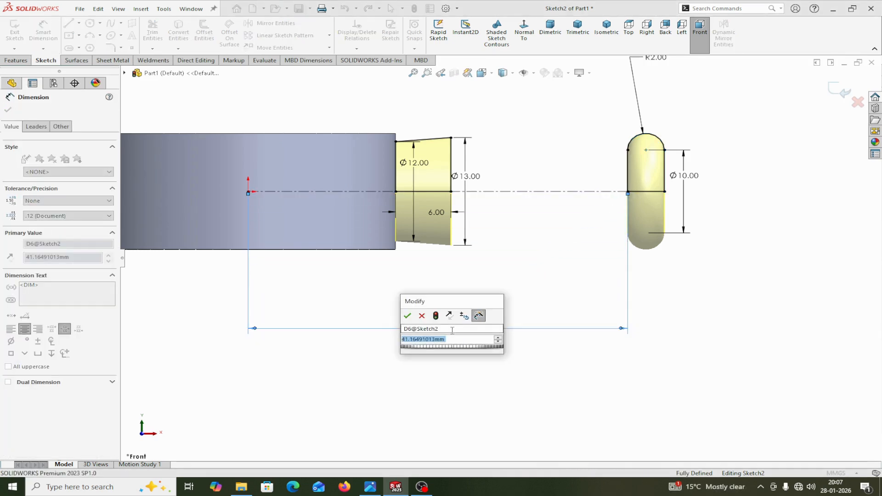
text(76)
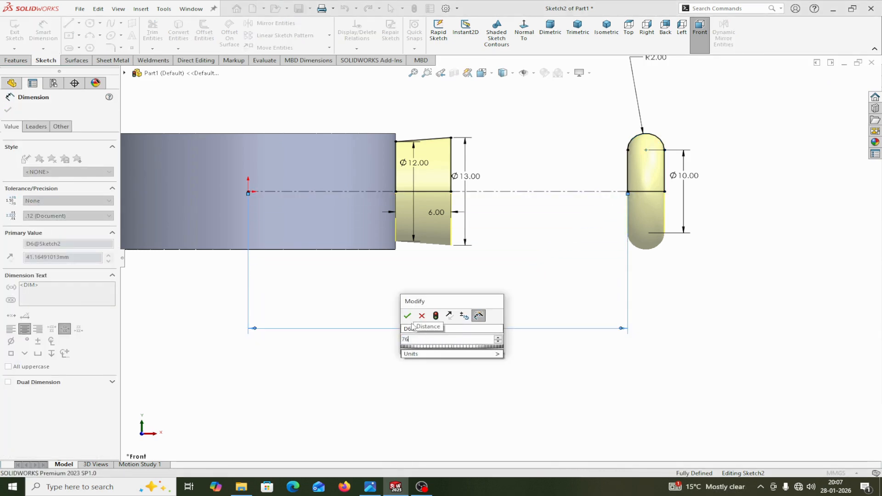
click(407, 315)
scroll(556, 279, up, 3)
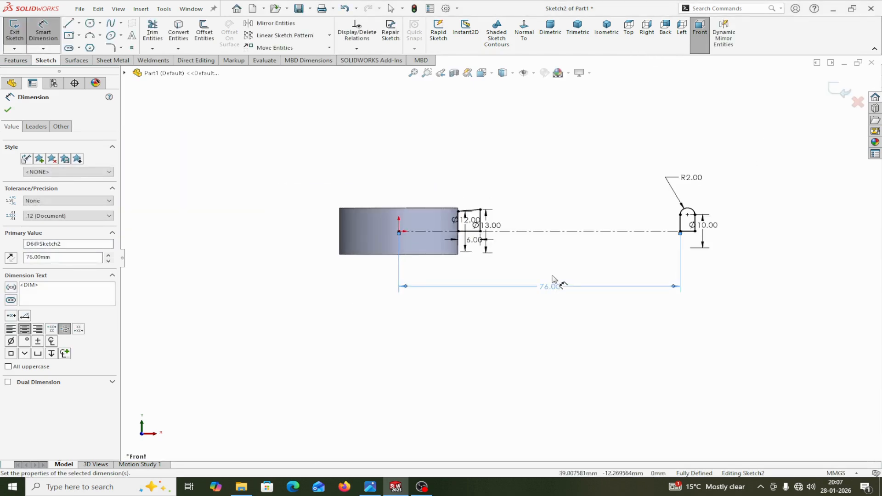
scroll(554, 279, down, 3)
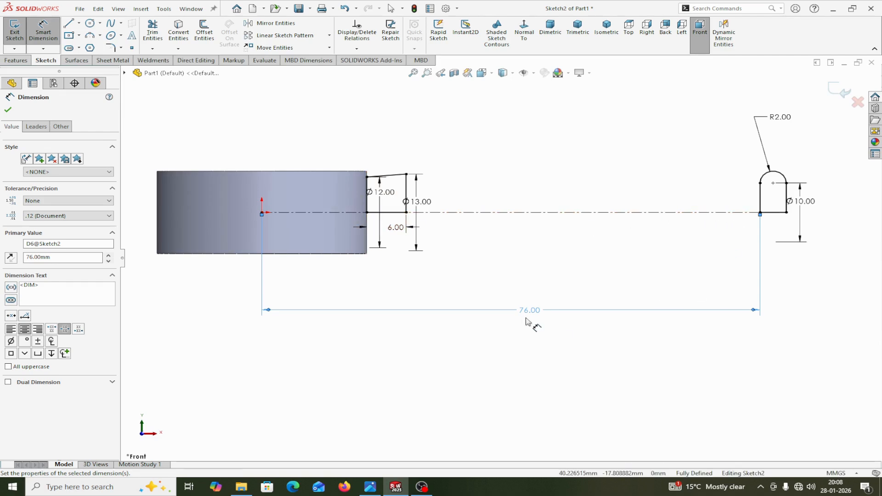
click(8, 111)
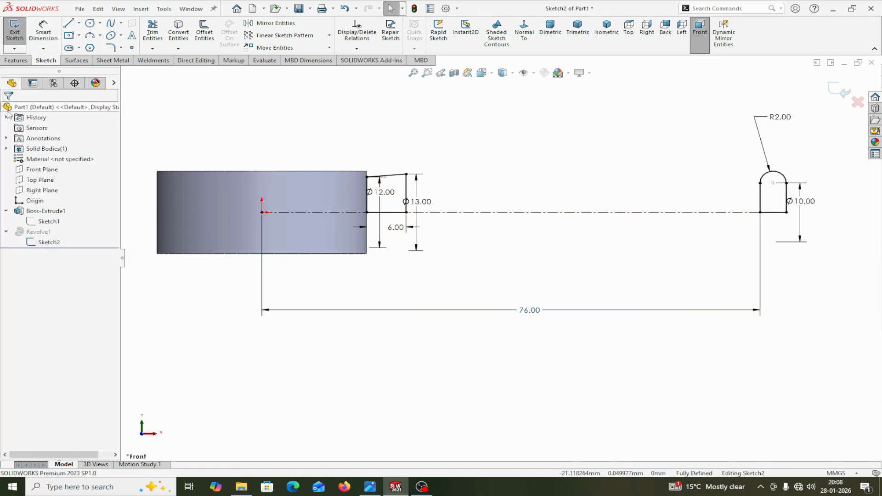
click(835, 89)
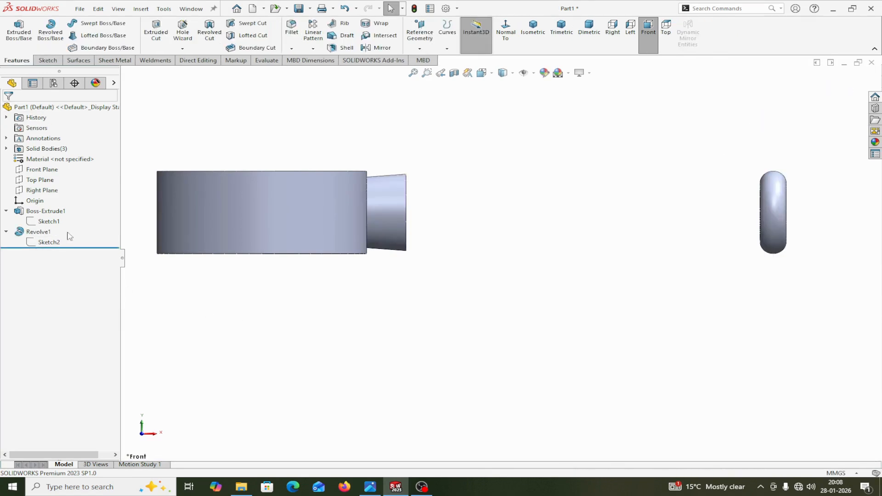
Examine the ring, collar and tapered grip entries in the part's solid bodies list
scroll(370, 233, down, 3)
scroll(371, 231, up, 4)
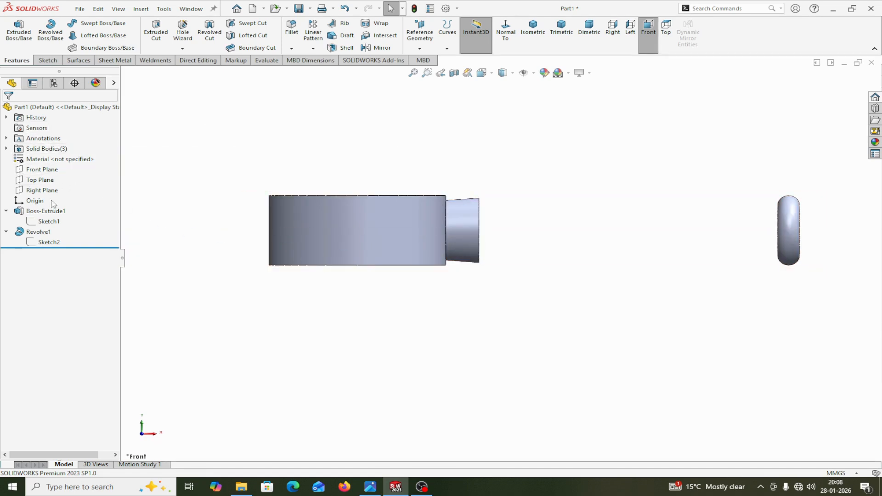
click(6, 148)
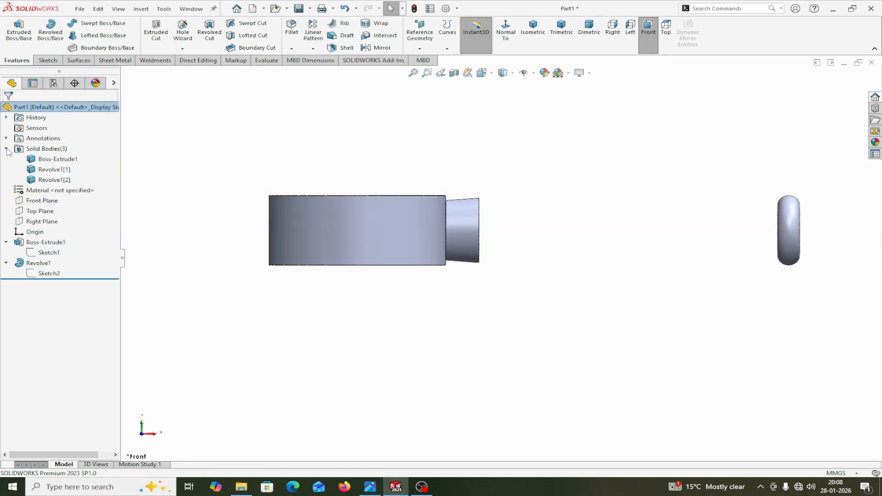
click(38, 159)
click(40, 170)
click(43, 181)
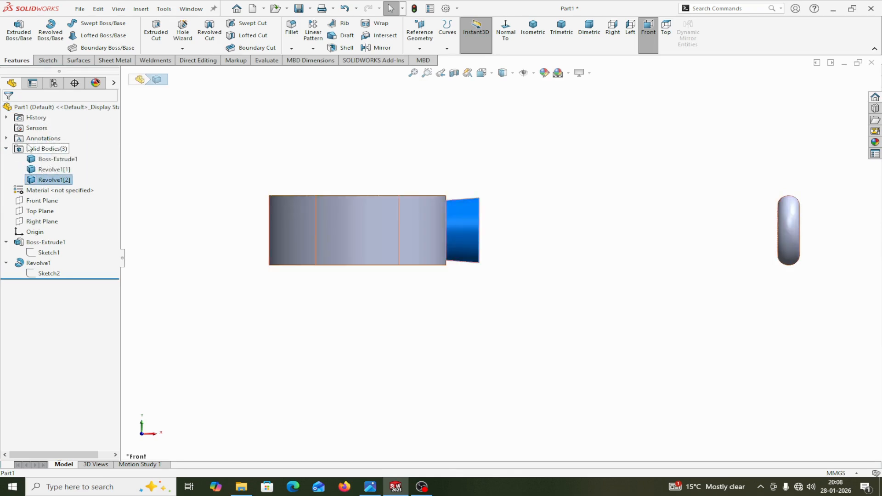
click(6, 148)
click(30, 150)
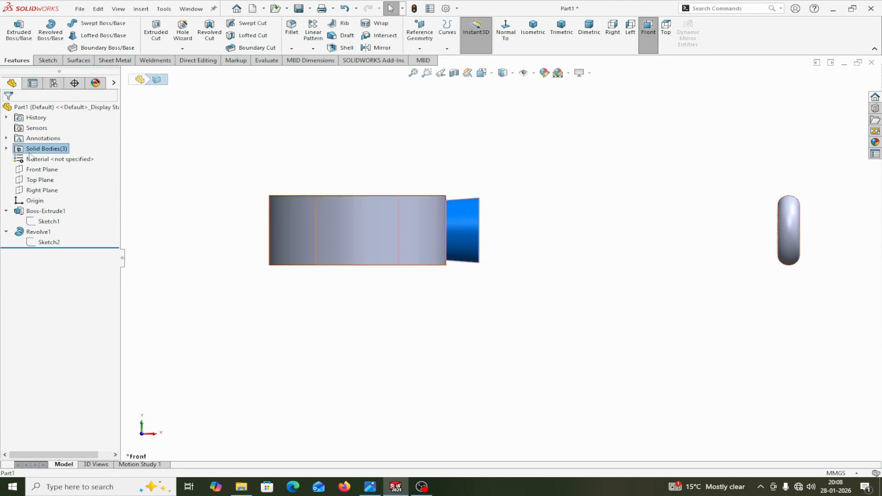
Review the revolve feature's definition and accept it without changes
right_click(28, 232)
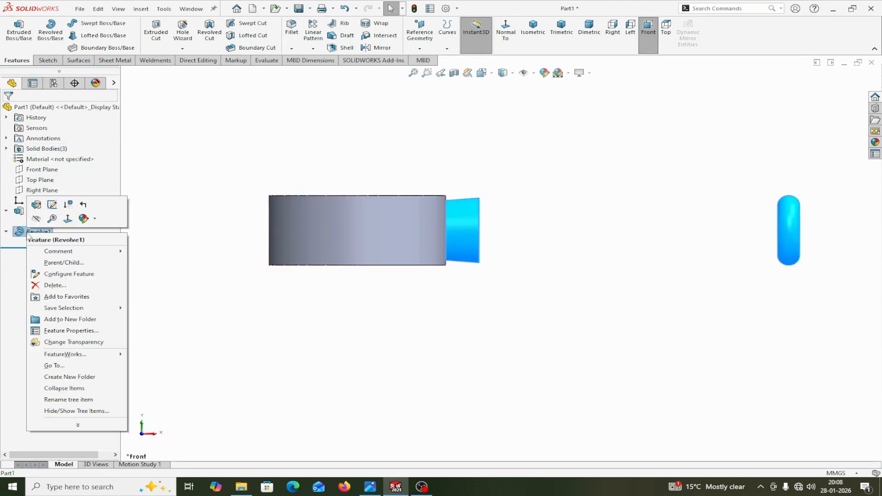
click(37, 205)
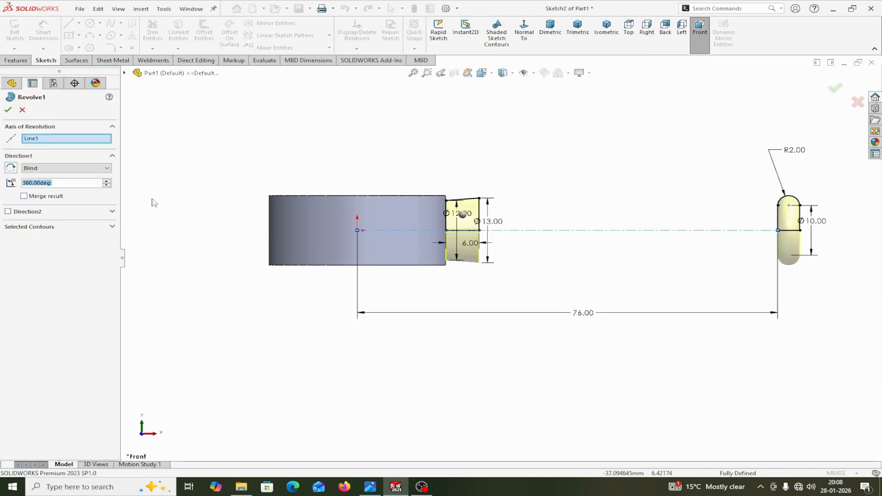
click(7, 110)
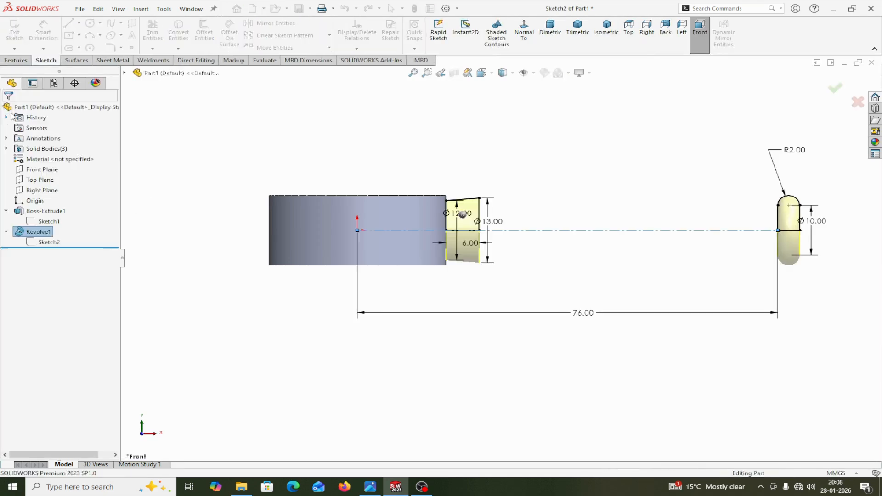
scroll(505, 328, up, 2)
scroll(503, 288, down, 2)
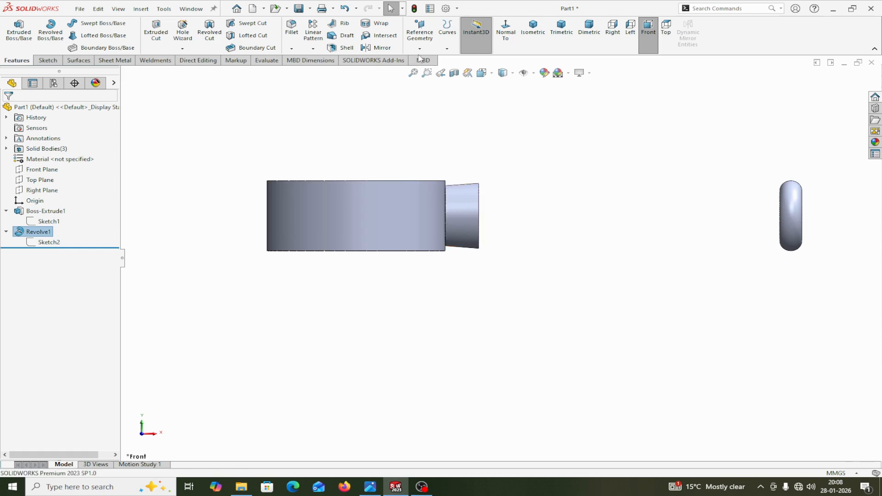
Start a linear pattern and show the temporary axes of the model
click(314, 38)
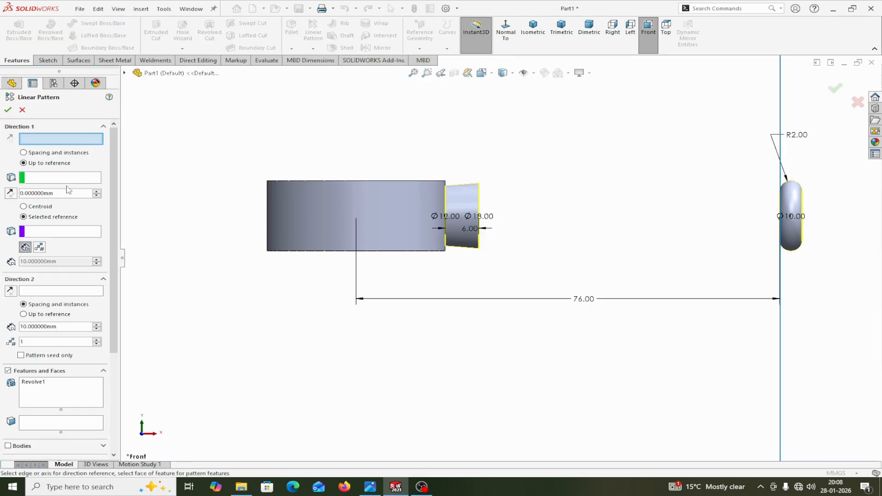
click(533, 72)
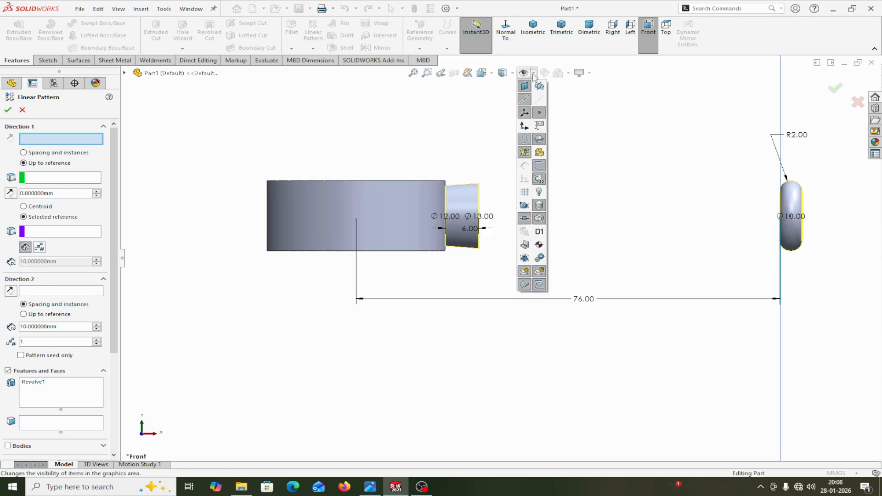
click(538, 100)
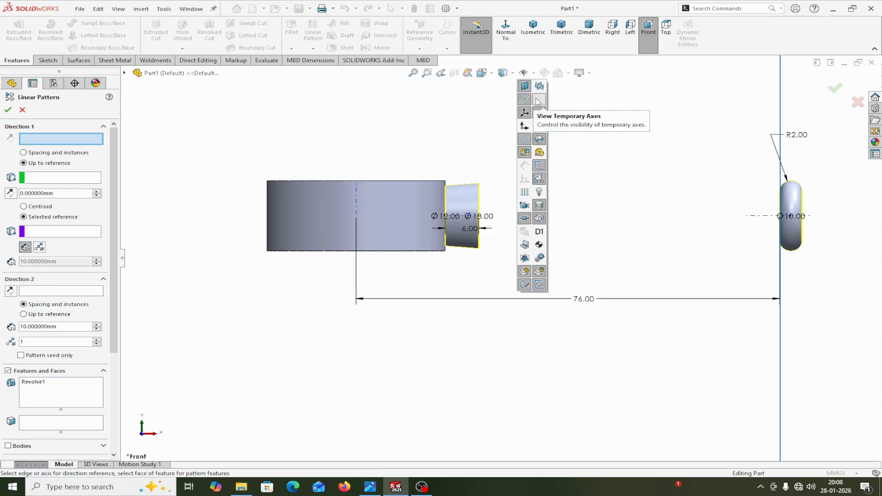
Remove the revolve feature from the linear pattern and choose the tapered grip body as the body to pattern
click(114, 341)
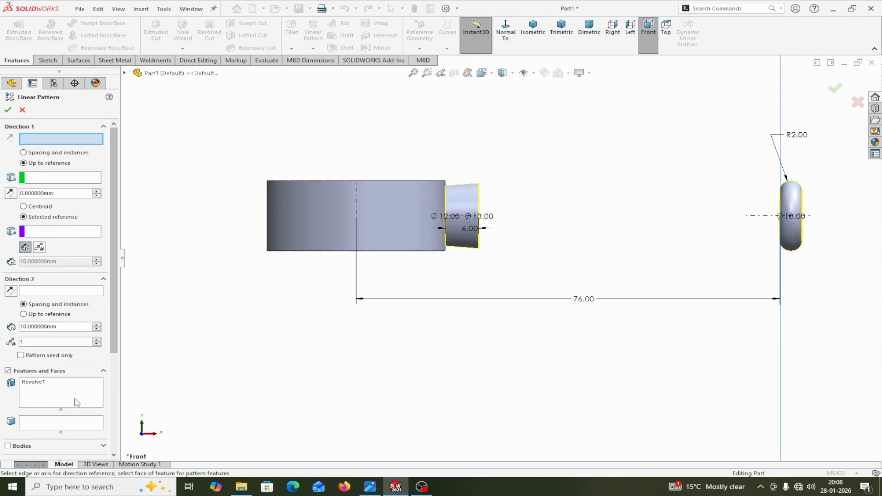
right_click(36, 393)
click(47, 398)
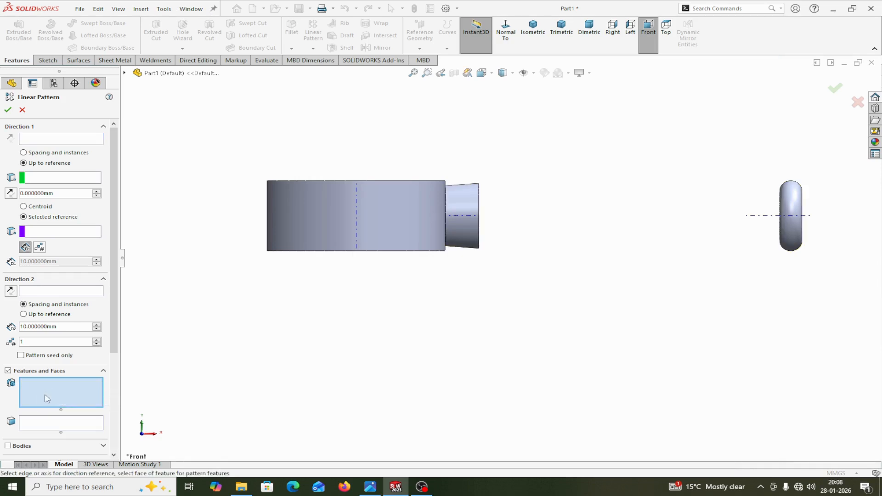
scroll(55, 372, down, 3)
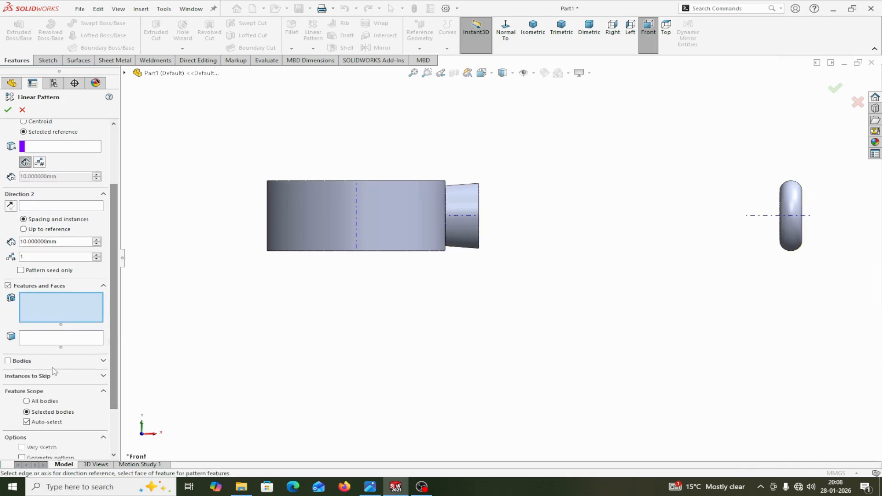
click(8, 361)
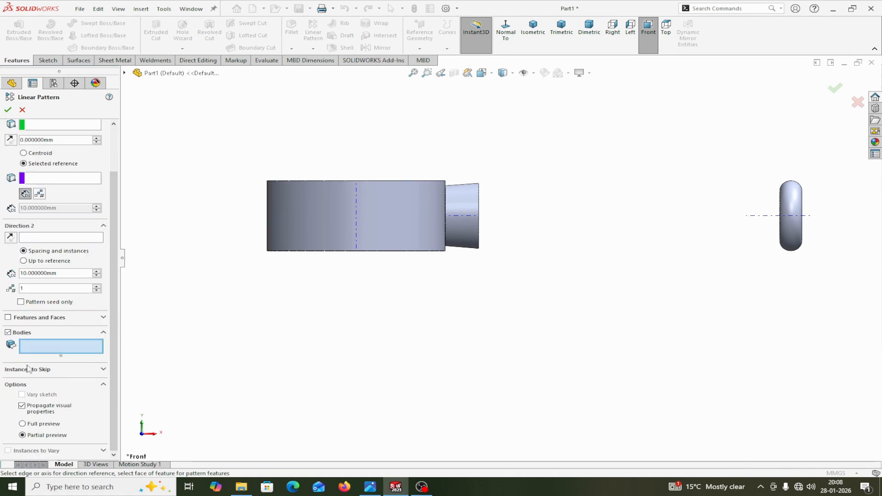
click(456, 228)
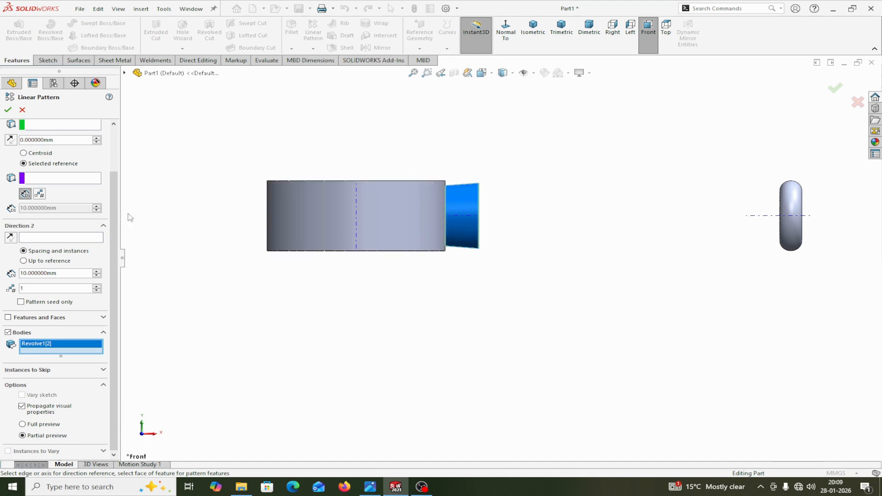
Try to run the pattern along the collar's temporary axis, up to the collar's flat face toward the ring
scroll(118, 207, up, 3)
click(69, 140)
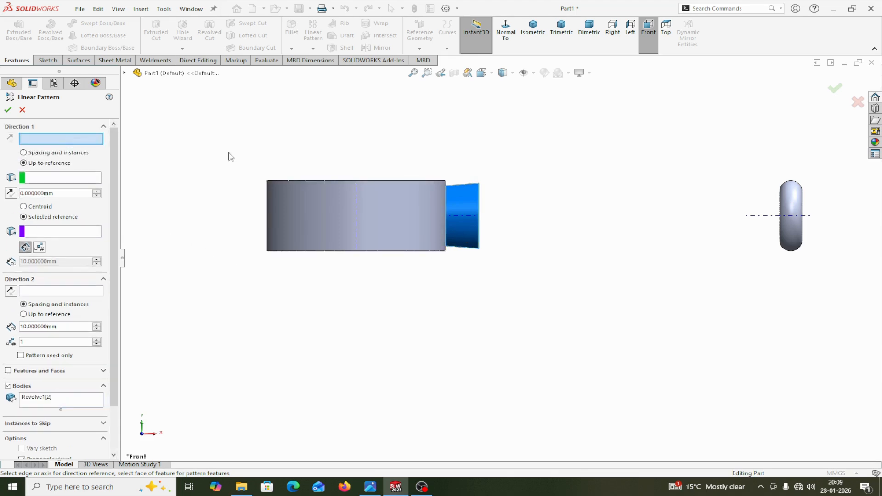
click(774, 219)
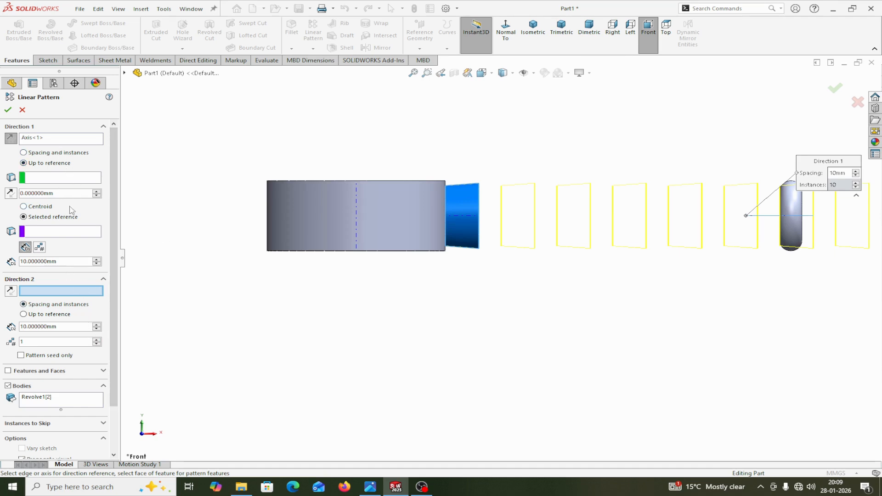
click(45, 177)
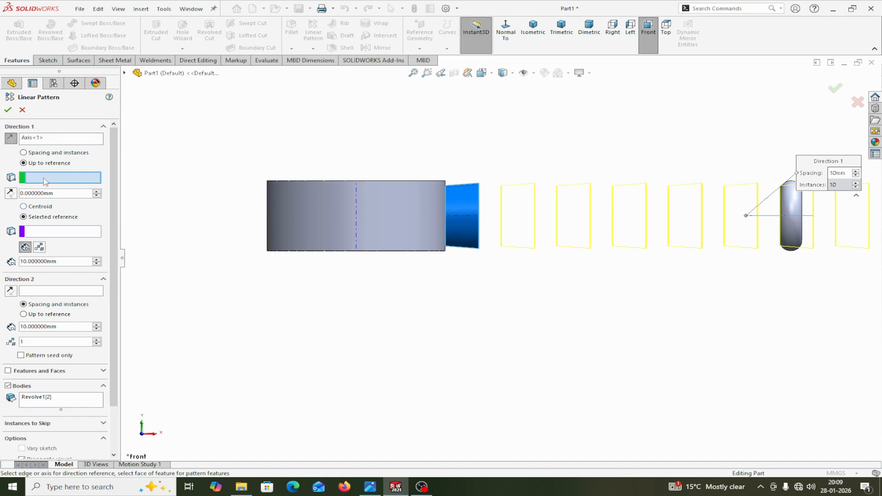
middle_drag(571, 355, 669, 278)
scroll(724, 222, down, 4)
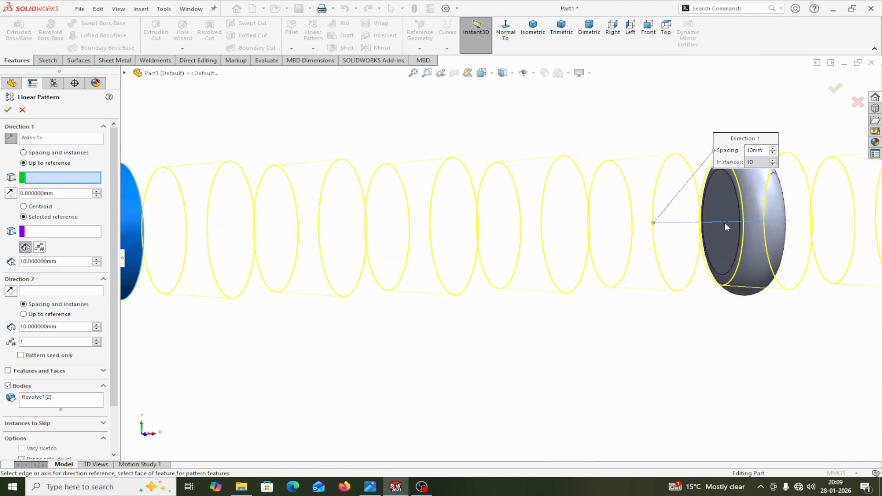
click(727, 208)
scroll(679, 297, up, 3)
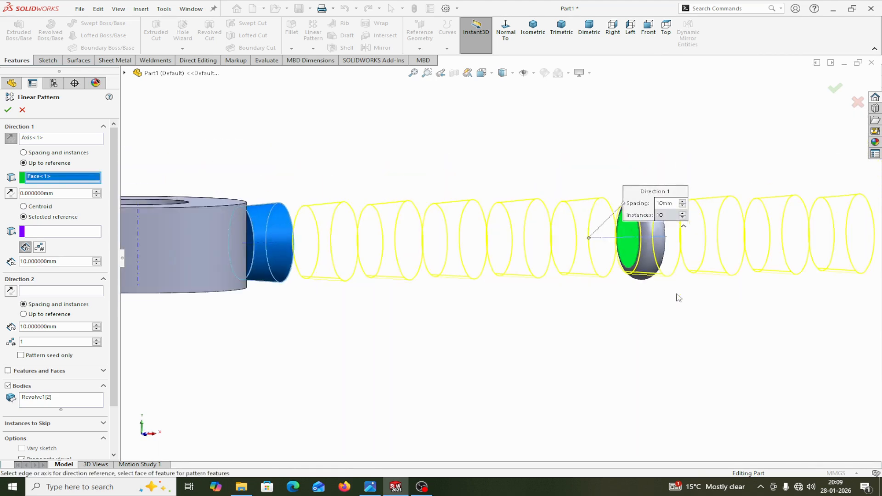
scroll(675, 300, up, 2)
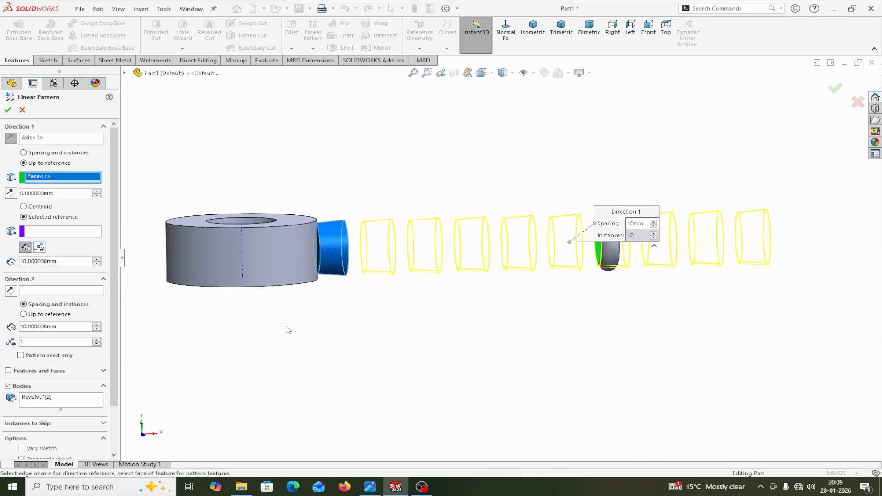
Clear the axis and end-reference face selections from the pattern's first direction
click(37, 138)
right_click(28, 140)
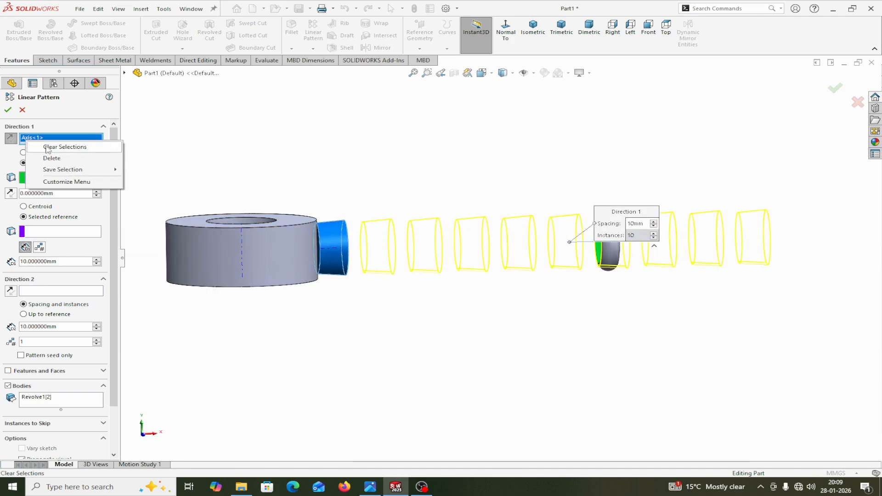
click(47, 147)
right_click(47, 179)
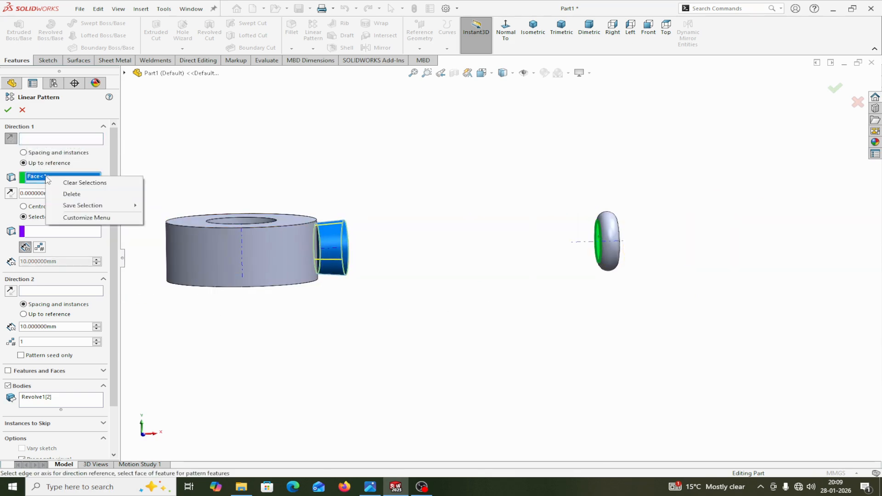
click(70, 185)
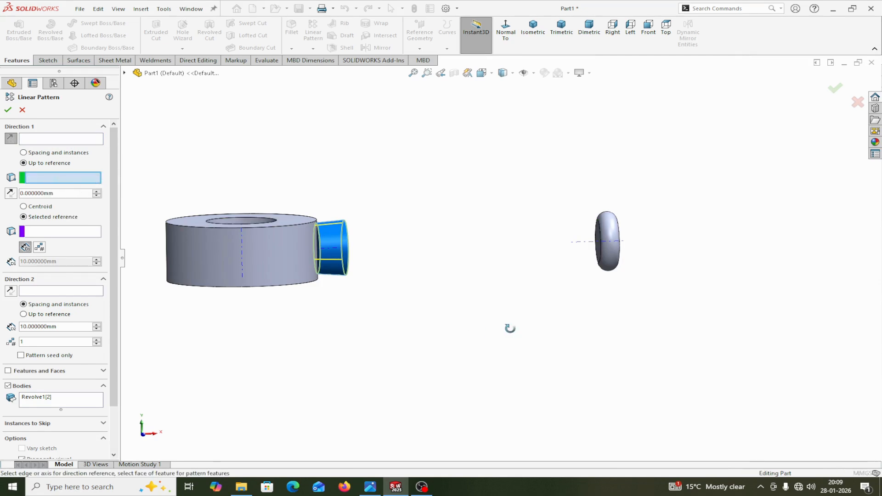
Set the collar's ring-side flat face as the pattern's end reference and the tapered segment's outer end face as its selected reference
middle_drag(510, 329, 549, 297)
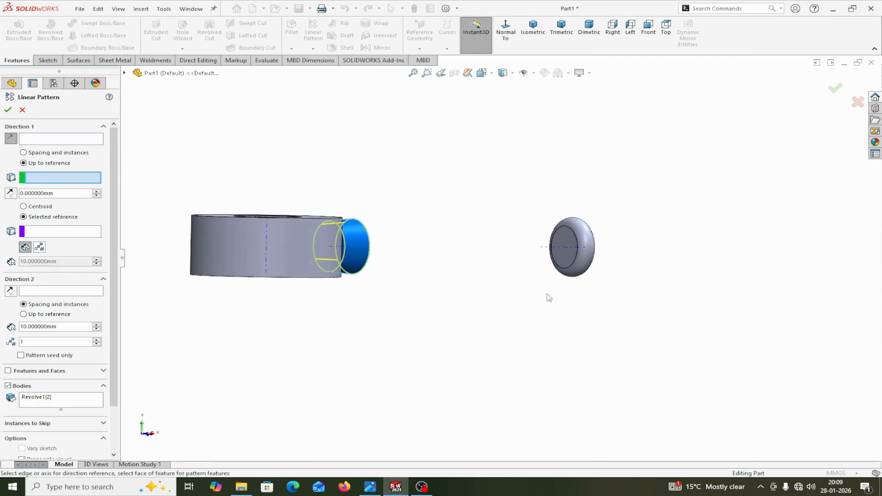
click(569, 244)
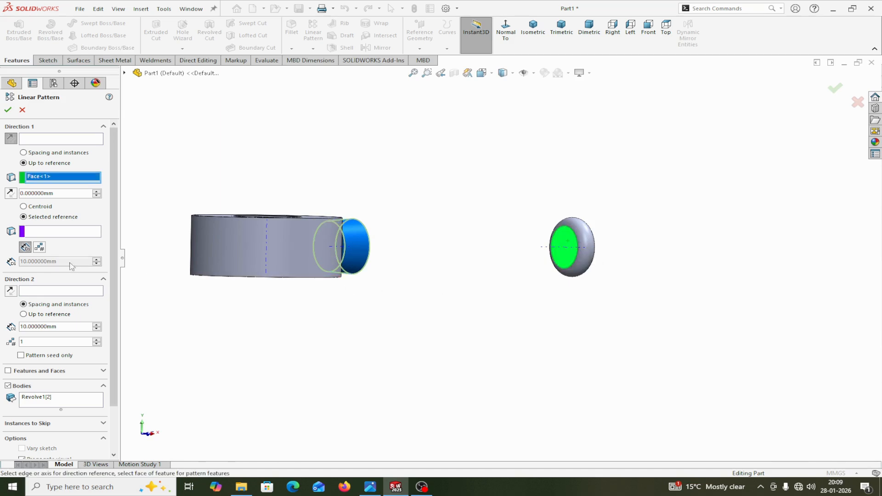
click(52, 232)
middle_drag(276, 290, 359, 318)
click(346, 236)
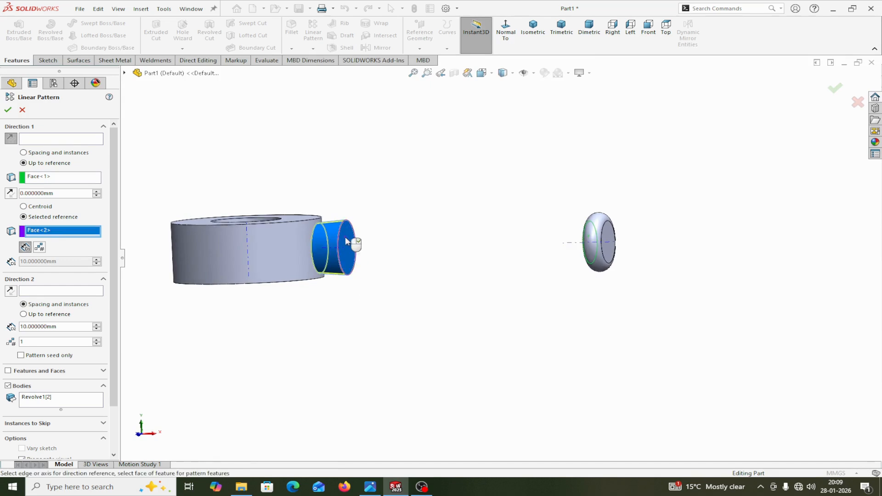
Set the linear pattern's first direction along the collar's temporary axis
click(54, 141)
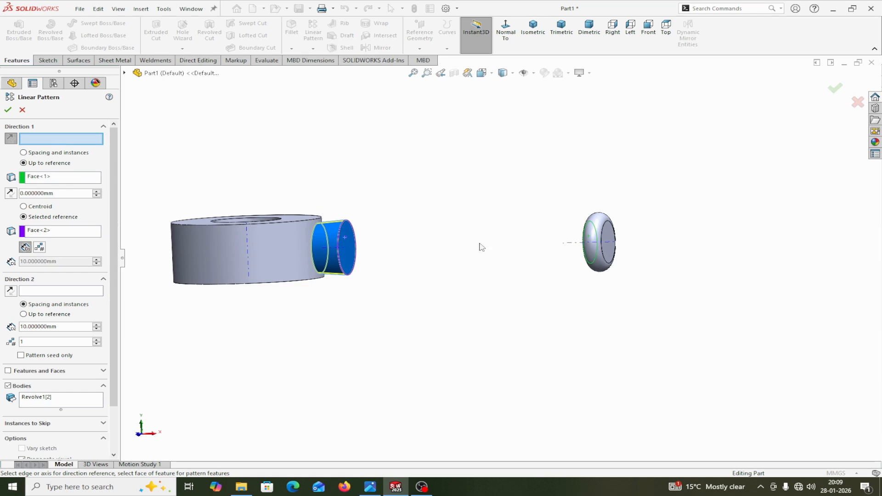
click(576, 248)
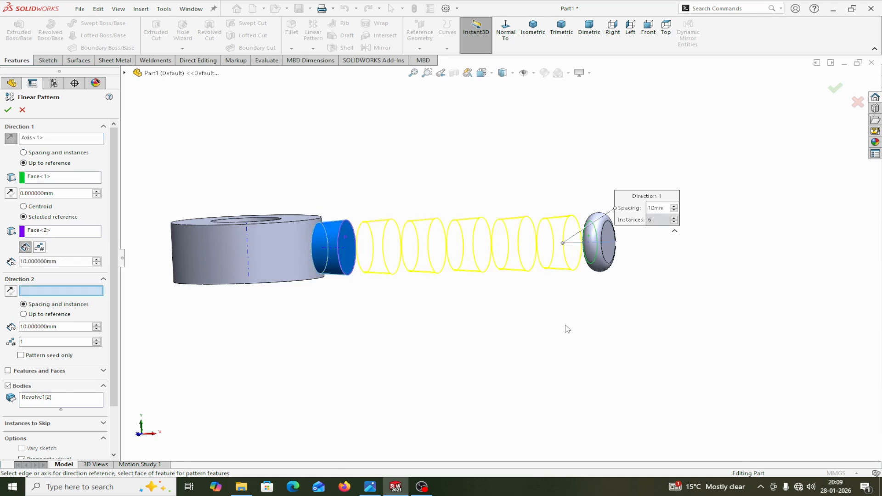
middle_drag(565, 326, 580, 324)
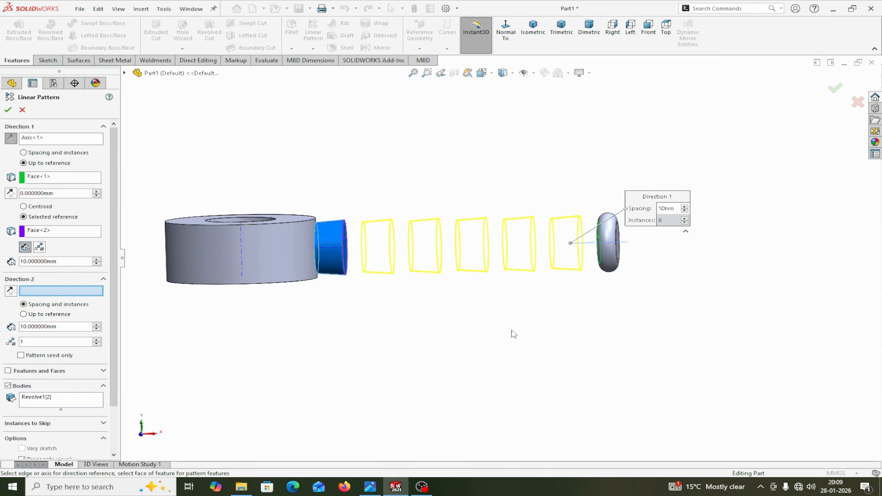
middle_drag(514, 334, 532, 327)
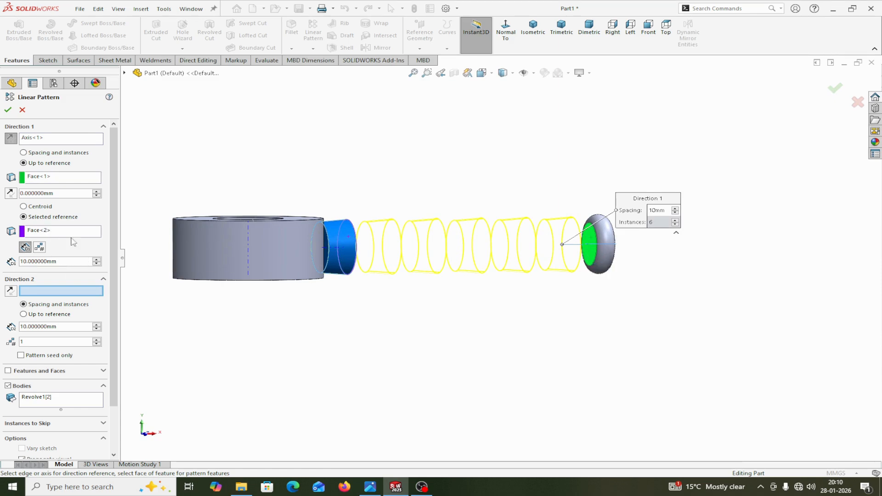
middle_drag(445, 331, 350, 275)
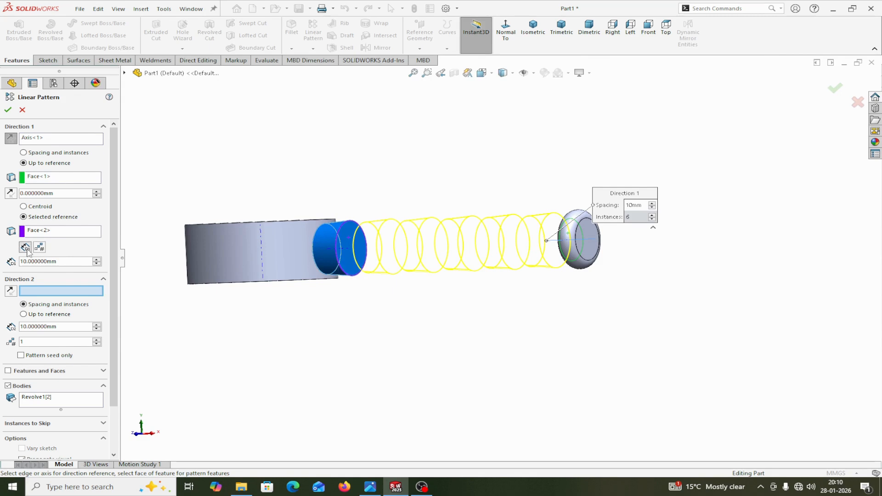
Define the up-to-reference pattern by instance count, set it to 10 instances and accept the linear pattern
click(39, 250)
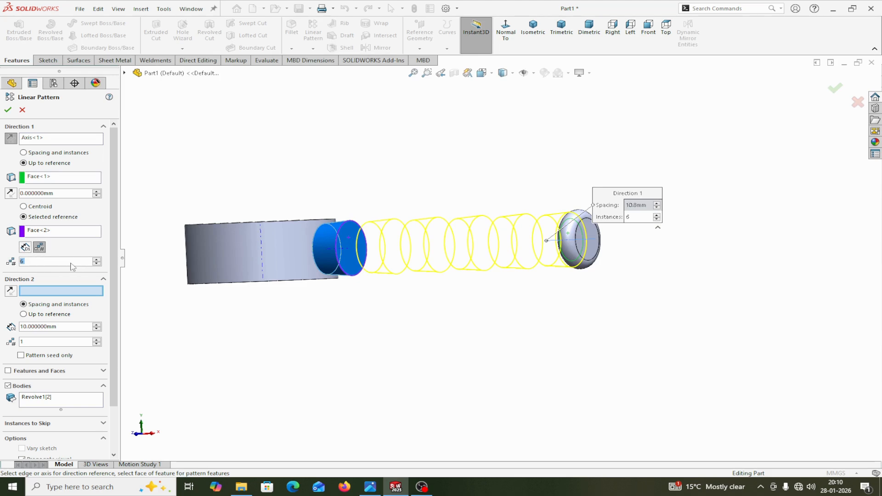
click(96, 259)
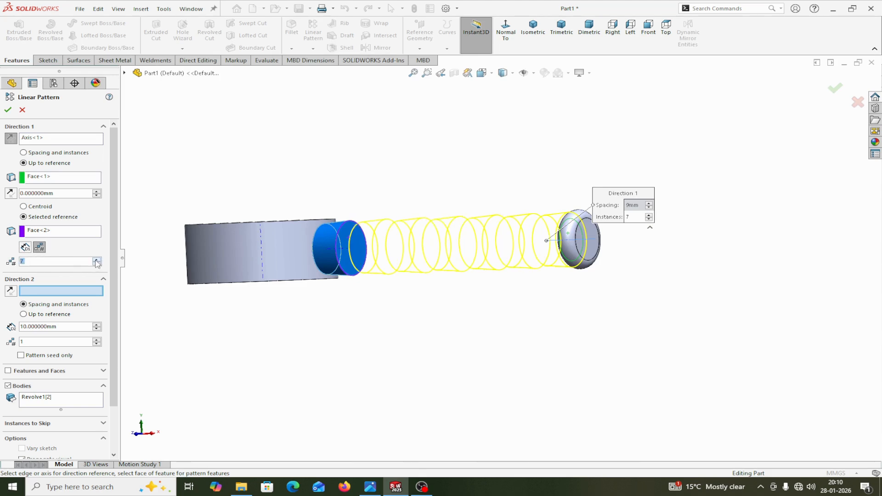
click(96, 259)
click(97, 260)
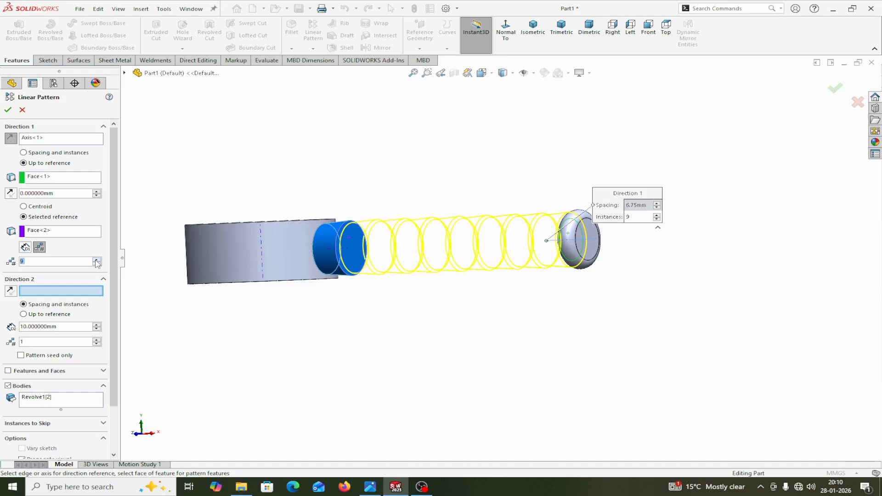
click(96, 260)
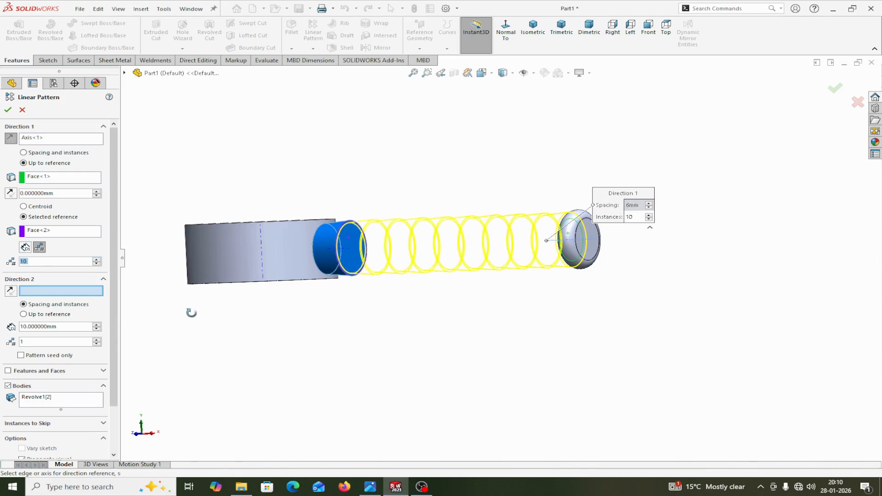
middle_drag(191, 309, 233, 320)
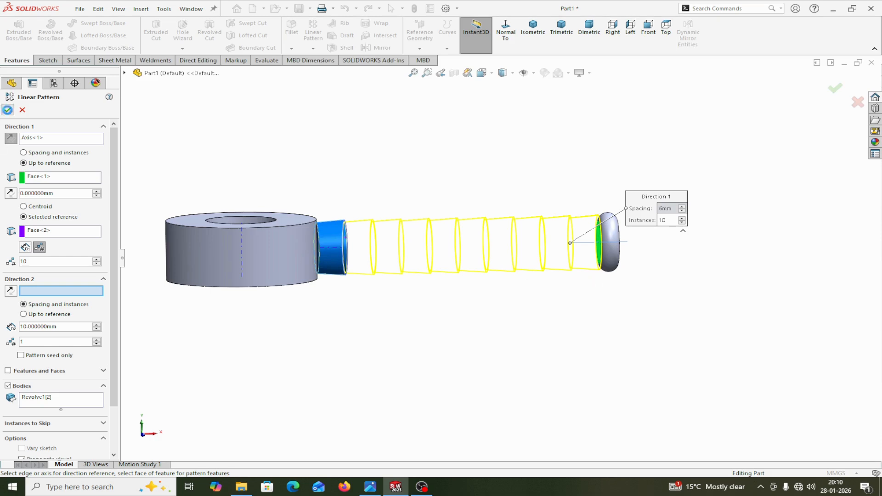
click(389, 321)
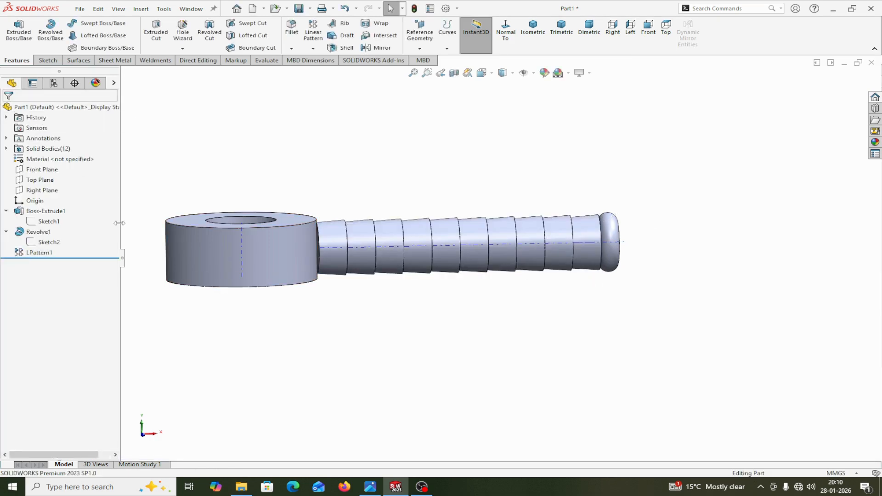
Examine the list of solid bodies and the joint between the ring and the first grip segment
click(6, 149)
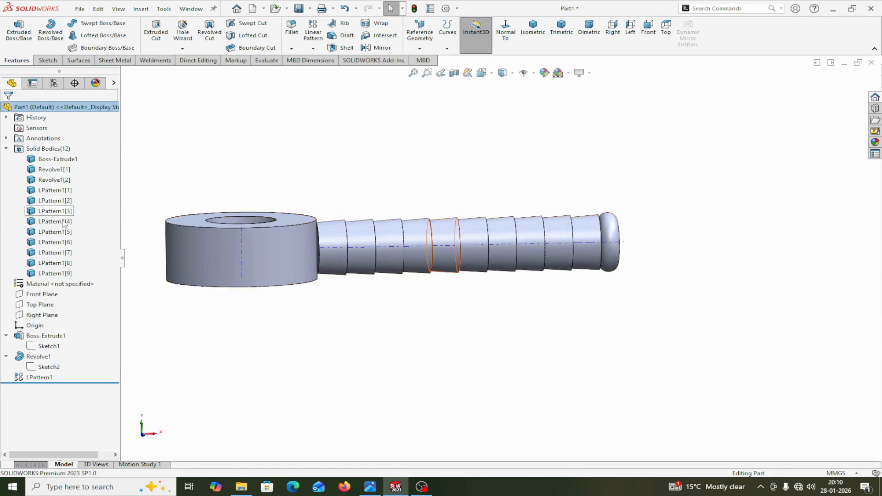
mouse_move(246, 331)
middle_down()
mouse_move(226, 321)
mouse_move(235, 322)
middle_up()
scroll(349, 290, down, 3)
scroll(361, 275, down, 5)
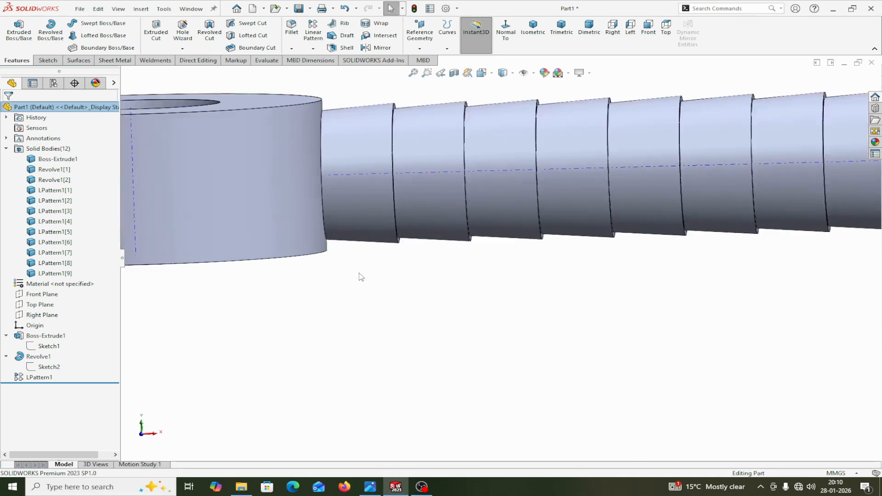
scroll(349, 226, up, 6)
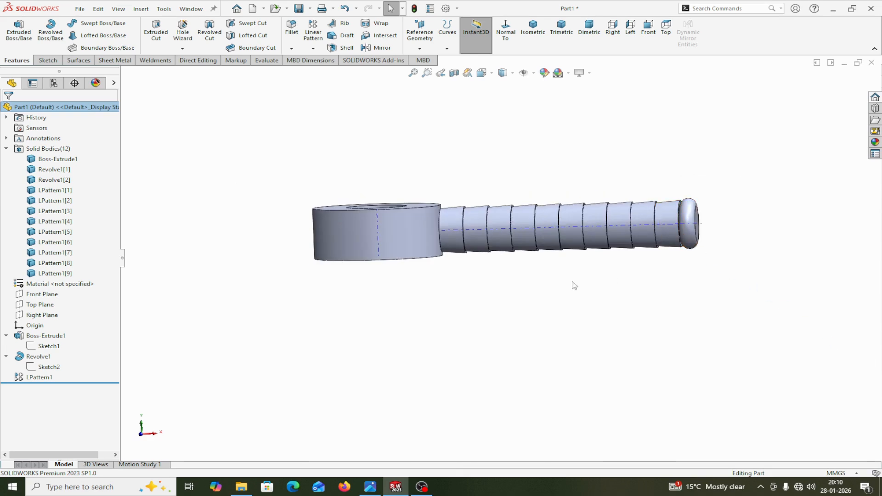
middle_drag(575, 286, 512, 272)
scroll(464, 240, down, 3)
scroll(465, 237, down, 4)
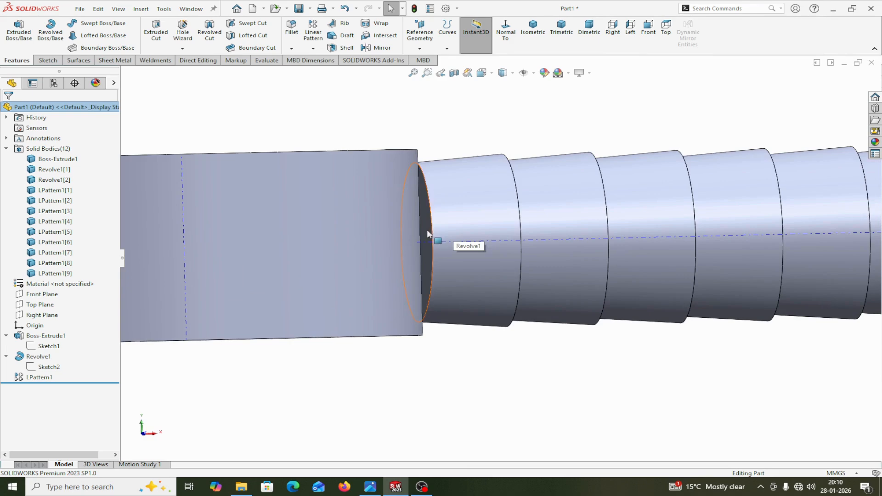
scroll(485, 342, down, 2)
scroll(485, 344, up, 2)
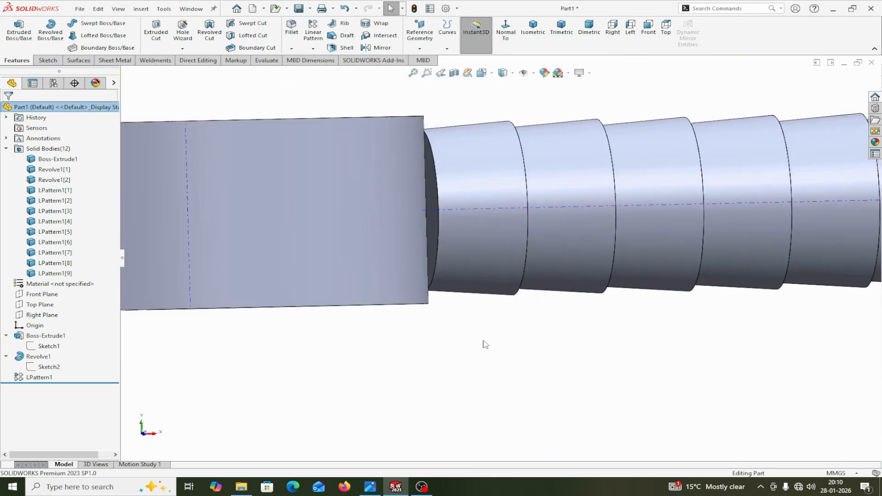
scroll(470, 336, up, 1)
mouse_move(465, 322)
middle_down()
mouse_move(457, 320)
mouse_move(465, 318)
mouse_move(457, 327)
mouse_move(471, 319)
mouse_move(465, 327)
middle_up()
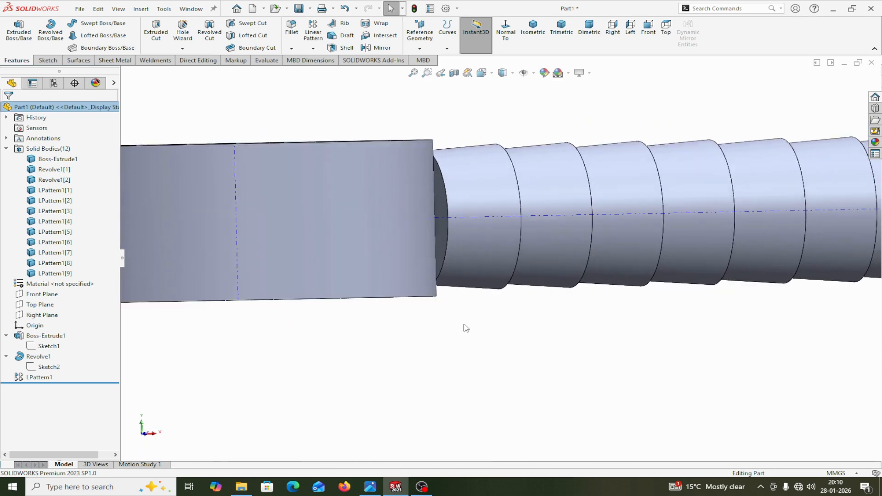
click(198, 60)
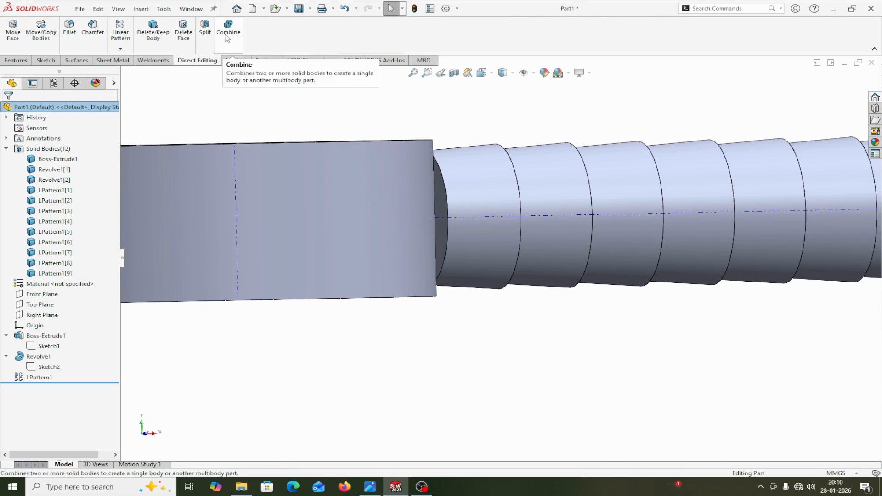
middle_drag(440, 315, 441, 320)
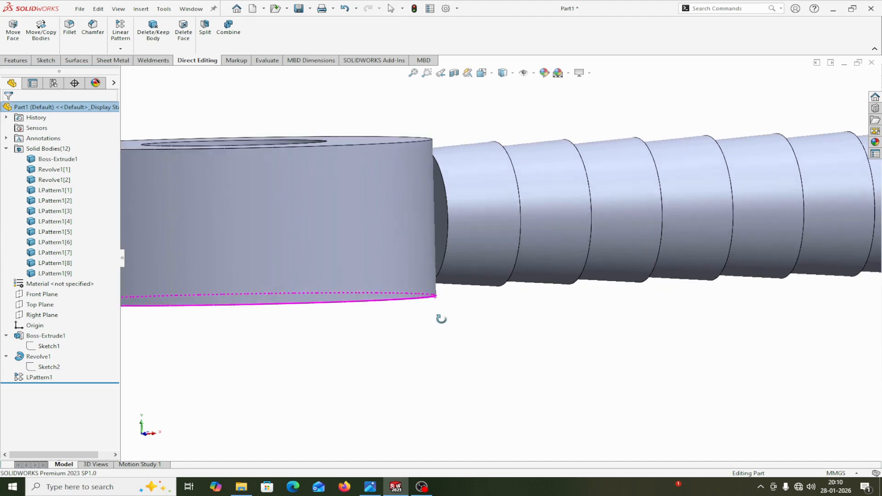
Start a sketch on the first grip segment's ring-side end face and convert the face's circular edge into it
click(440, 210)
click(482, 183)
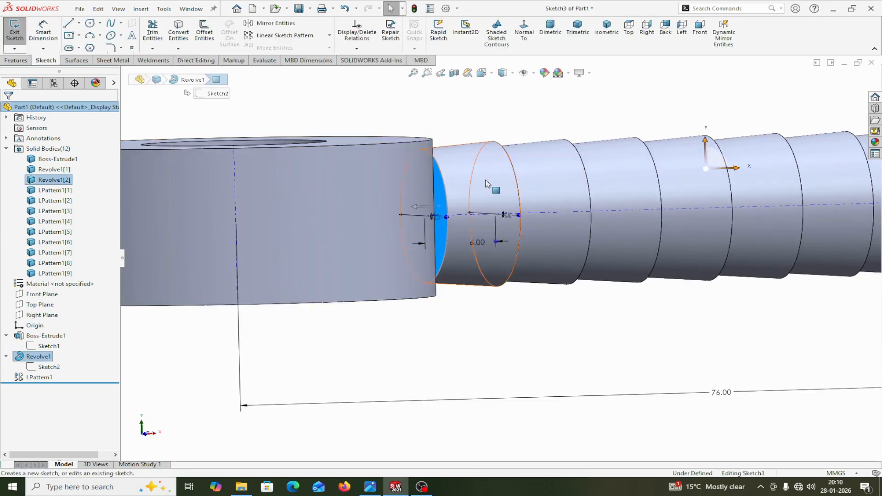
click(172, 31)
Extrude the converted circle up to the ring's outer cylindrical surface with merge result on
click(16, 61)
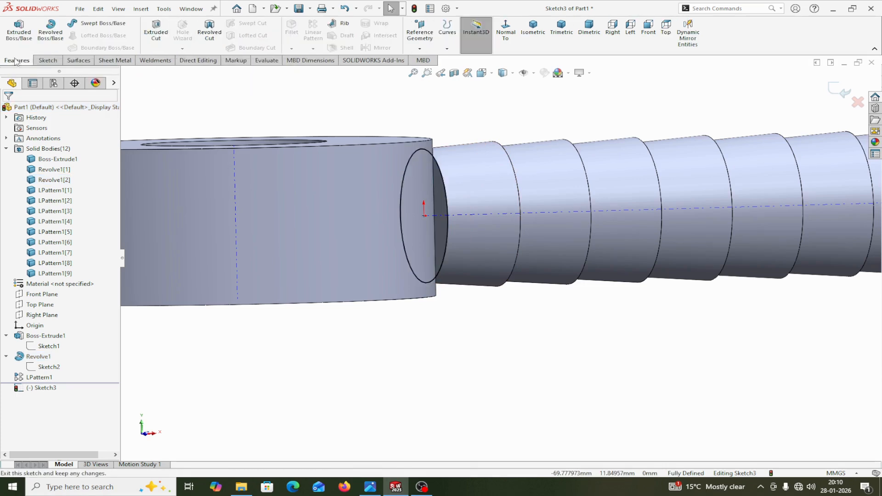
click(19, 30)
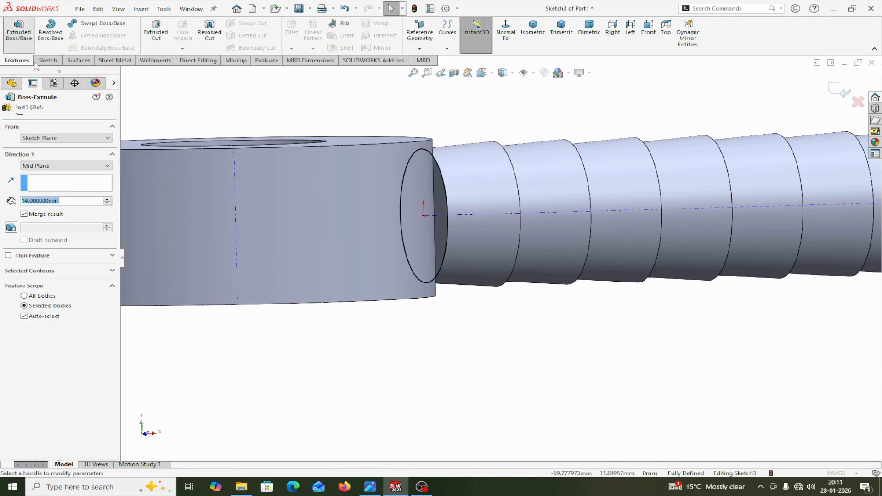
click(28, 166)
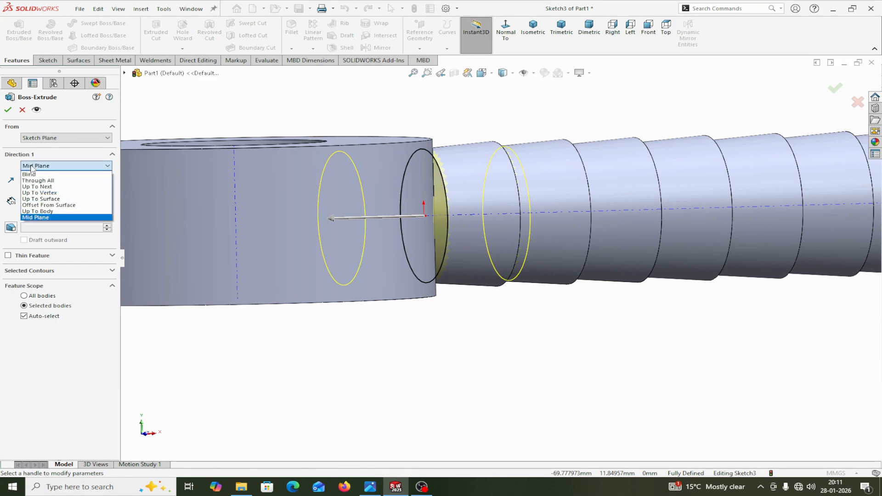
click(36, 199)
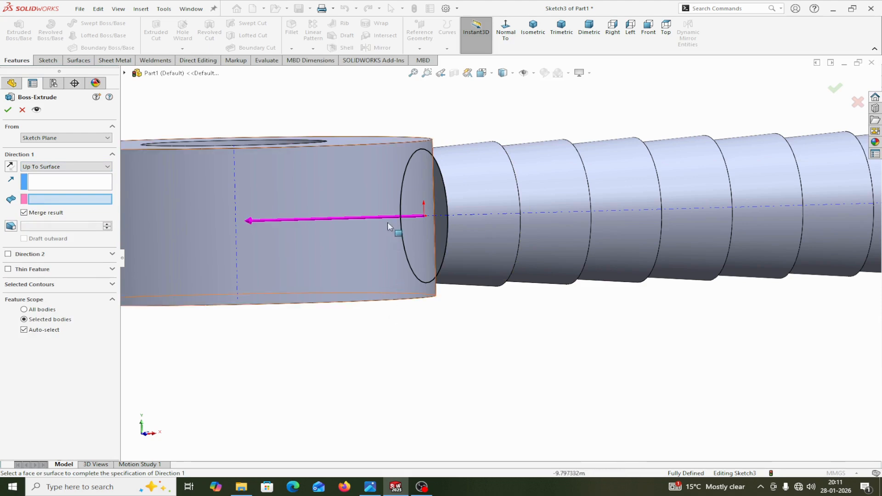
click(388, 185)
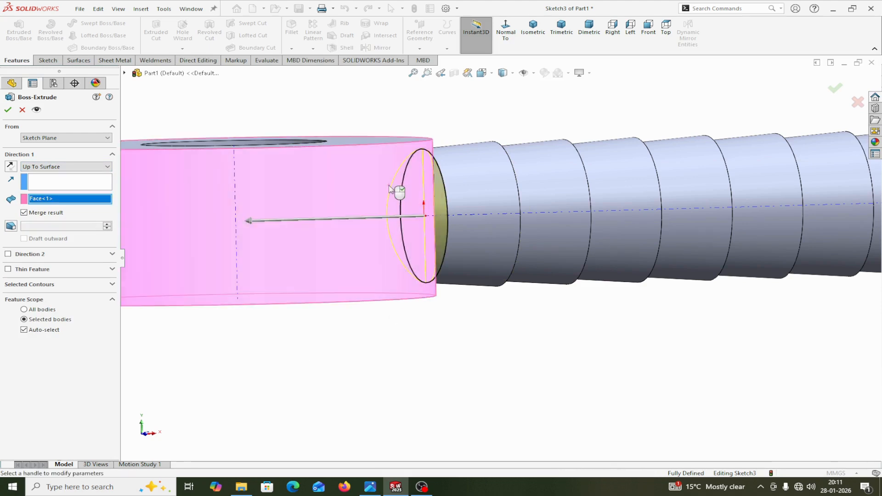
click(8, 110)
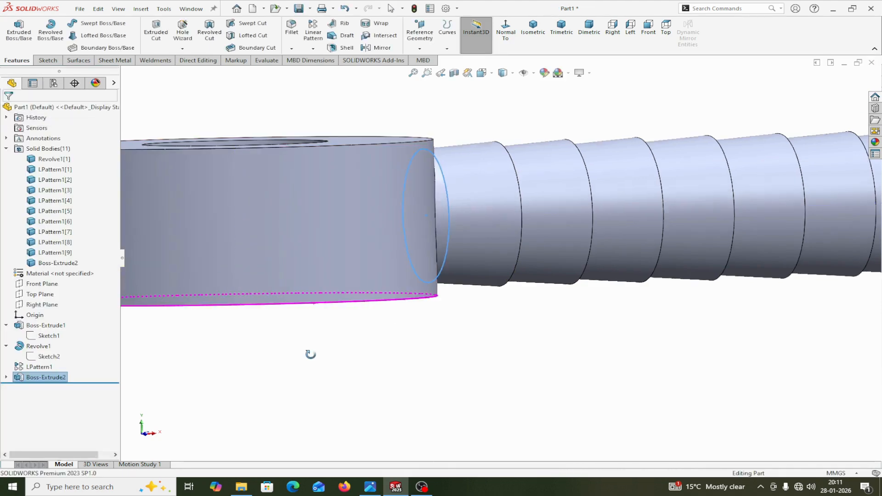
click(382, 218)
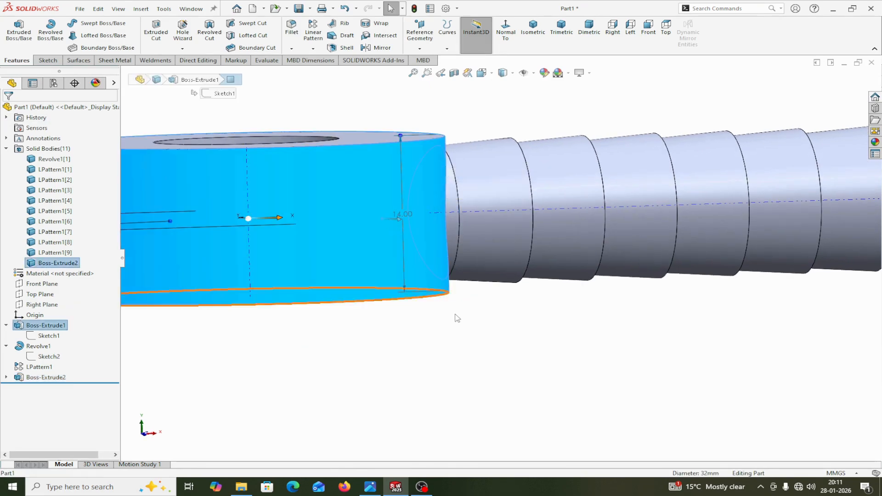
scroll(463, 332, up, 5)
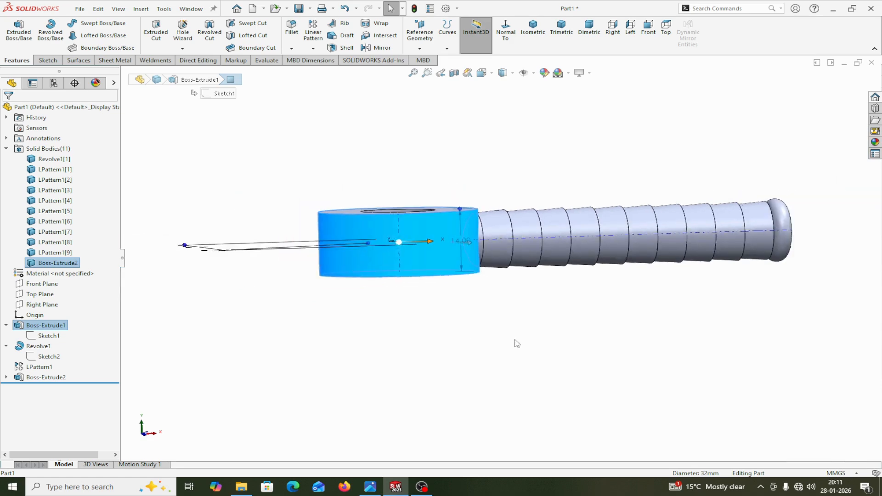
click(517, 344)
Start a sketch on the last grip segment's collar-side end face and convert the face's circular edge into it
scroll(768, 250, down, 8)
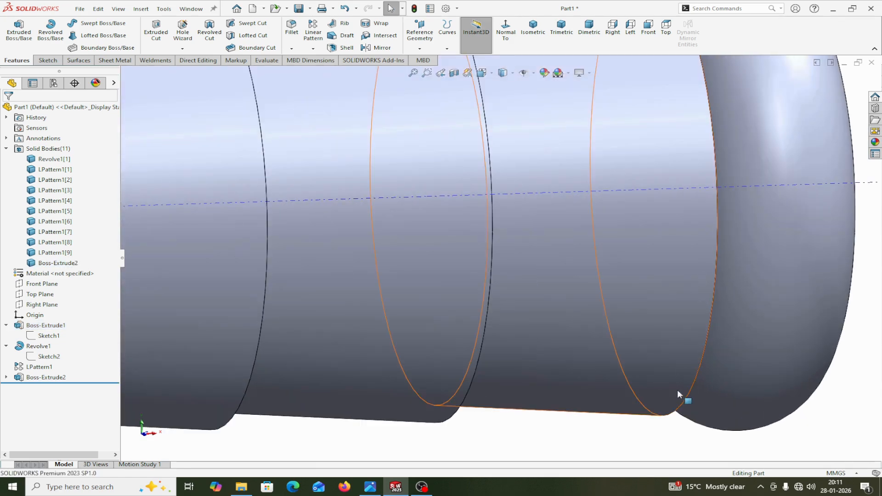
middle_drag(675, 413, 640, 381)
scroll(648, 358, down, 3)
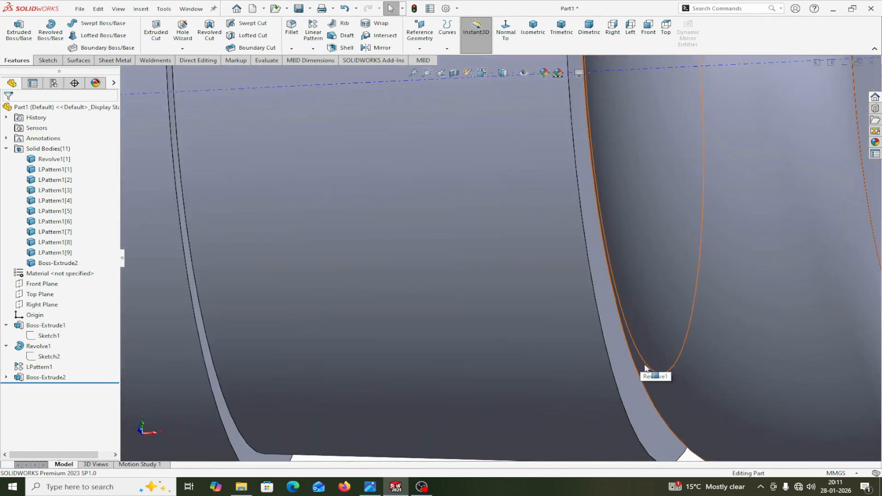
click(625, 370)
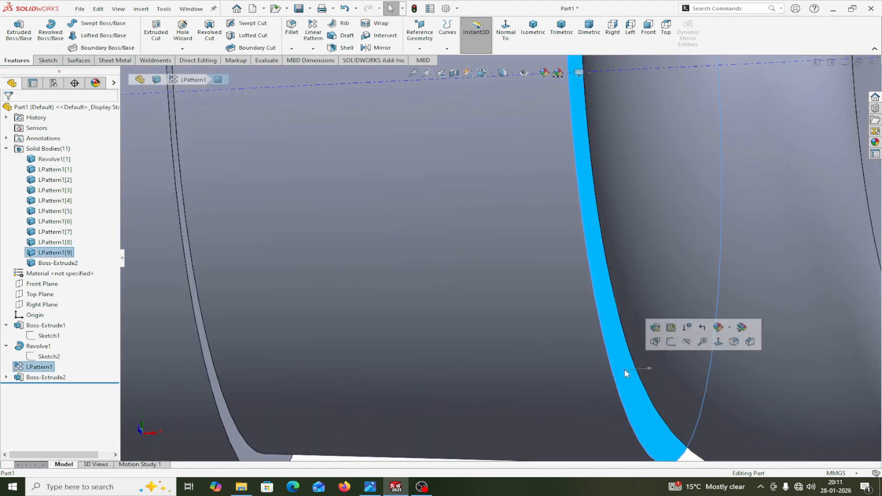
click(671, 345)
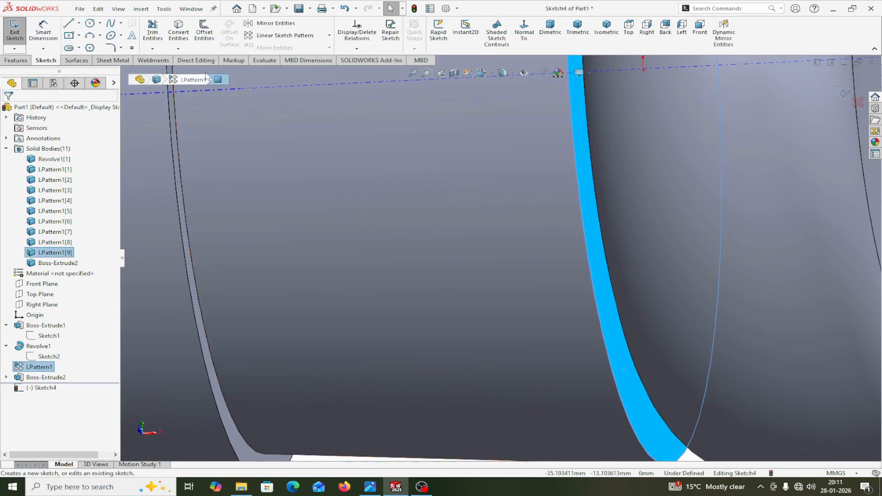
click(186, 36)
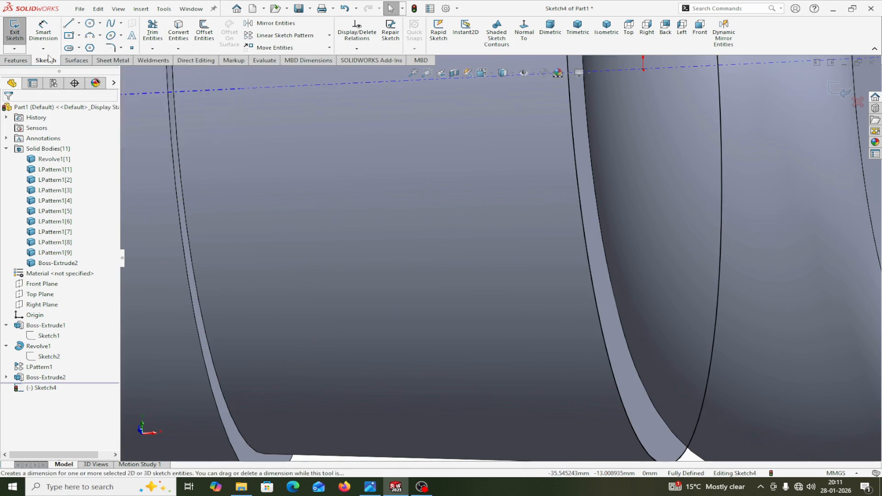
Extrude the converted circle up to the collar's rounded outer face with merge result on
click(15, 60)
click(19, 32)
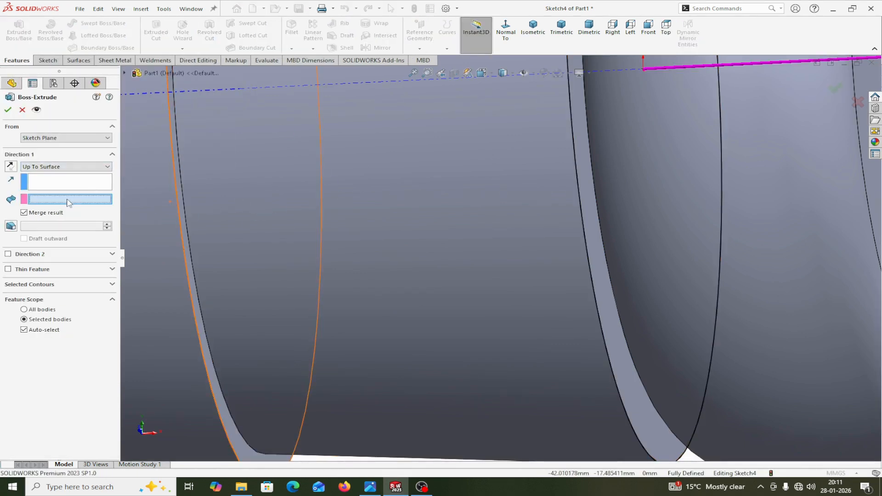
scroll(613, 266, up, 5)
scroll(627, 407, down, 1)
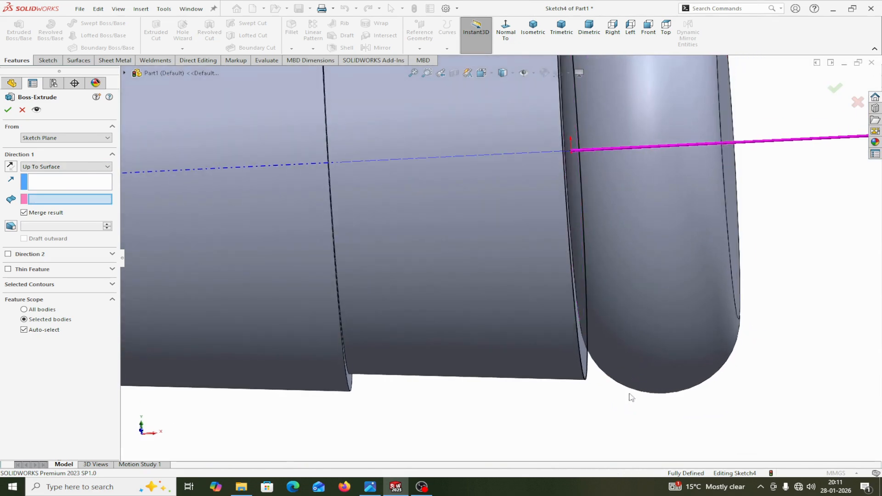
click(621, 346)
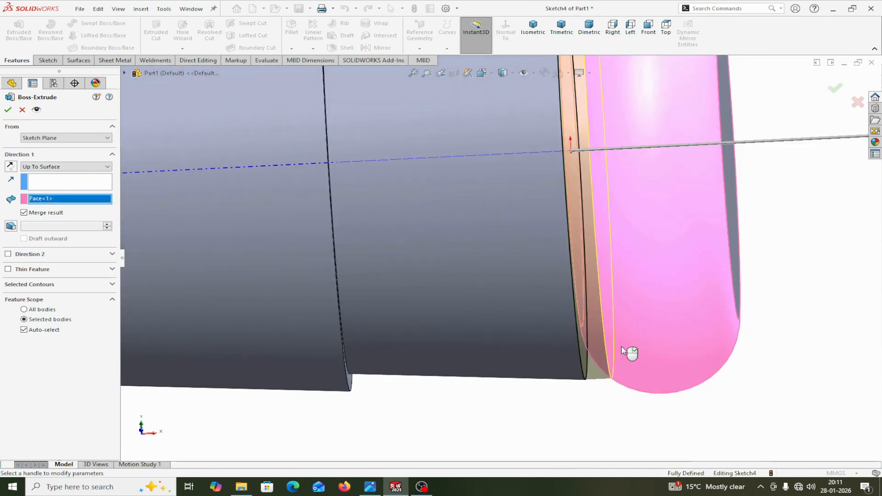
click(8, 109)
scroll(304, 403, up, 6)
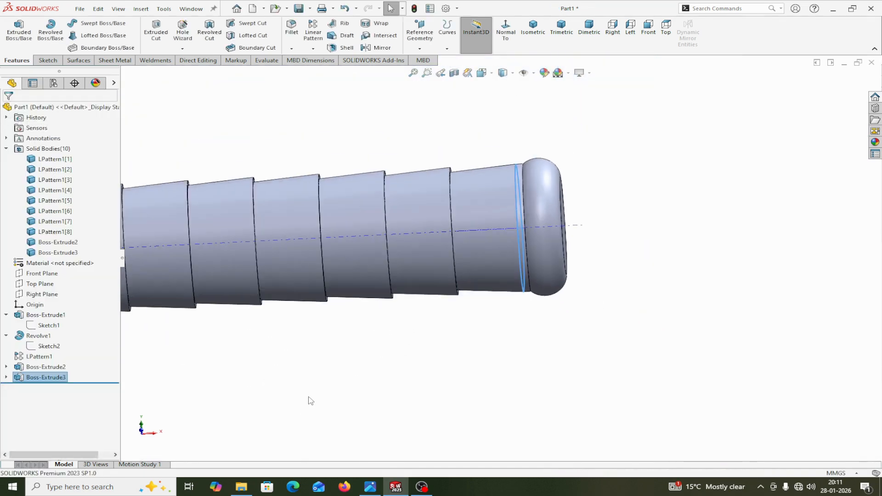
scroll(173, 321, down, 3)
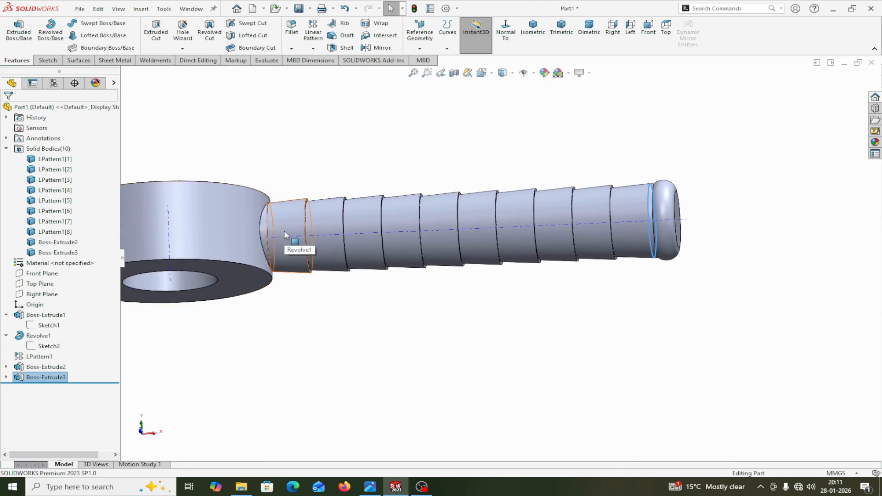
click(235, 230)
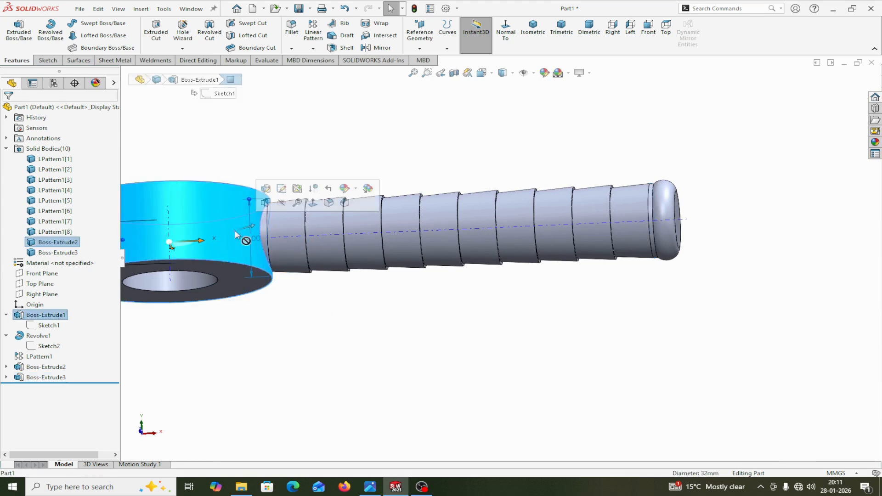
click(283, 224)
middle_drag(304, 300, 482, 292)
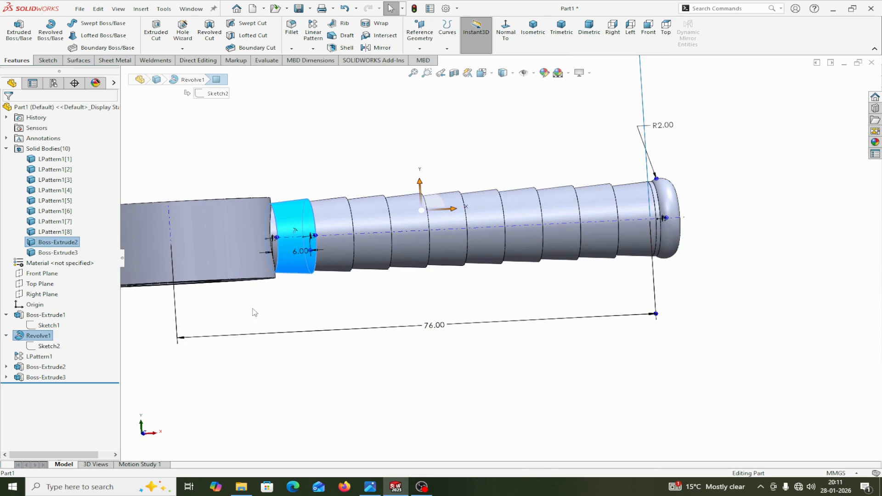
scroll(375, 317, up, 3)
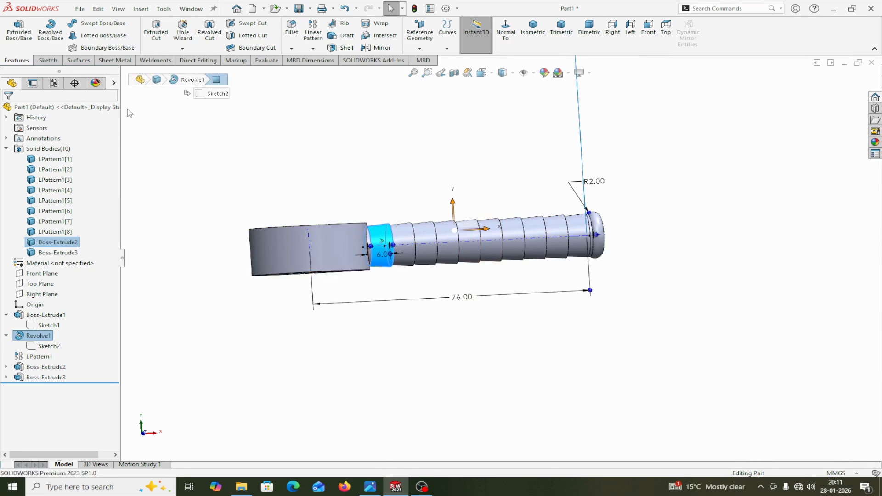
Combine the eight LPattern1 bodies with the Boss-Extrude2 and Boss-Extrude3 bodies using the Add operation
click(205, 63)
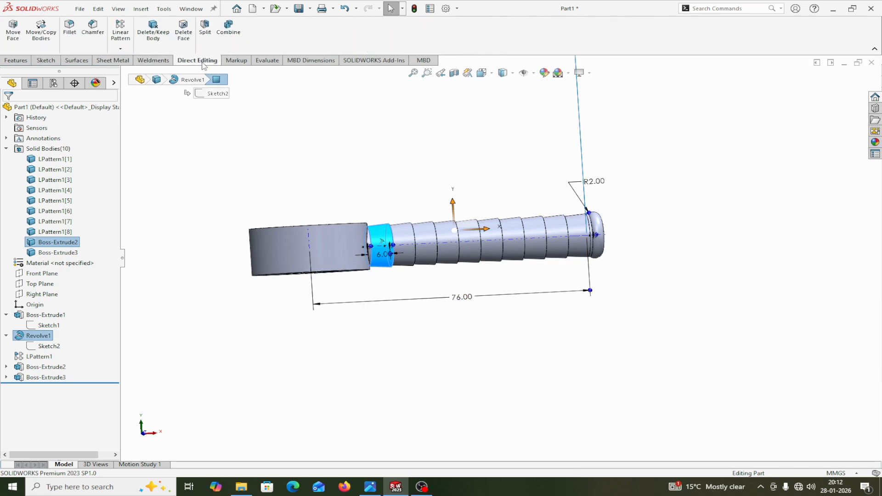
click(227, 33)
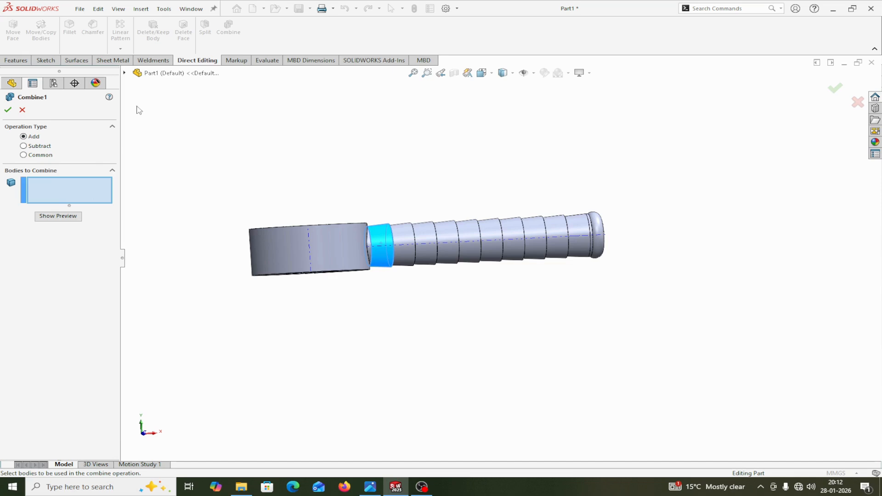
click(124, 73)
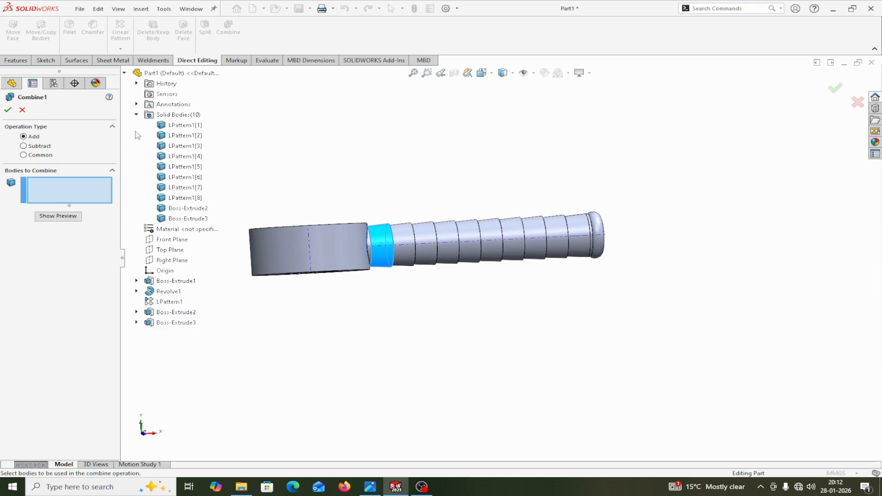
click(179, 126)
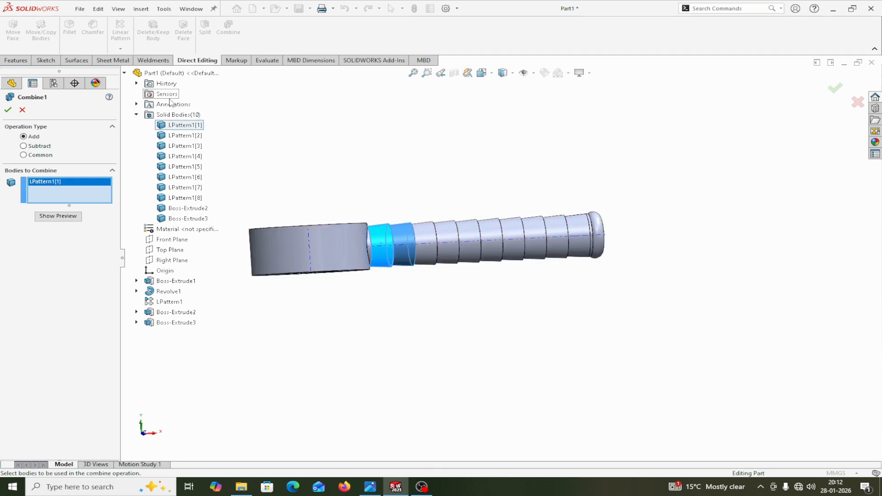
click(173, 136)
click(172, 146)
click(171, 156)
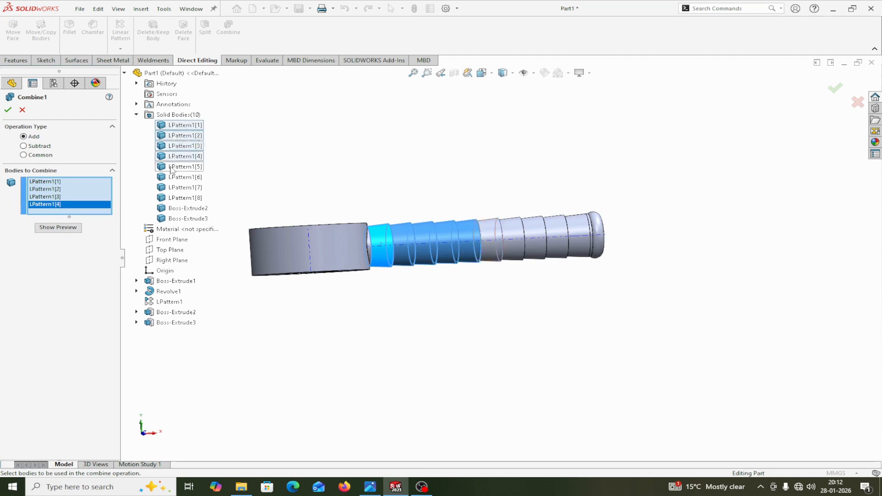
click(172, 166)
click(172, 177)
click(172, 187)
click(172, 198)
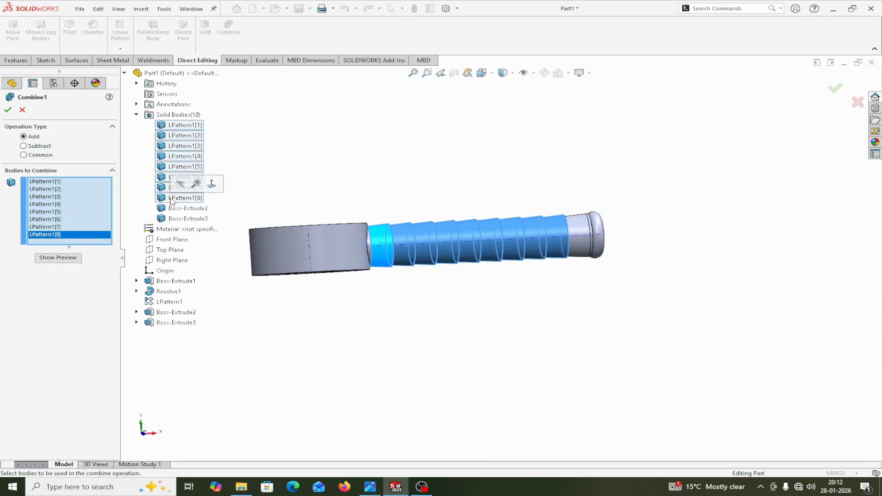
click(173, 208)
click(172, 218)
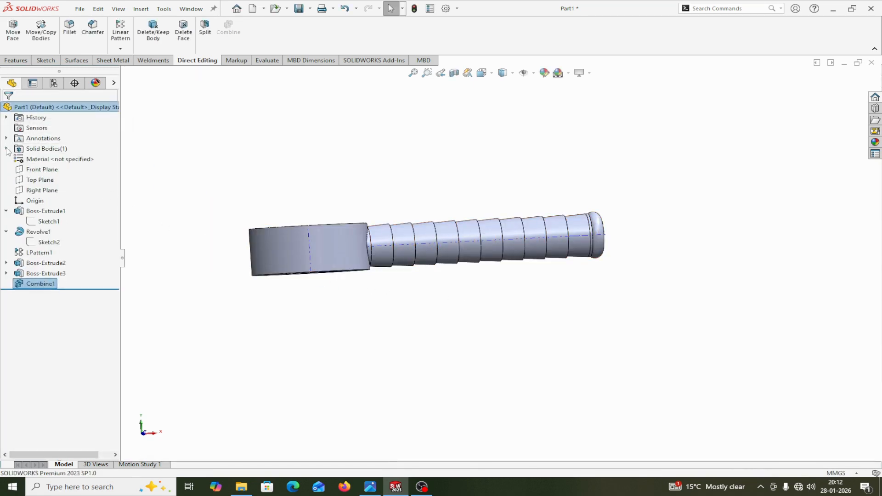
Check the solid bodies list and highlight the combined body in the model
click(53, 159)
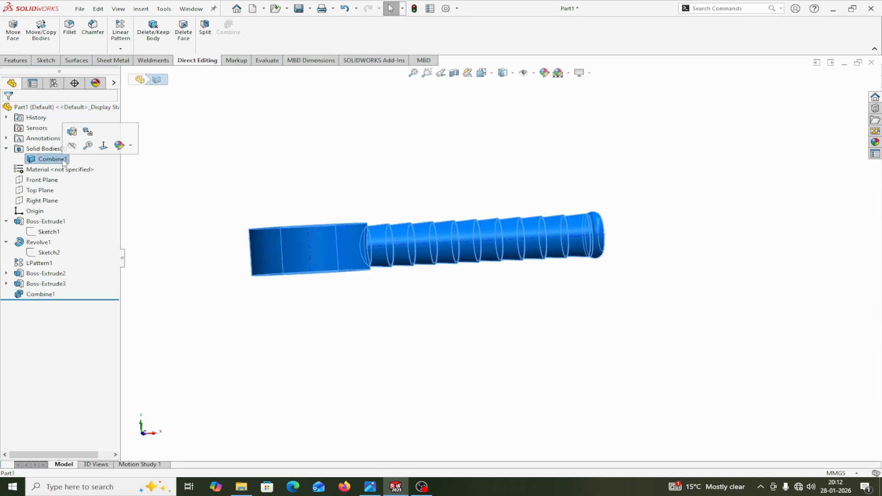
click(6, 148)
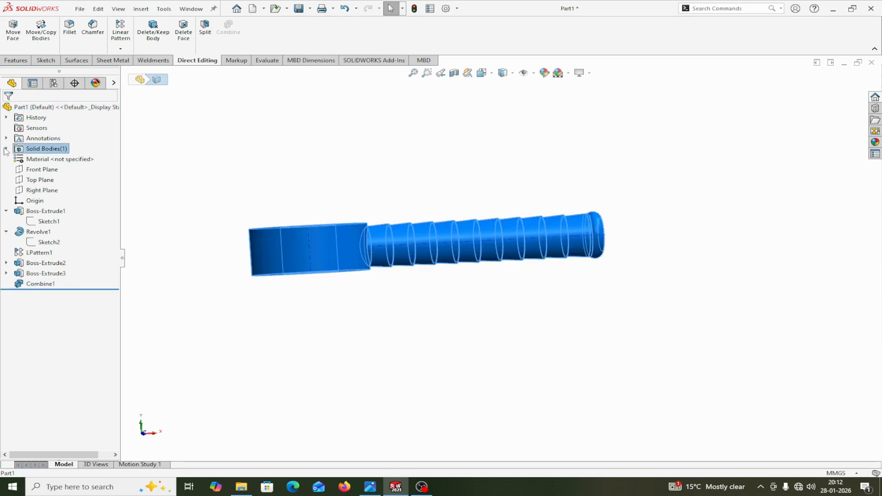
click(350, 320)
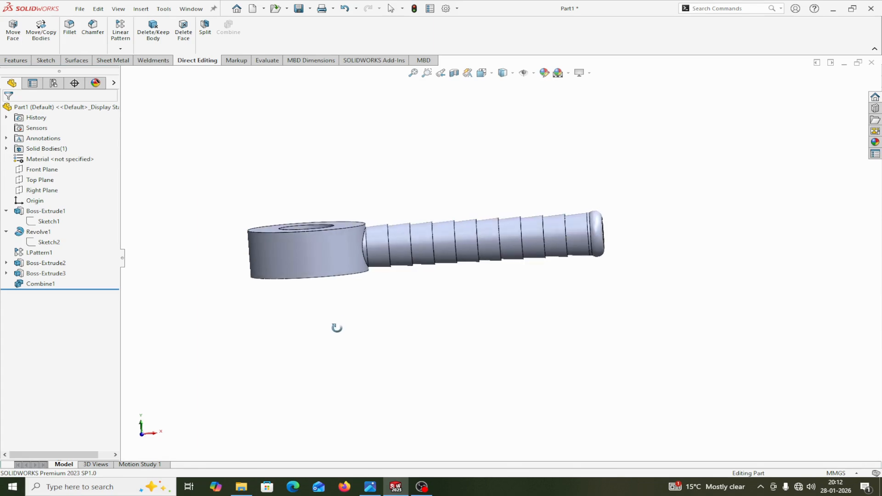
Switch to the reference drawing, examine the blade's views and section dimensions, and return to the SOLIDWORKS part
click(370, 487)
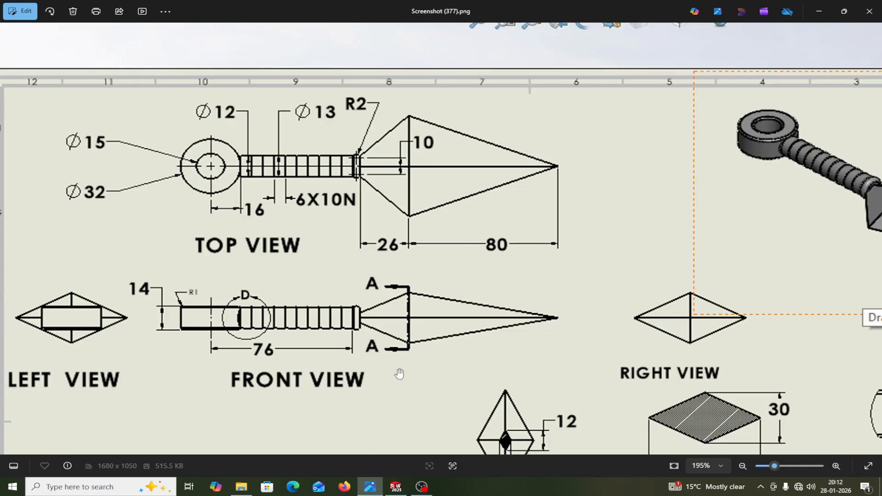
scroll(437, 394, down, 5)
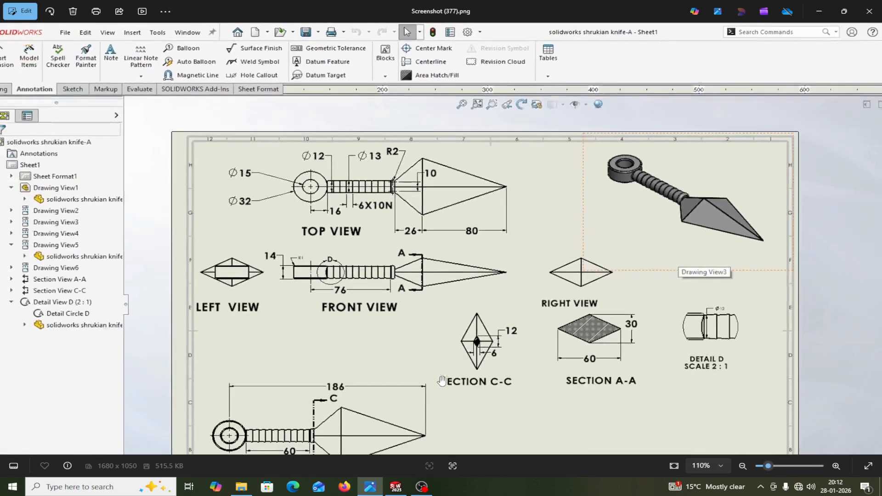
scroll(402, 279, down, 1)
scroll(407, 260, up, 2)
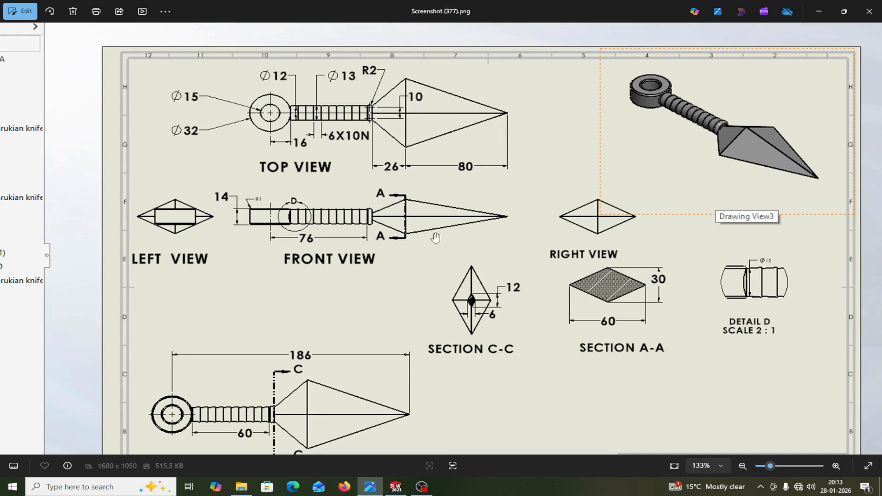
click(396, 487)
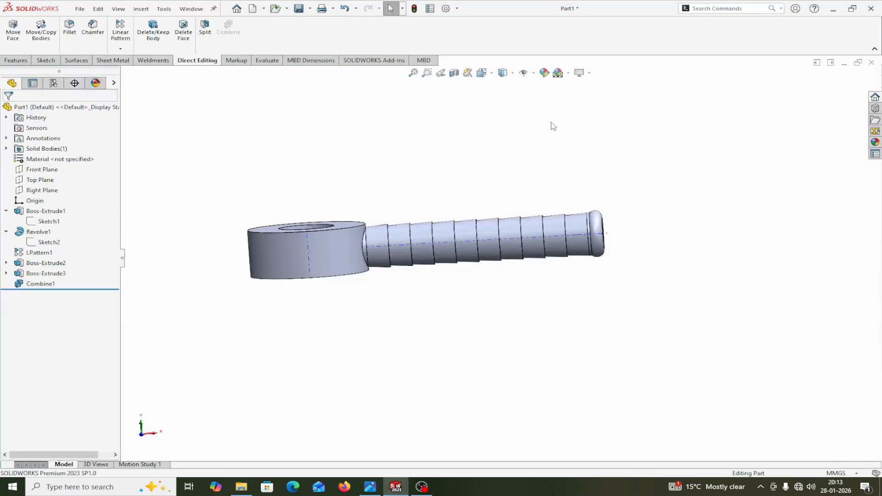
Hide the temporary axes and start a sketch on the collar's flat end face
click(532, 73)
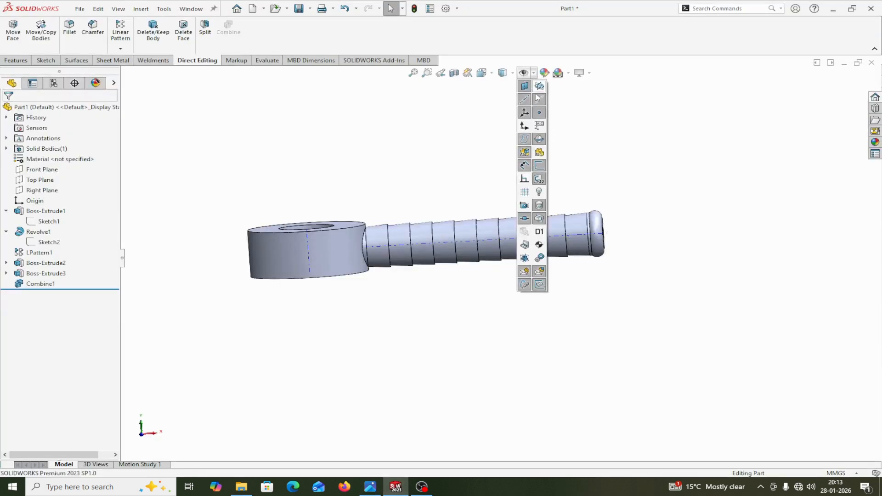
click(649, 193)
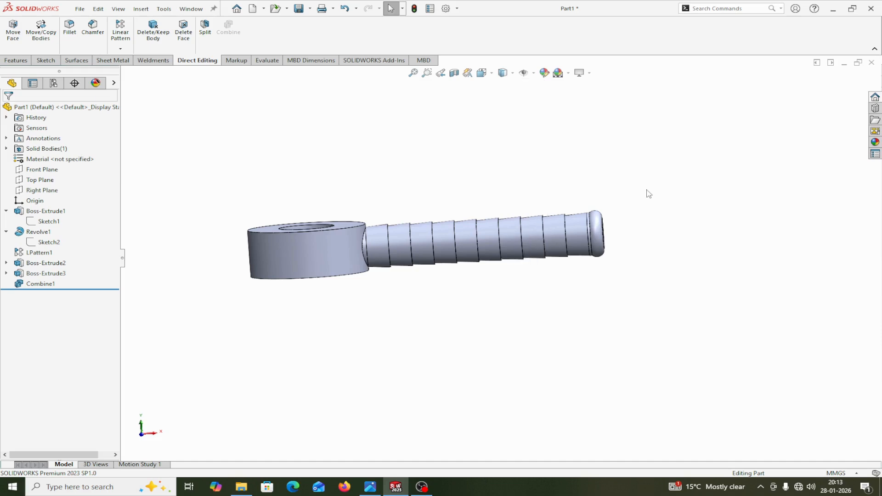
middle_drag(647, 192, 592, 239)
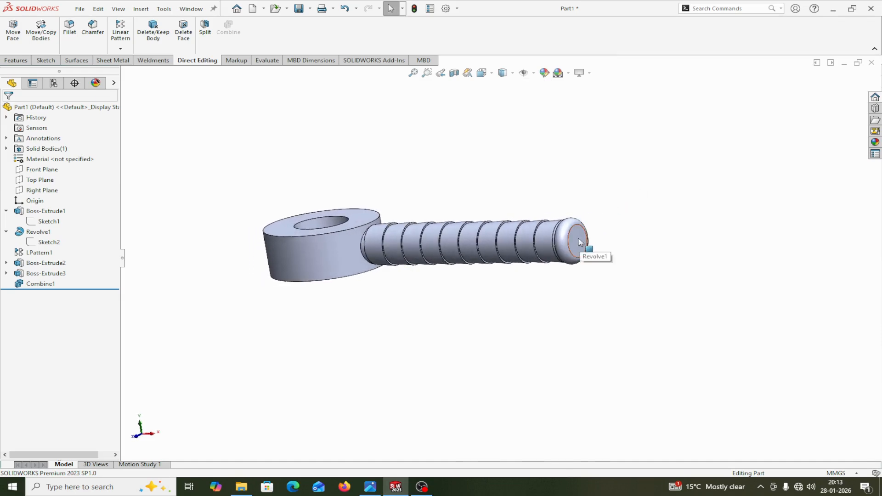
click(579, 242)
click(622, 214)
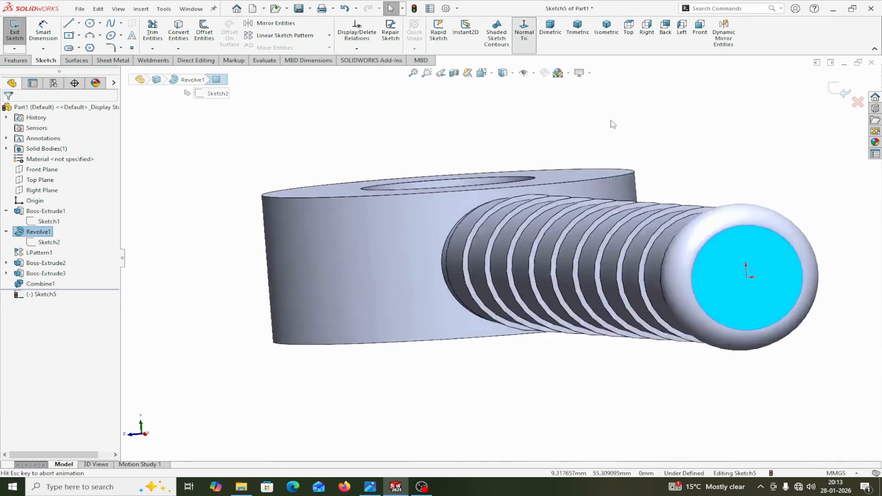
Sketch a center rectangle about 24 × 18 mm around the origin and make it construction geometry
click(80, 36)
click(88, 57)
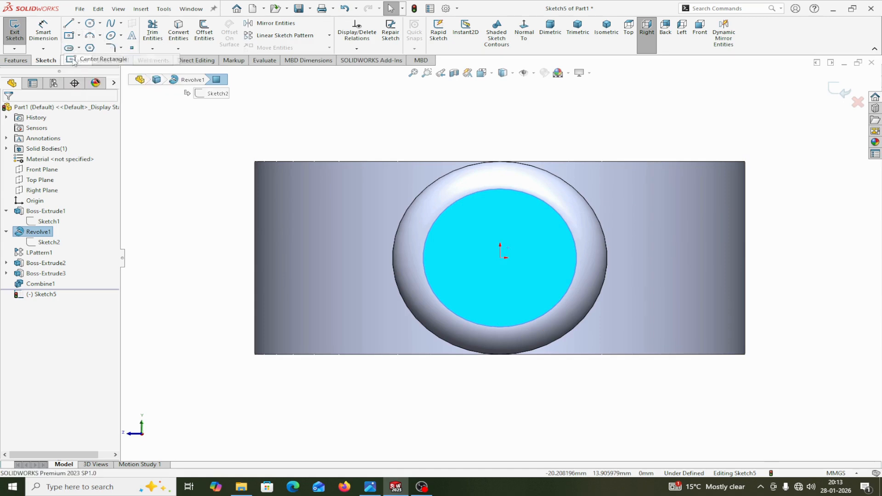
click(501, 258)
click(684, 133)
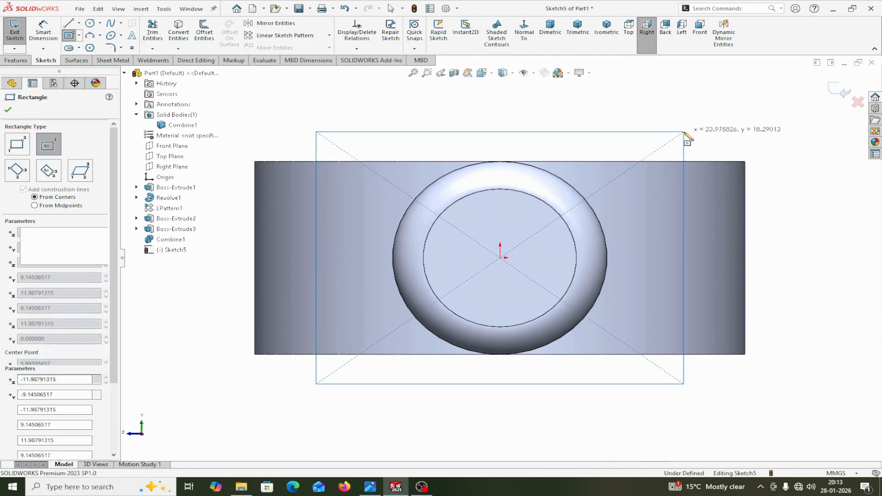
click(22, 353)
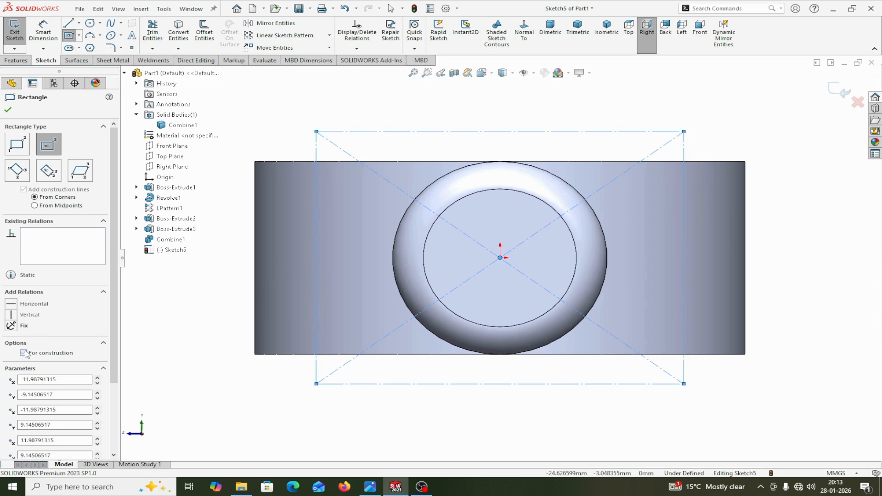
click(9, 111)
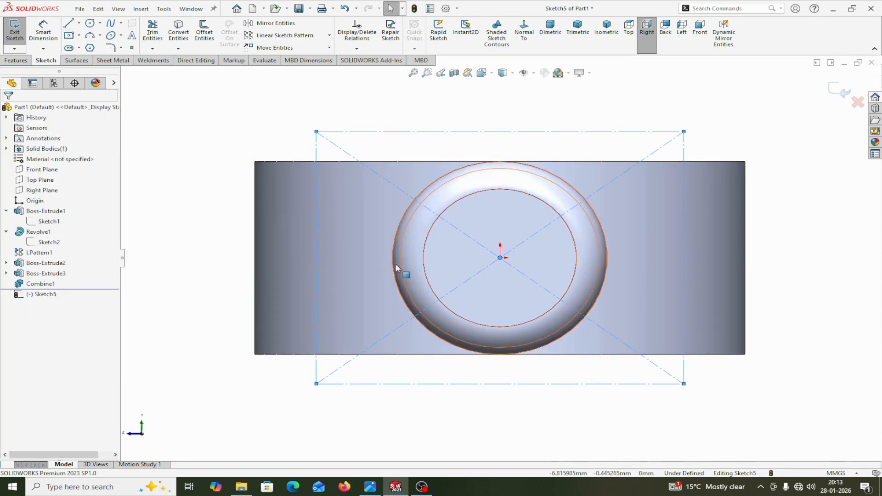
Sketch a four-line diamond joining the midpoints of the construction rectangle's sides
click(69, 24)
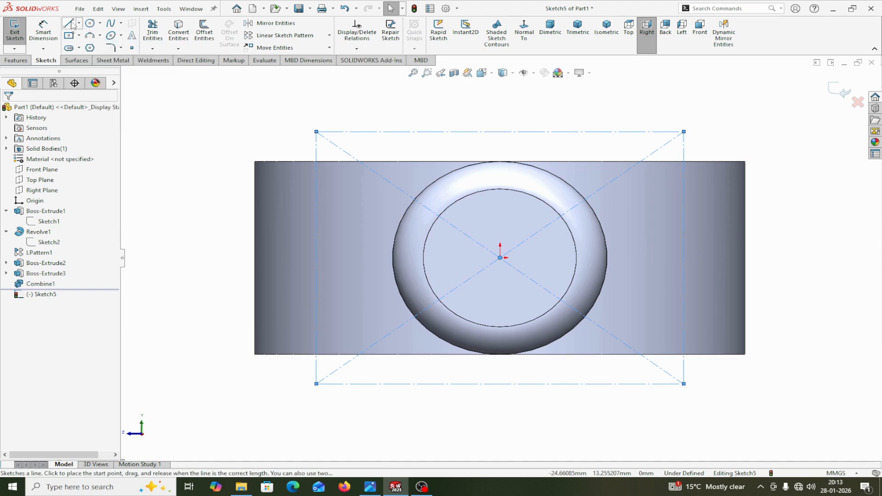
click(500, 132)
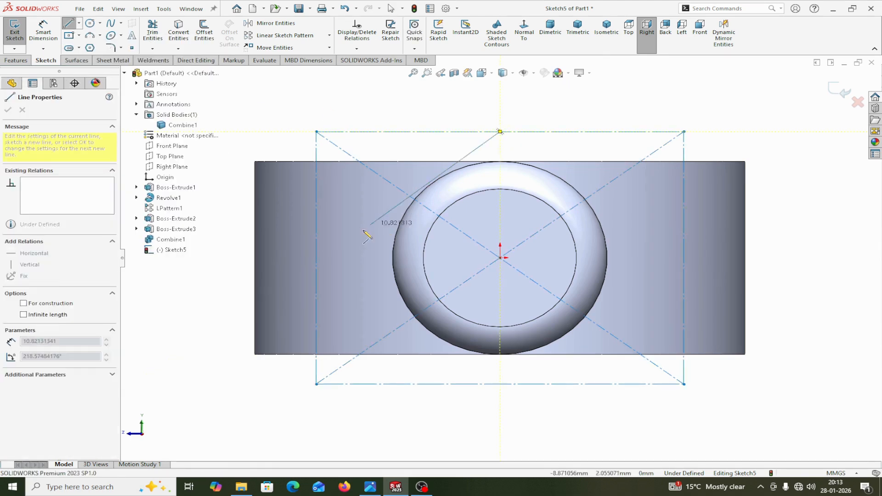
click(316, 258)
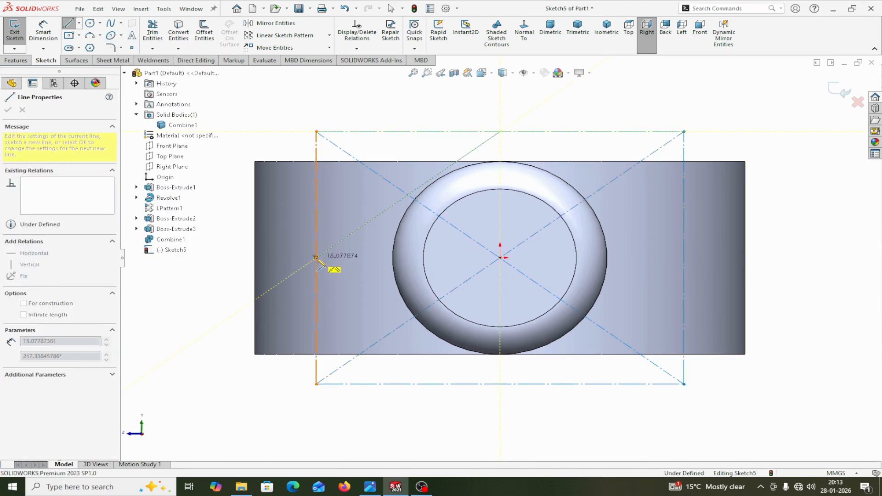
click(499, 384)
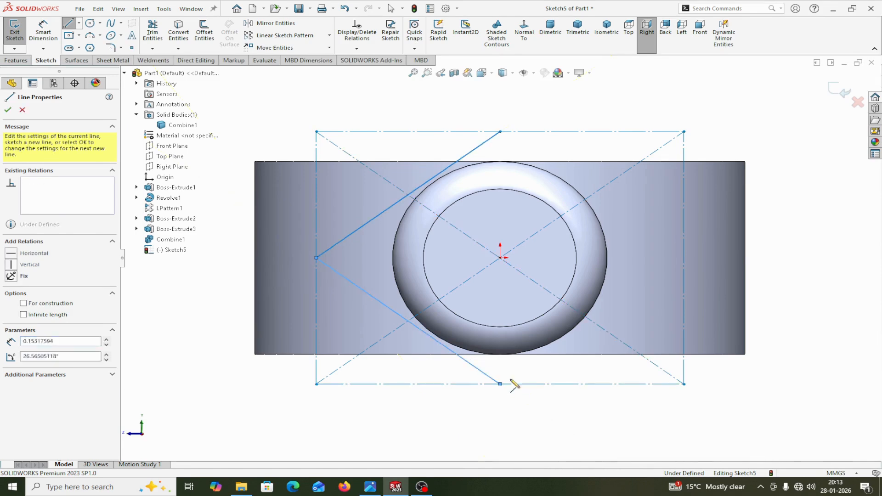
click(684, 258)
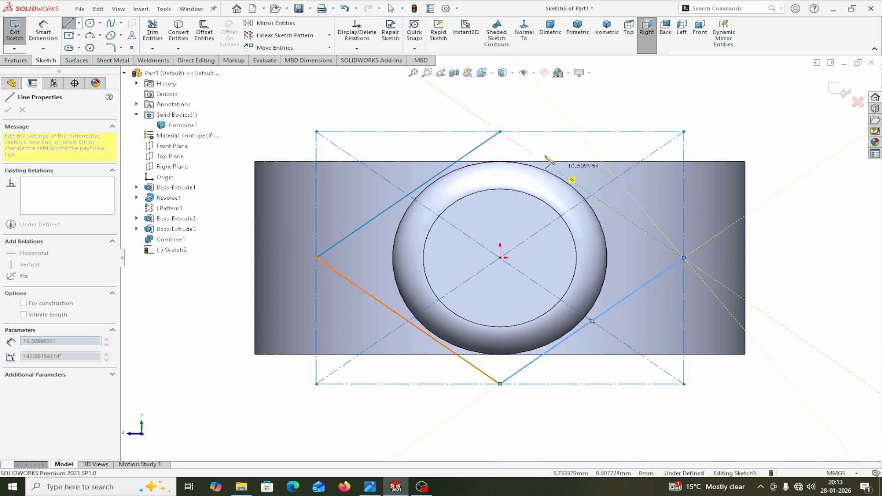
click(500, 132)
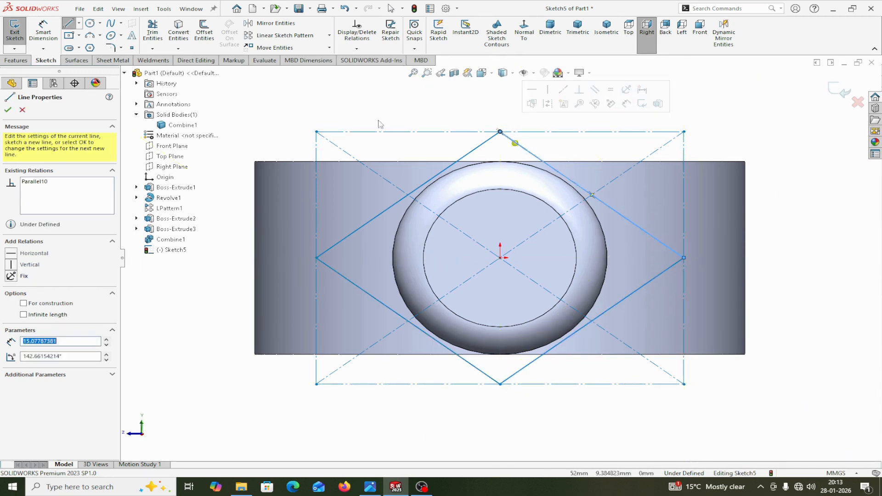
click(8, 110)
Dimension the construction rectangle around the diamond to a height of 6 mm
click(43, 30)
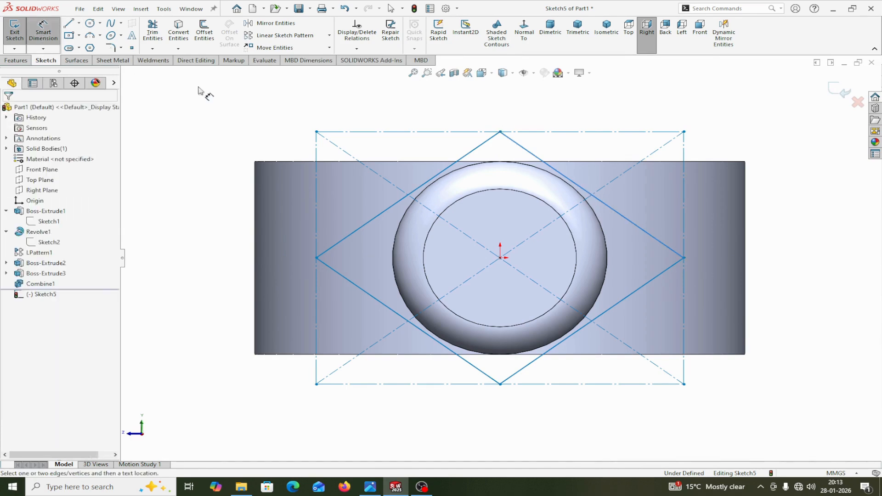
click(685, 371)
click(791, 329)
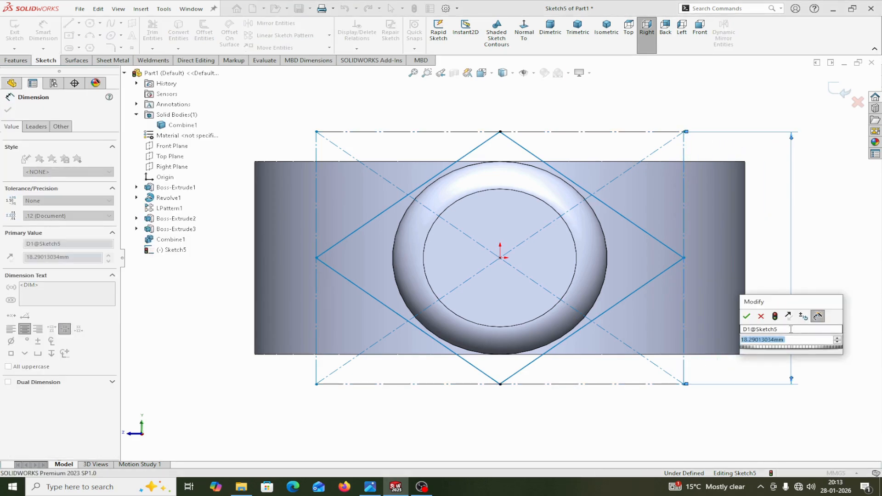
text(6)
click(747, 316)
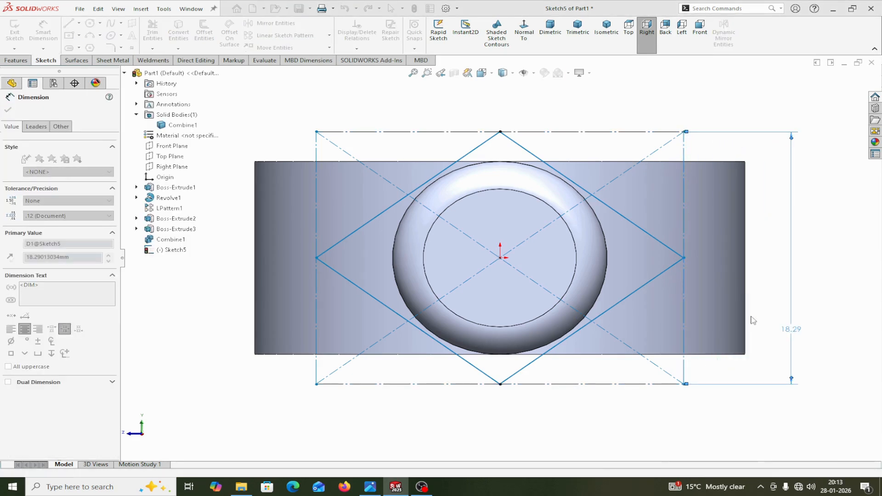
Dimension the construction rectangle around the diamond to a width of 12 mm and exit the sketch
click(600, 300)
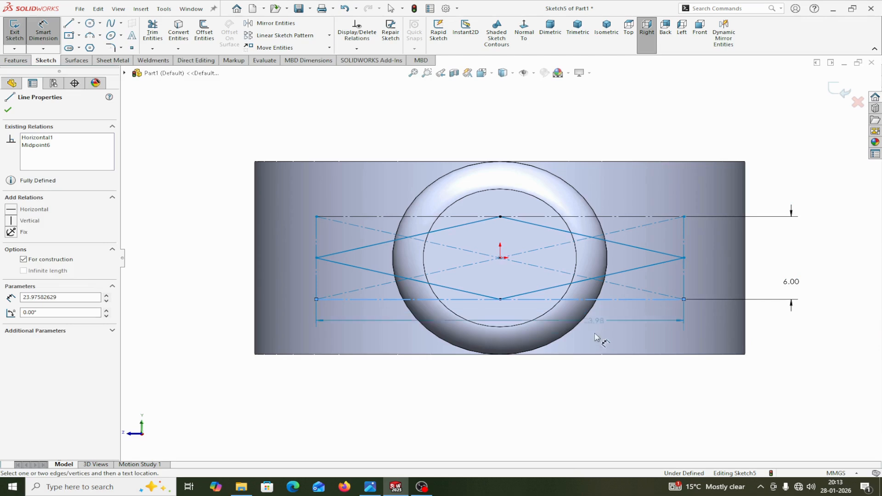
click(581, 401)
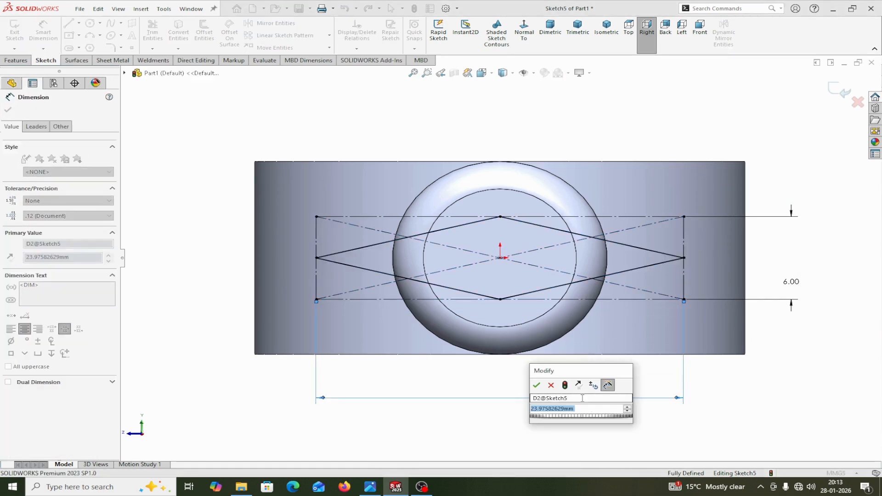
text(12)
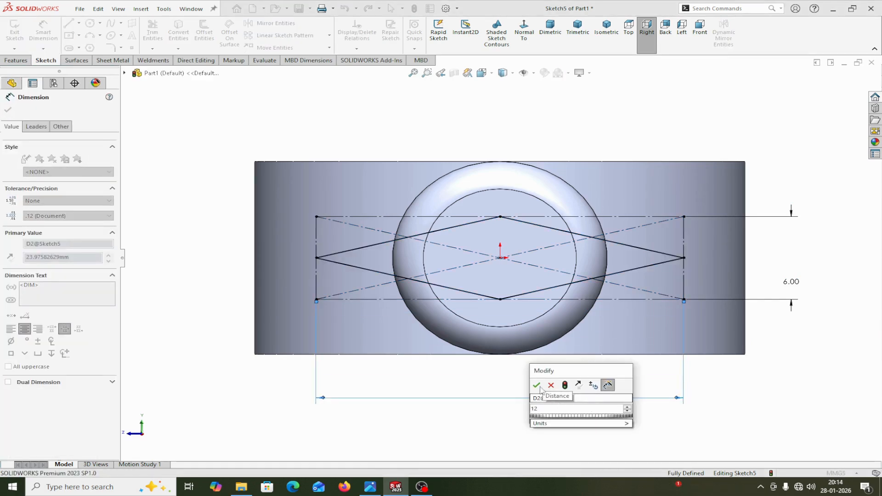
click(536, 385)
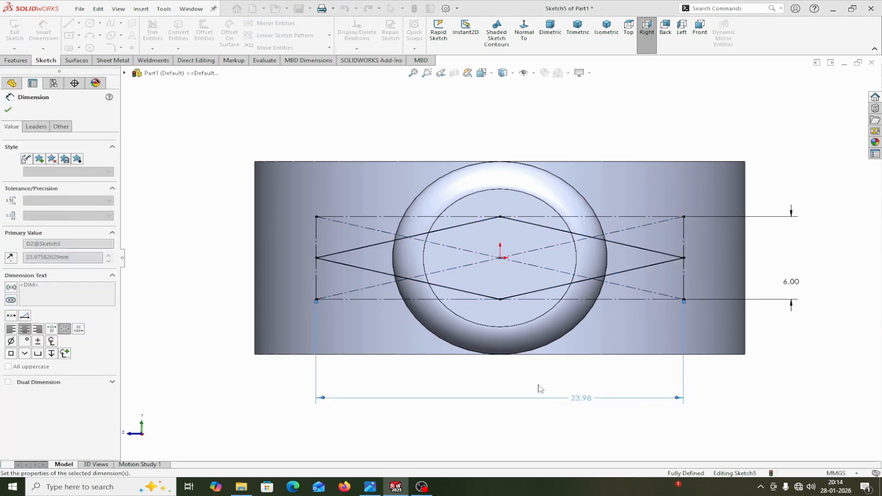
click(8, 111)
scroll(184, 141, down, 4)
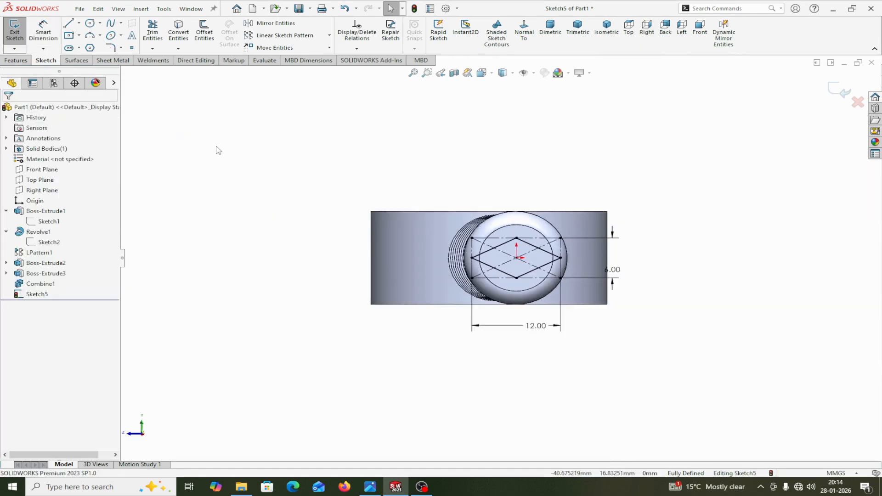
middle_drag(216, 147, 257, 176)
scroll(257, 176, up, 2)
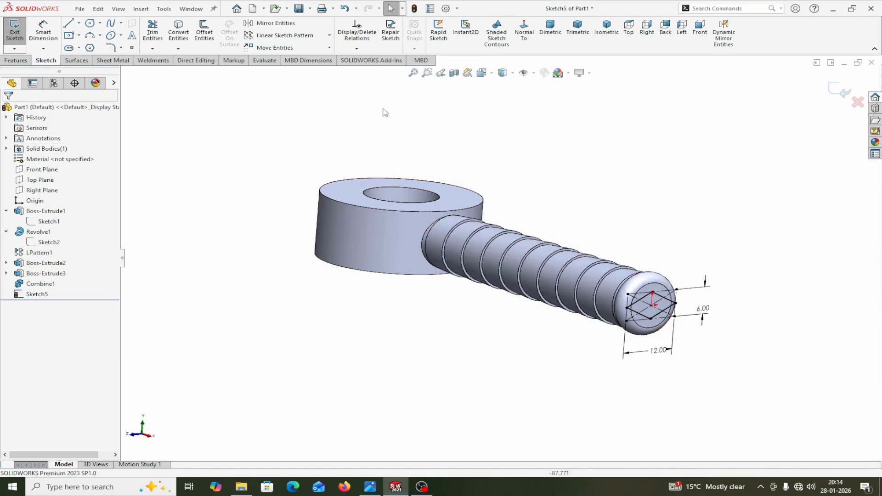
click(837, 90)
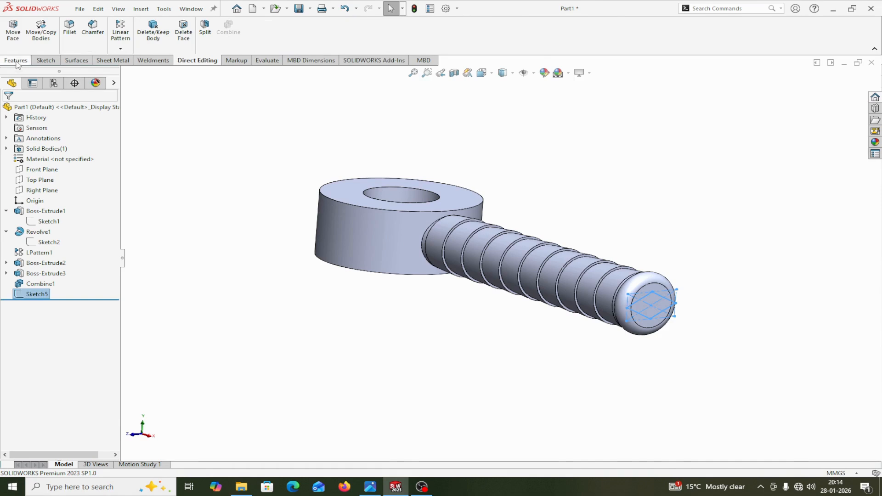
Create a reference plane offset 26 mm outward from the collar's flat end face
click(420, 48)
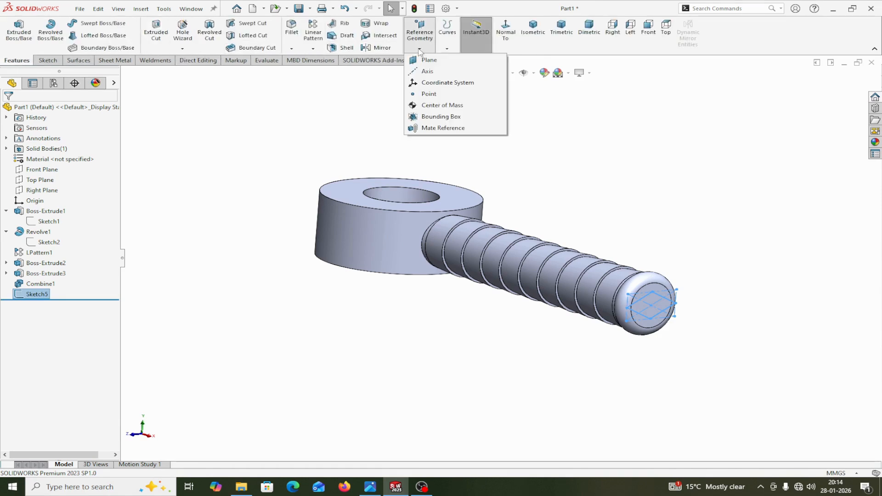
click(431, 60)
scroll(691, 294, up, 3)
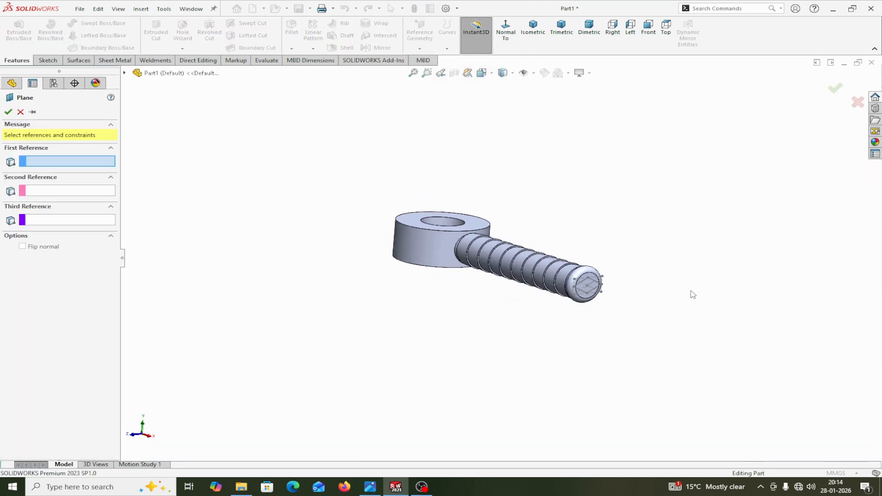
middle_drag(692, 294, 666, 306)
scroll(604, 307, down, 5)
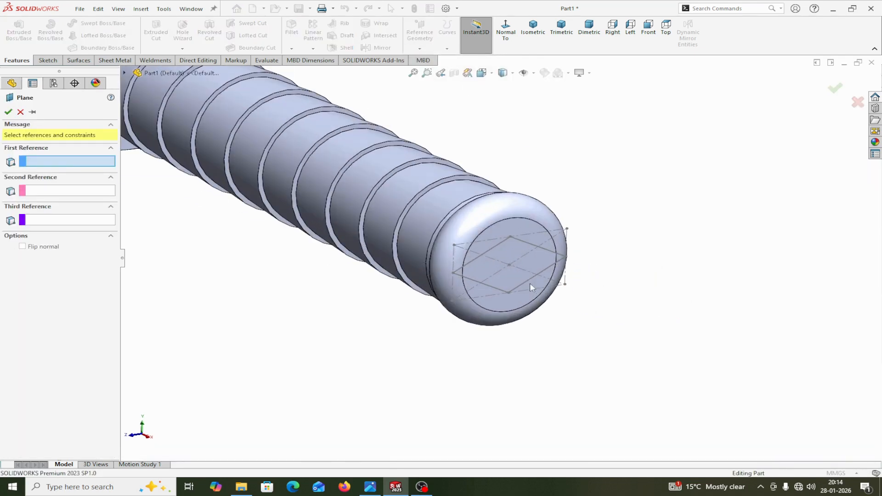
click(520, 228)
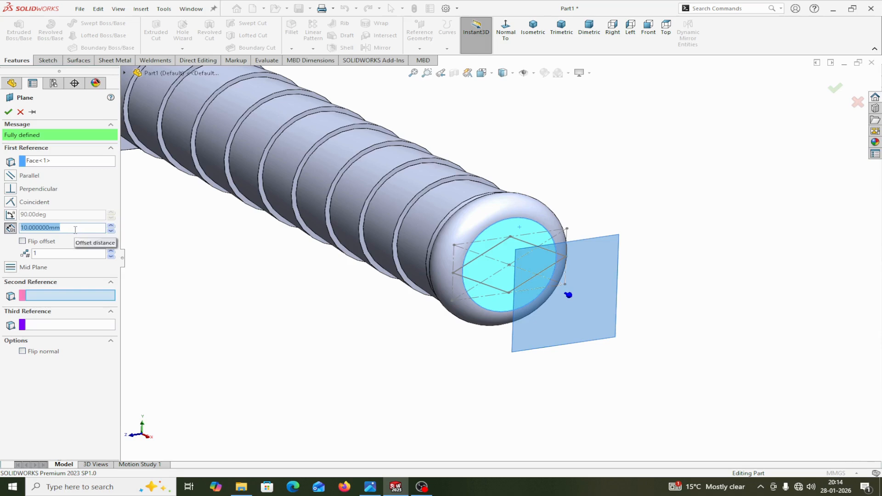
text(26)
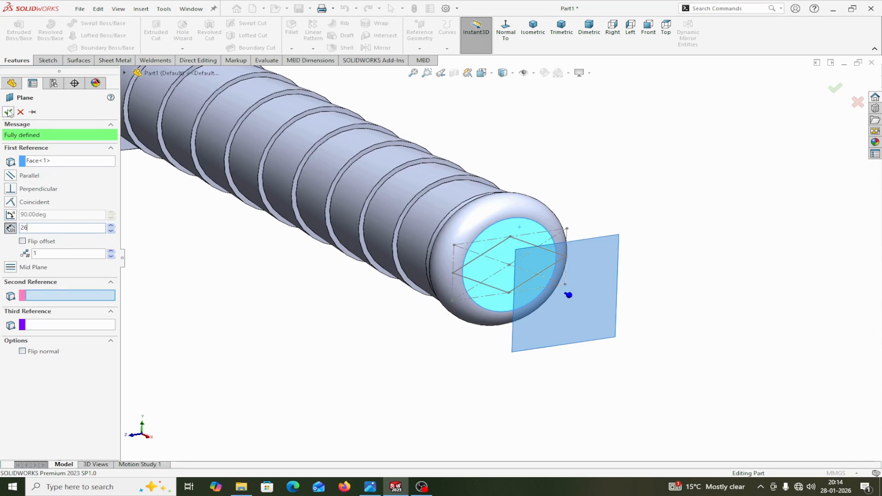
click(8, 112)
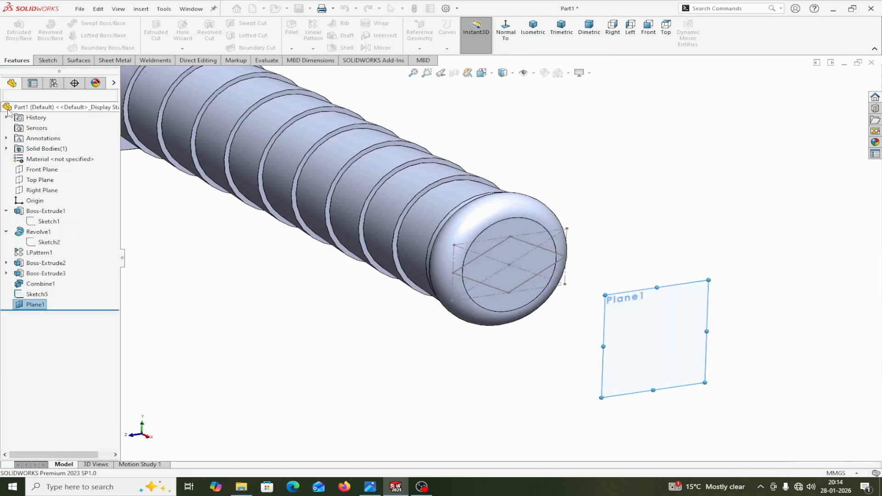
Start a sketch on the new offset plane and draw a construction center rectangle about 28 × 20 mm around the origin
click(19, 305)
click(26, 294)
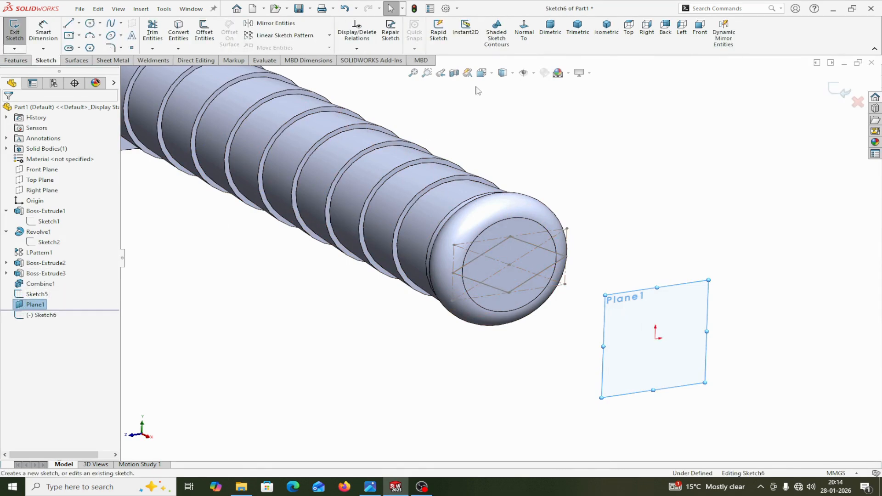
click(523, 32)
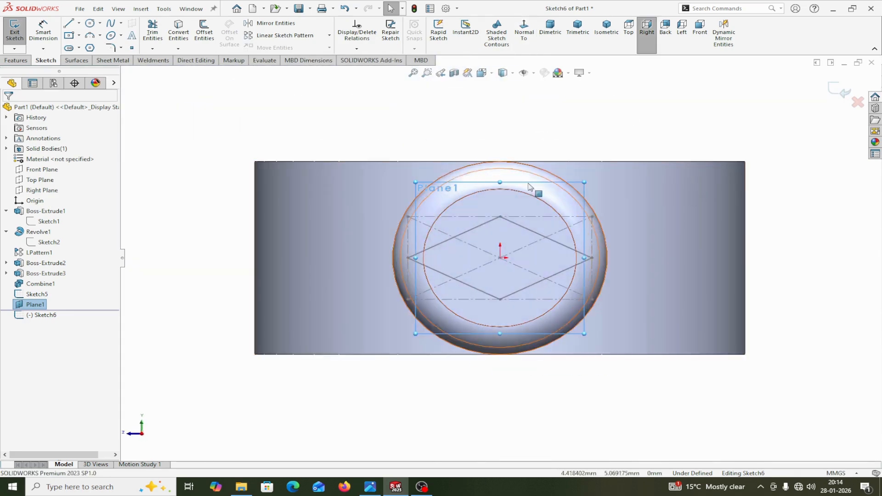
click(70, 36)
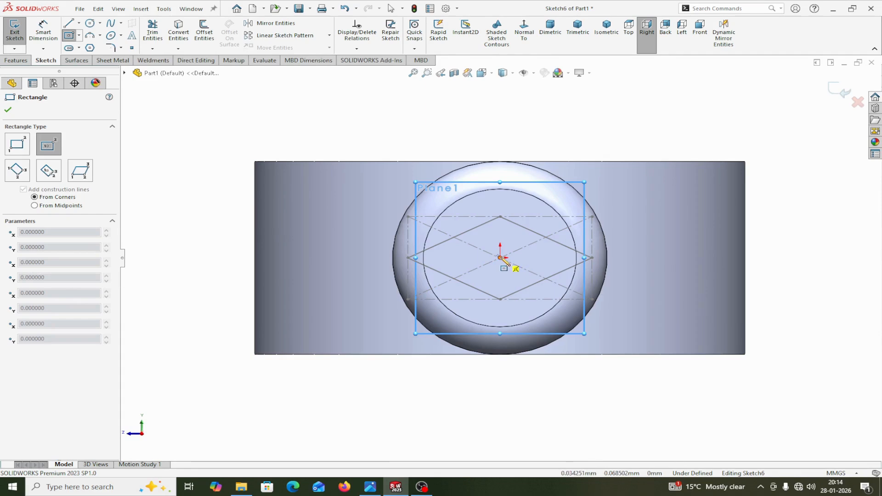
click(500, 258)
click(715, 119)
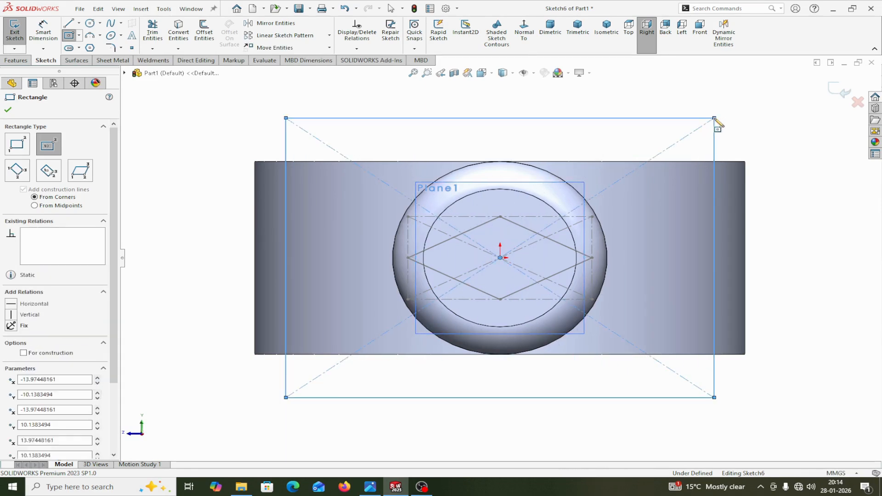
click(23, 353)
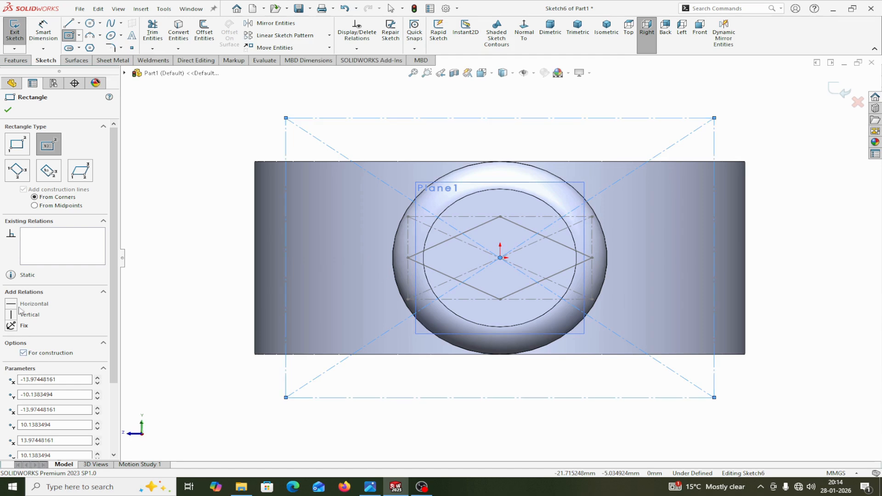
click(8, 109)
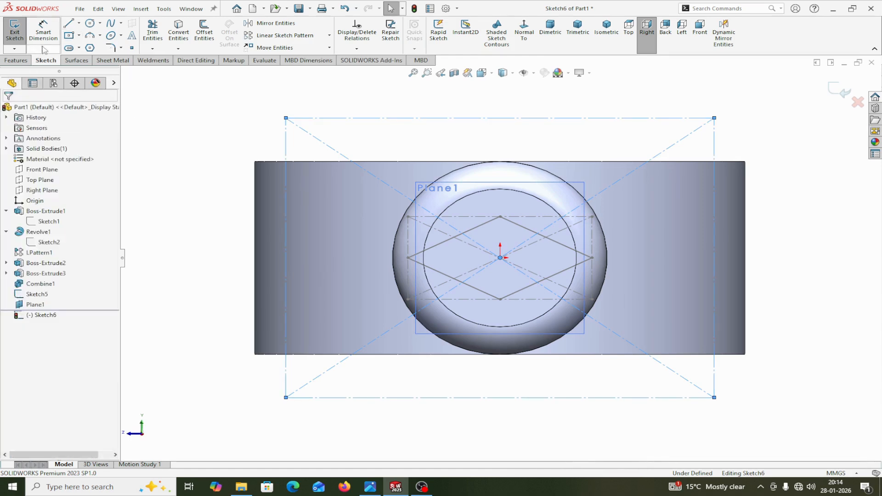
Dimension the offset plane's construction rectangle to a height of 30 mm
click(44, 30)
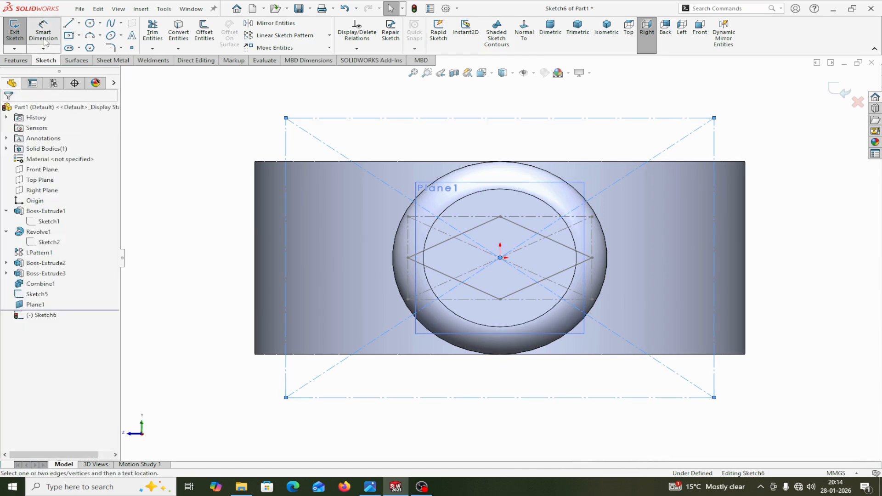
click(715, 381)
click(788, 370)
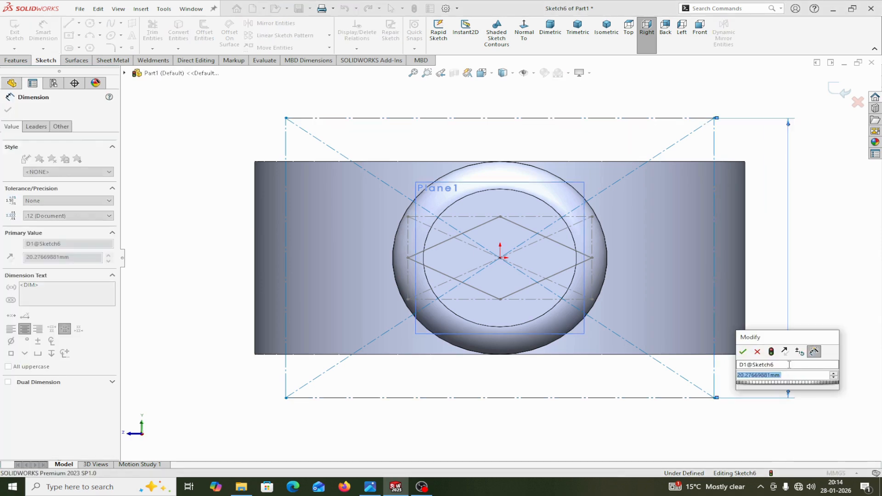
text(30)
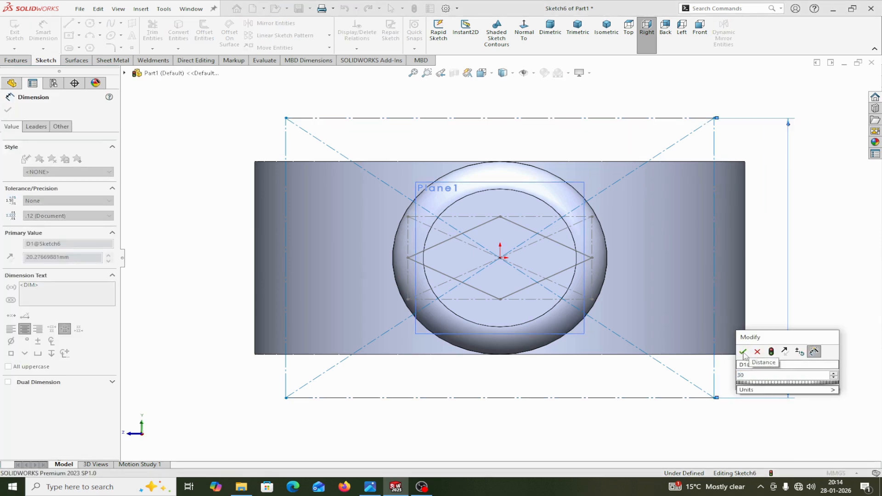
click(744, 352)
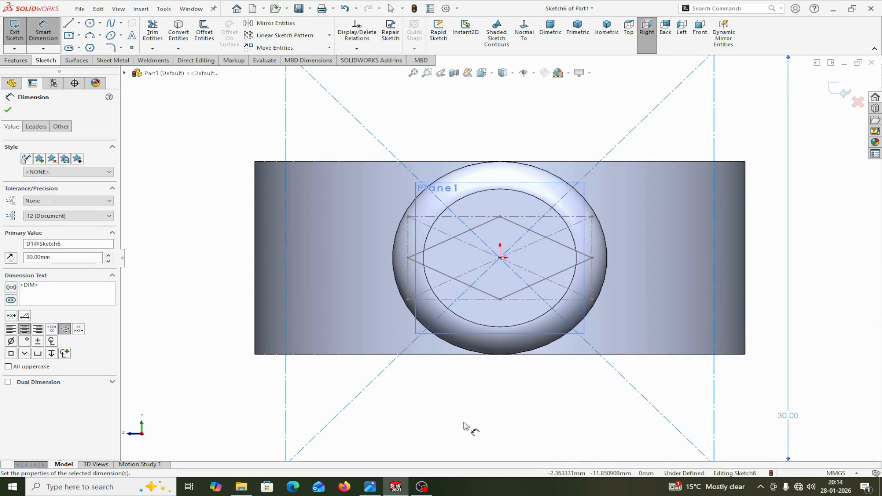
Dimension the offset plane's construction rectangle to a width of 60 mm
scroll(464, 423, up, 3)
click(470, 379)
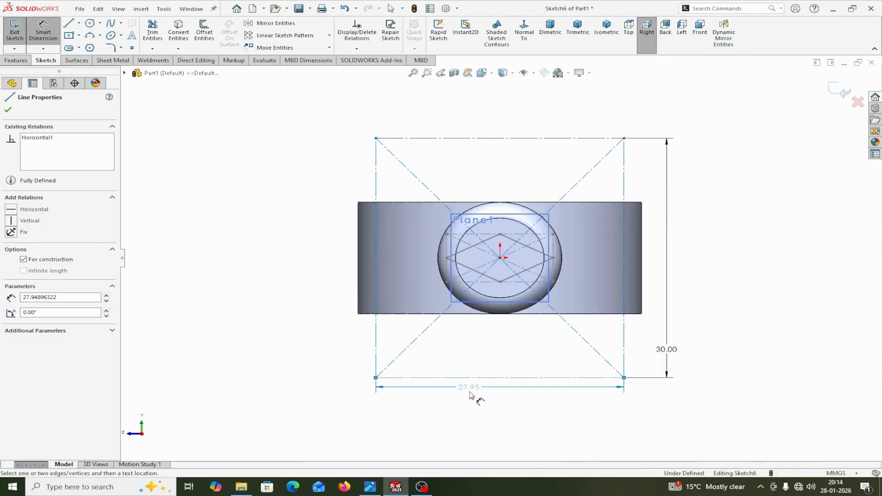
click(470, 412)
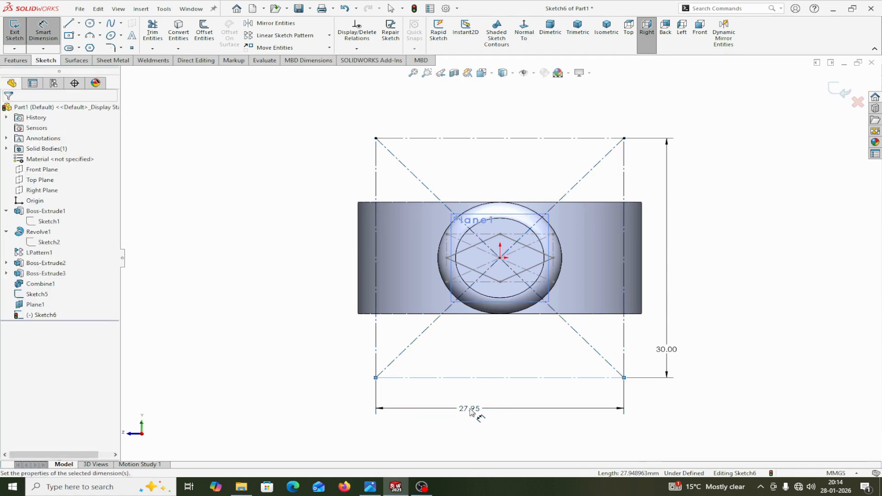
text(60)
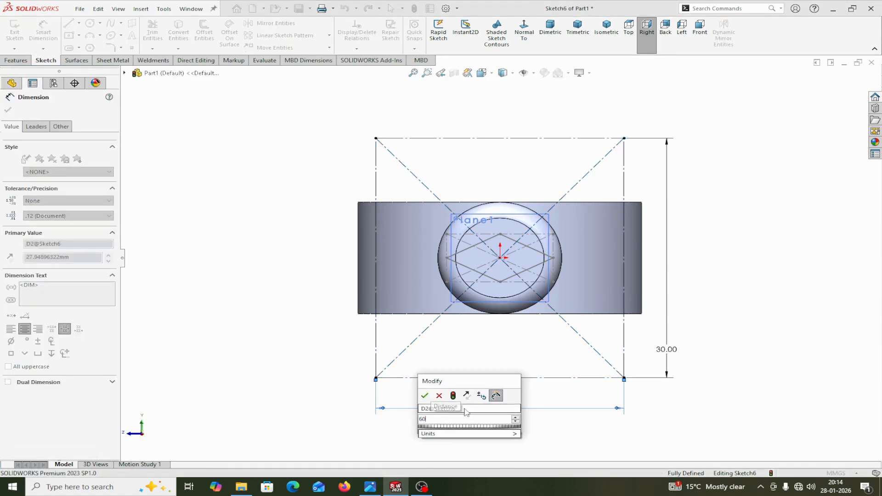
click(426, 398)
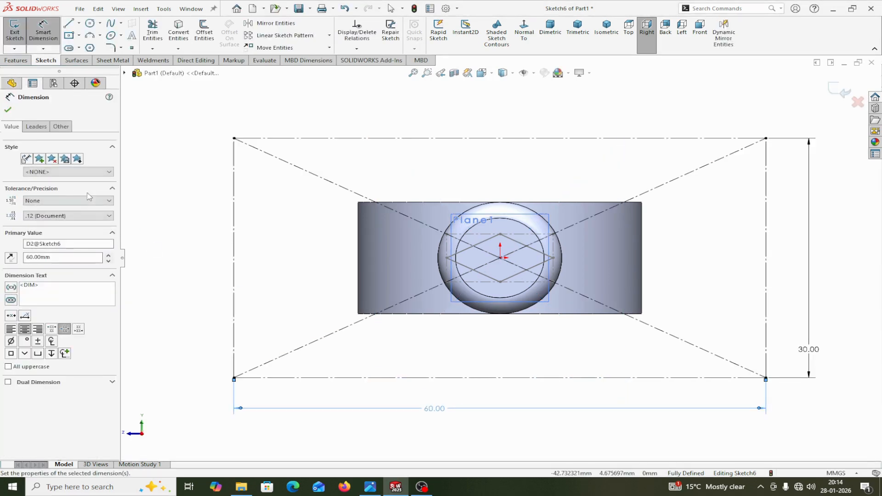
click(8, 111)
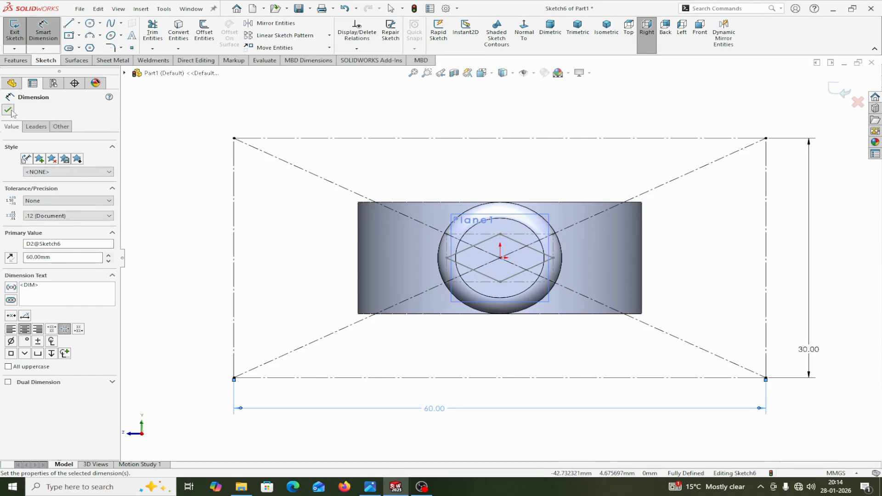
Draw a closed four-line diamond connecting the midpoints of the 60 × 30 mm construction rectangle's sides
click(70, 24)
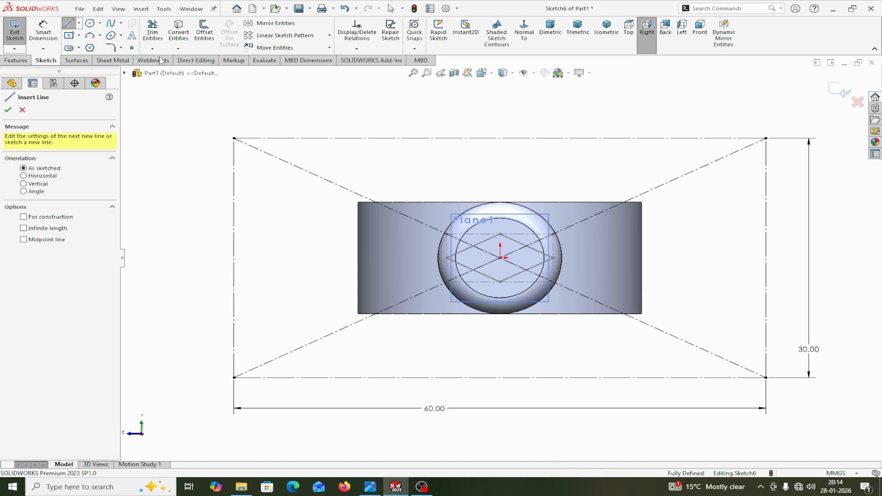
click(499, 138)
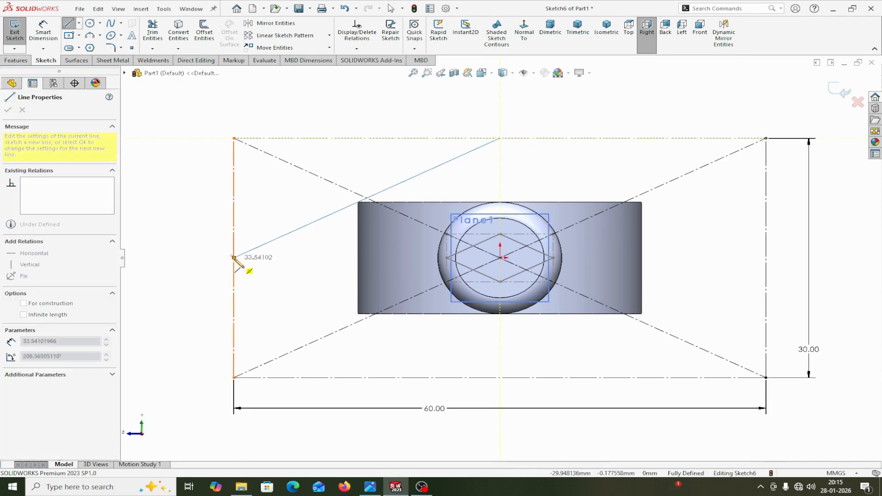
click(234, 258)
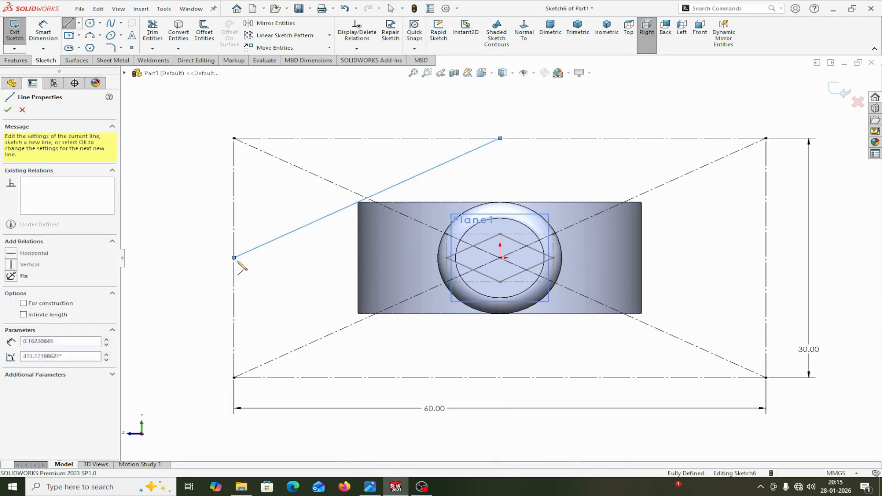
click(500, 378)
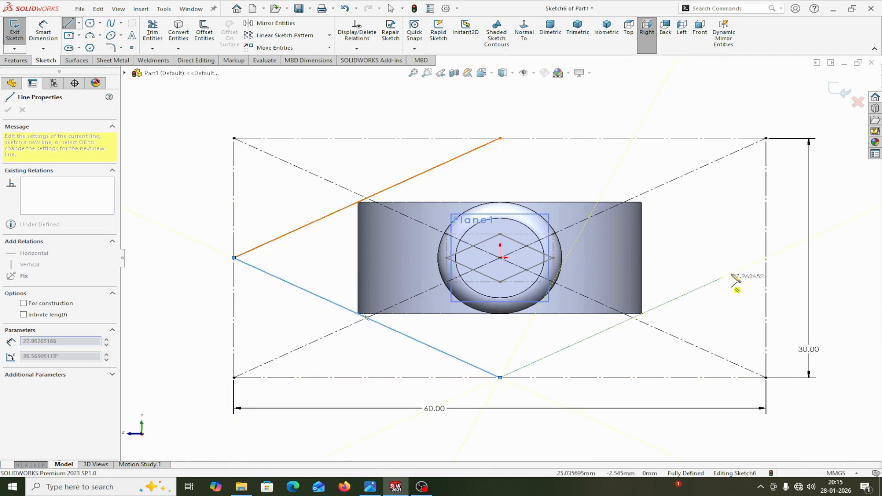
click(766, 257)
click(500, 139)
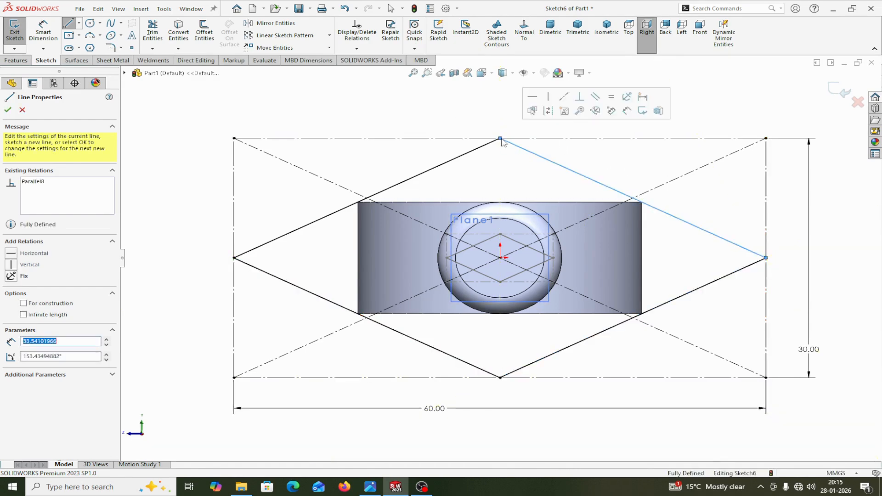
click(8, 110)
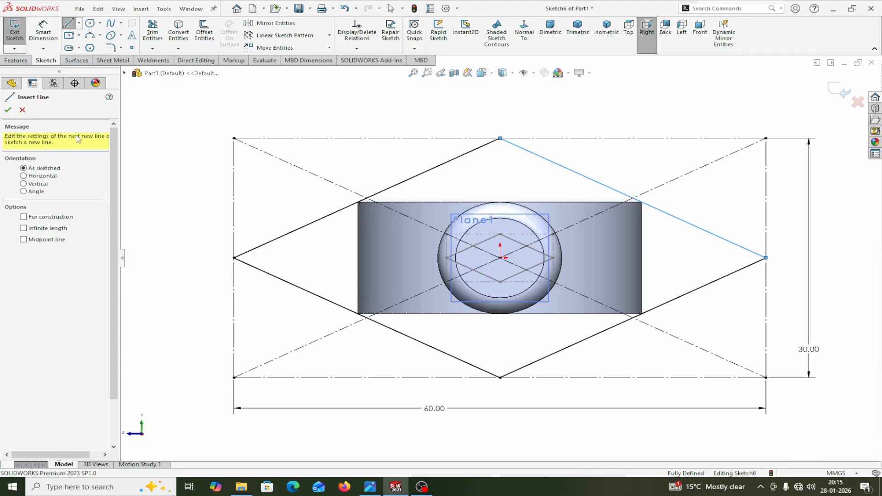
click(9, 111)
Exit the larger diamond's sketch and start a Lofted Boss/Base feature
scroll(159, 163, up, 3)
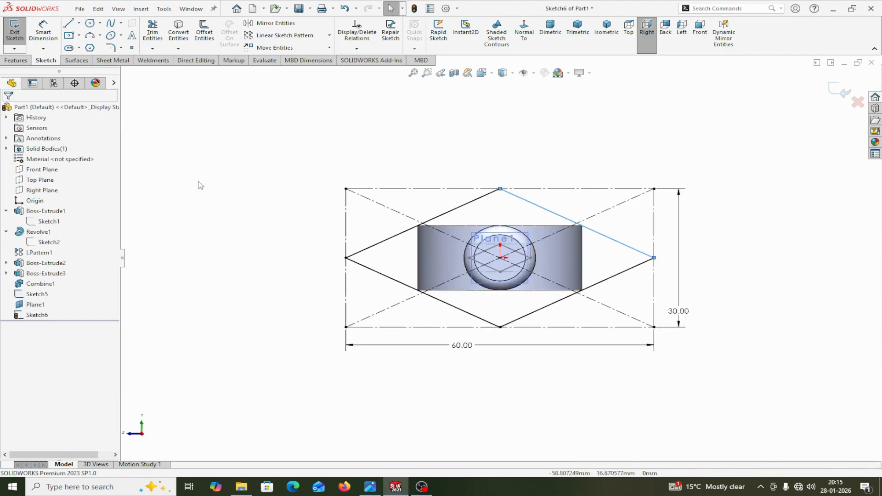
middle_drag(199, 185, 236, 212)
scroll(234, 212, up, 2)
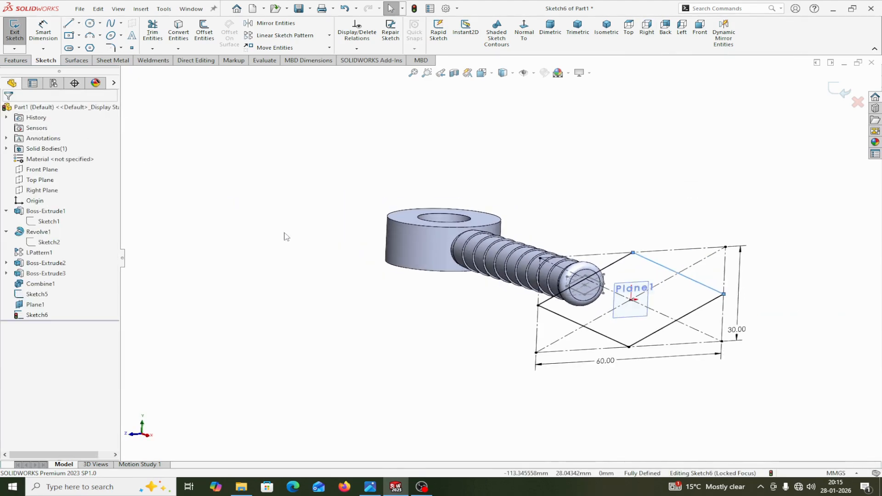
middle_drag(285, 237, 285, 265)
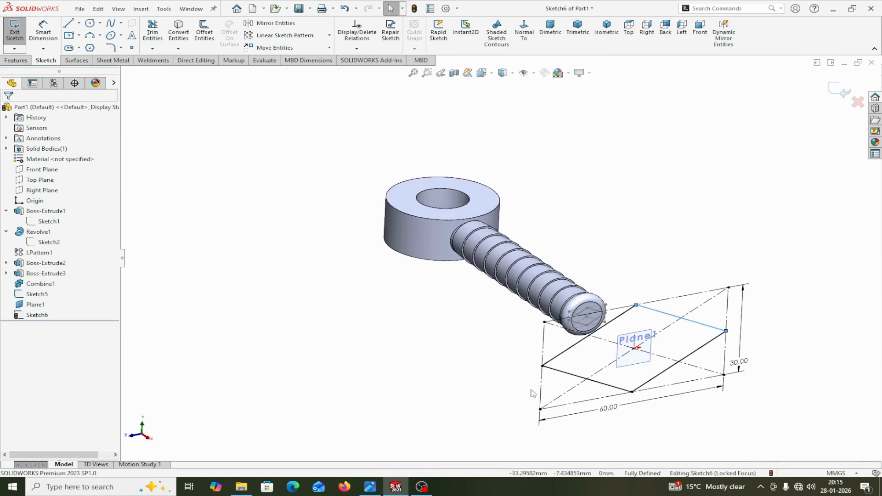
click(22, 63)
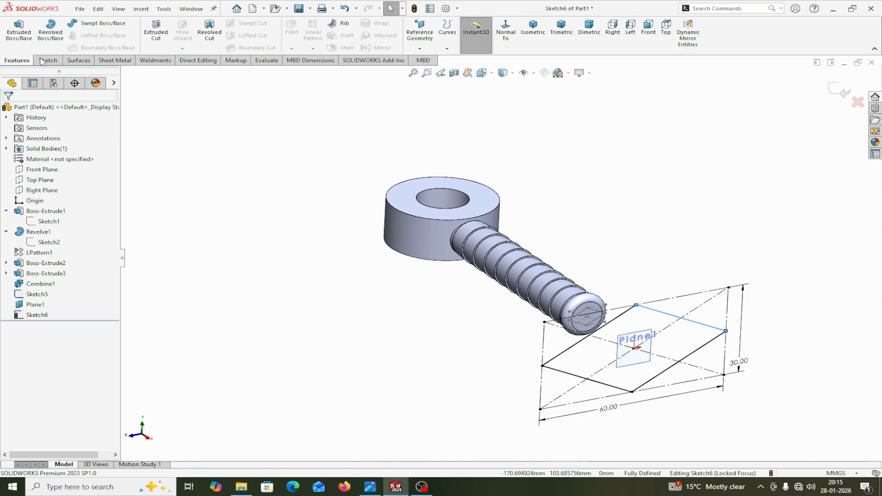
click(836, 90)
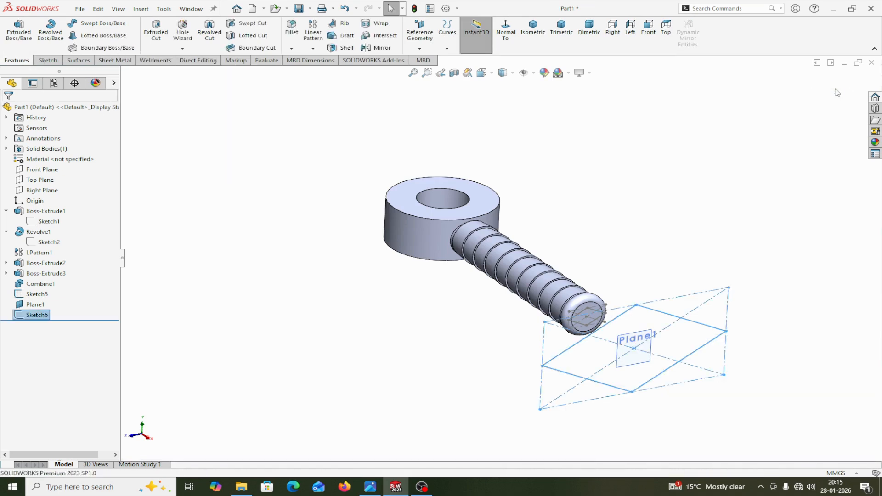
click(97, 36)
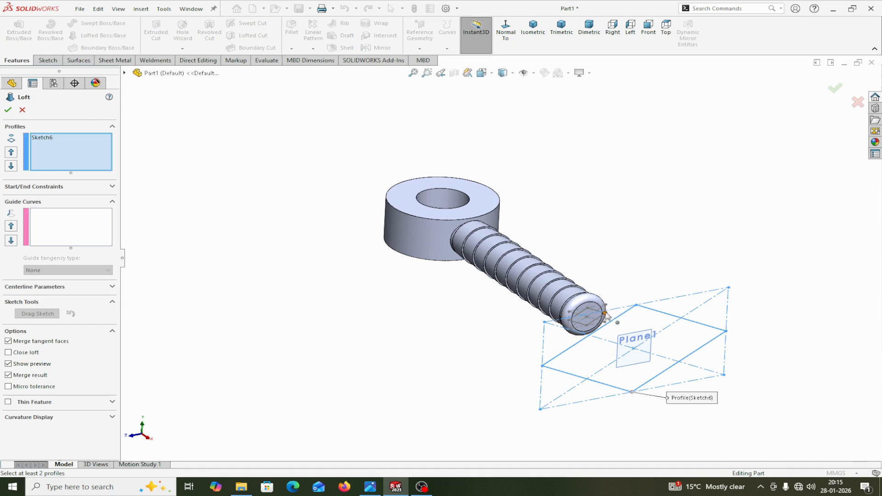
click(588, 311)
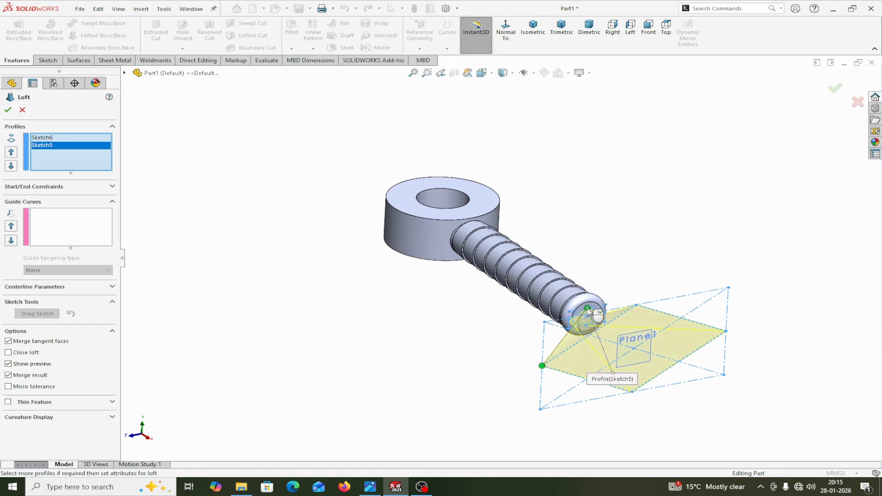
middle_drag(662, 253, 701, 255)
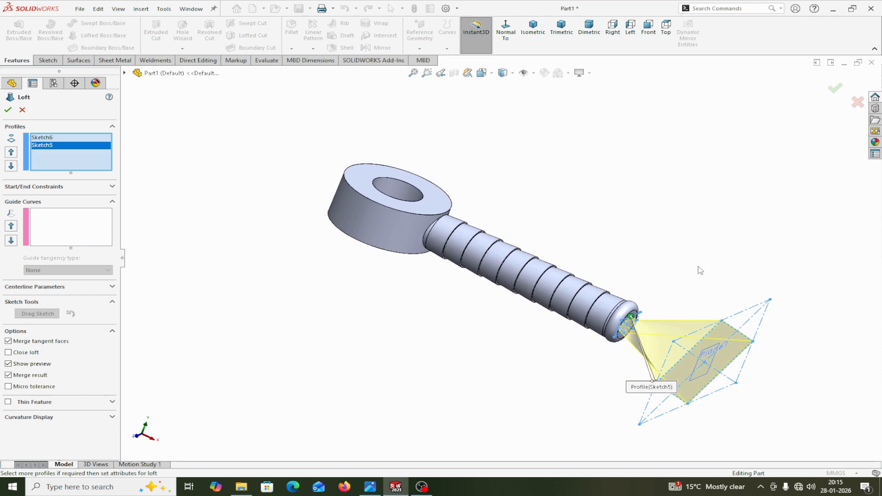
scroll(700, 271, up, 2)
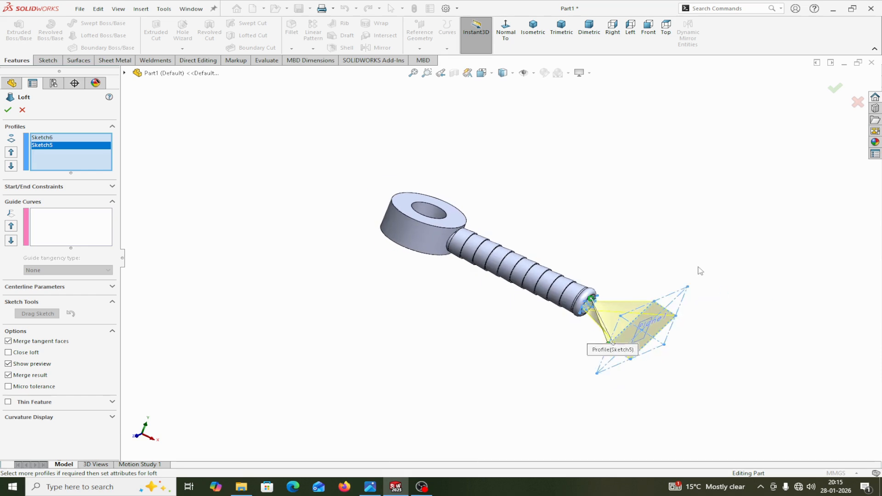
click(655, 306)
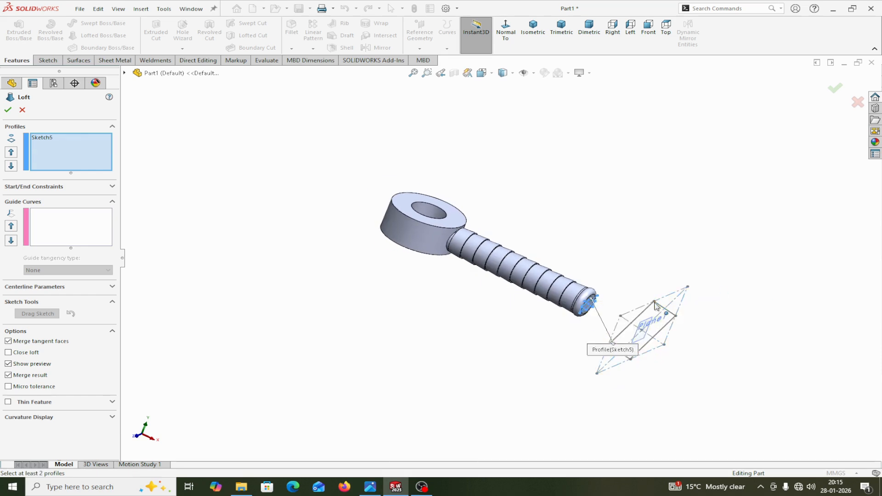
right_click(71, 142)
click(83, 144)
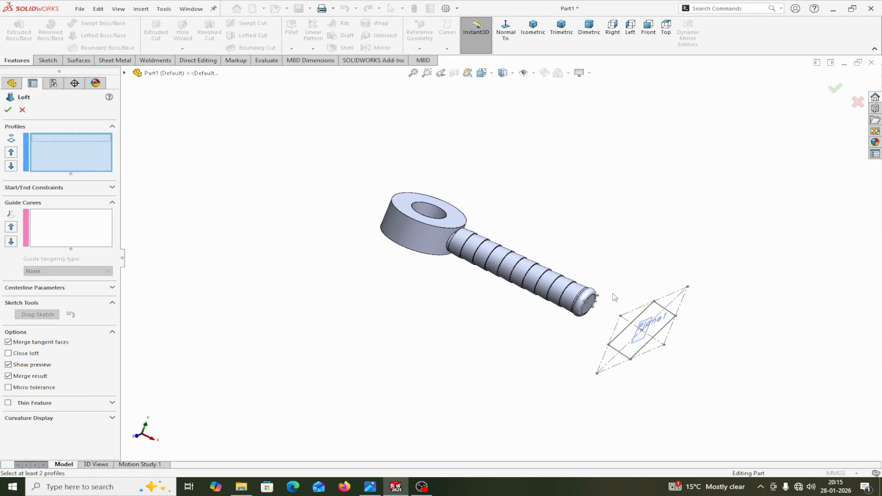
Loft a solid from the small diamond on the collar to the larger diamond, picking both profiles at their matching upper corners
scroll(575, 299, down, 4)
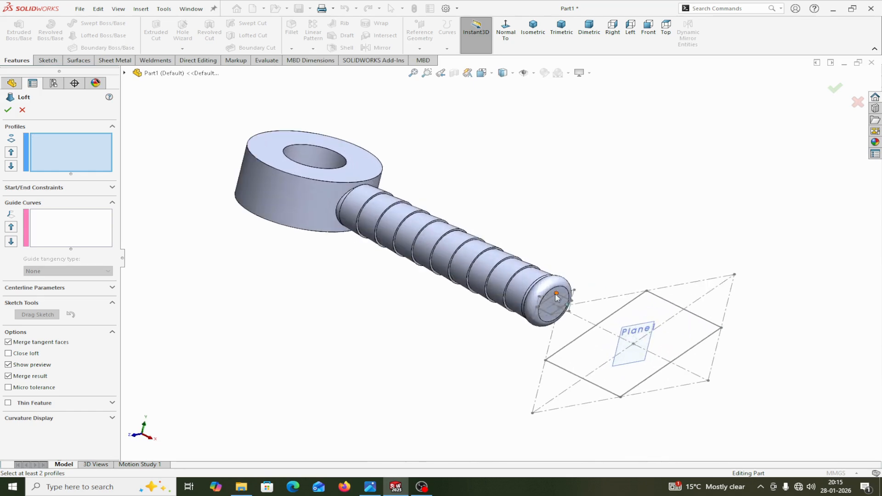
click(556, 294)
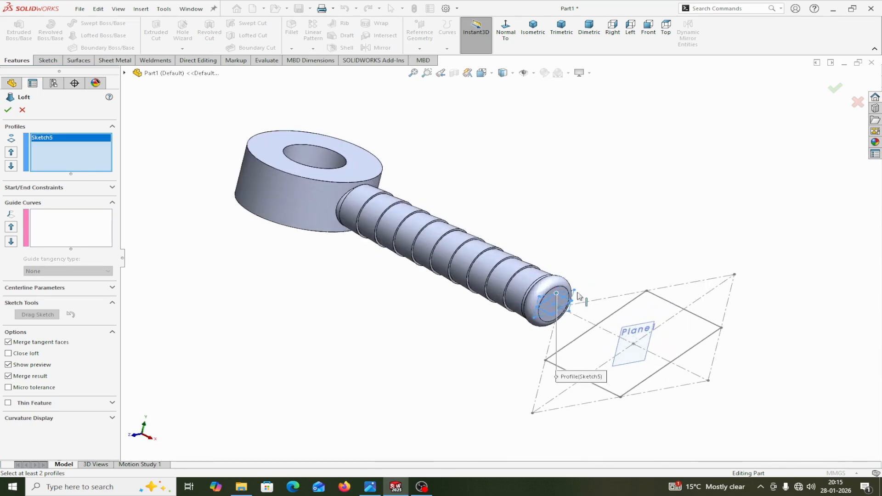
click(647, 292)
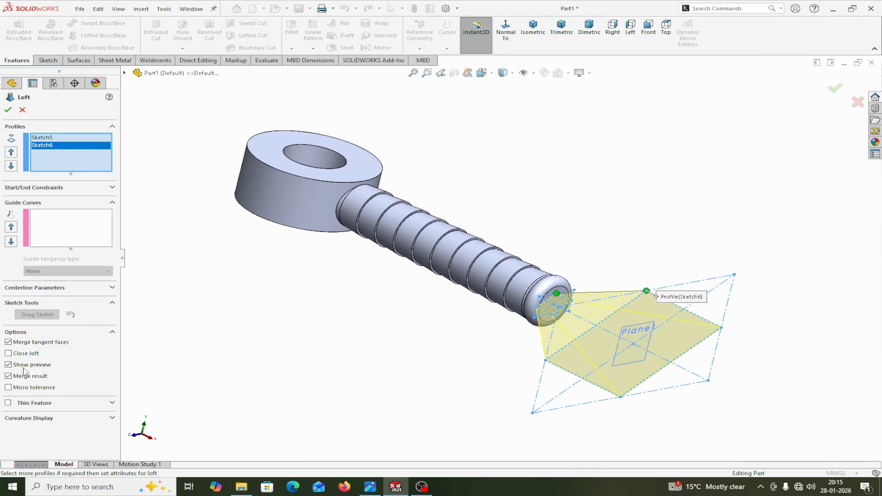
click(8, 110)
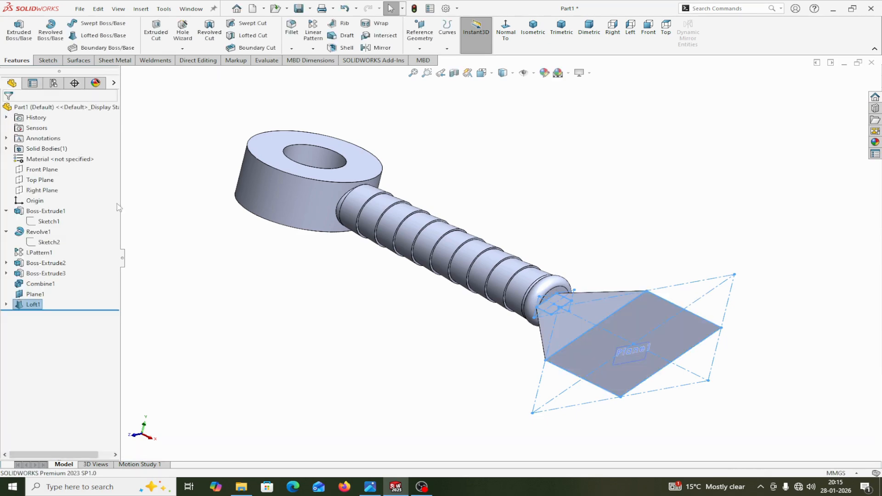
Hide the reference plane that carries the larger diamond's sketch
middle_drag(266, 345, 272, 315)
scroll(315, 339, up, 3)
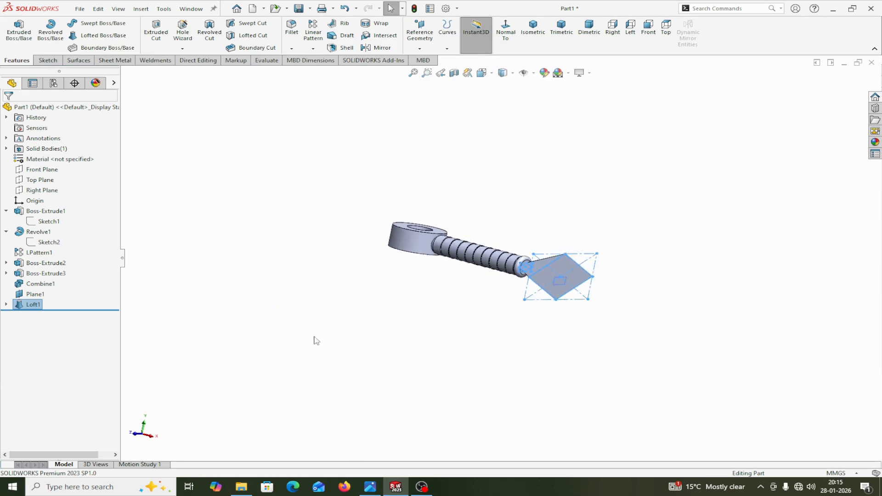
click(41, 295)
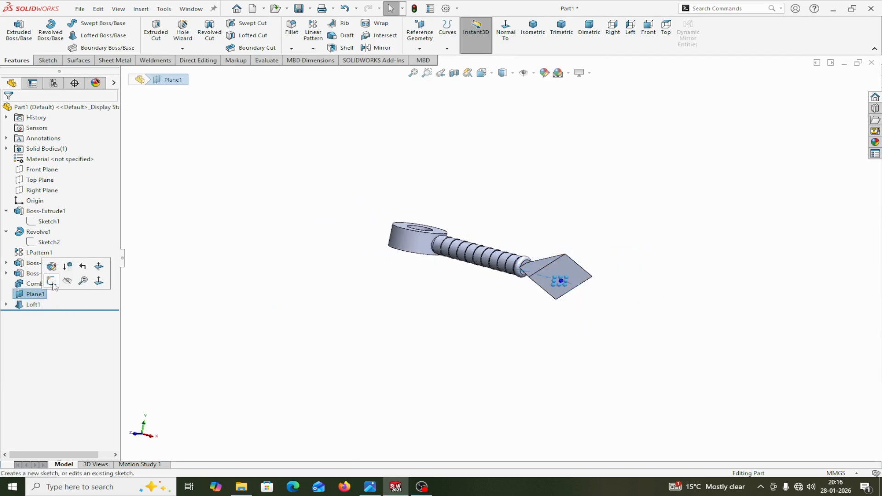
click(375, 365)
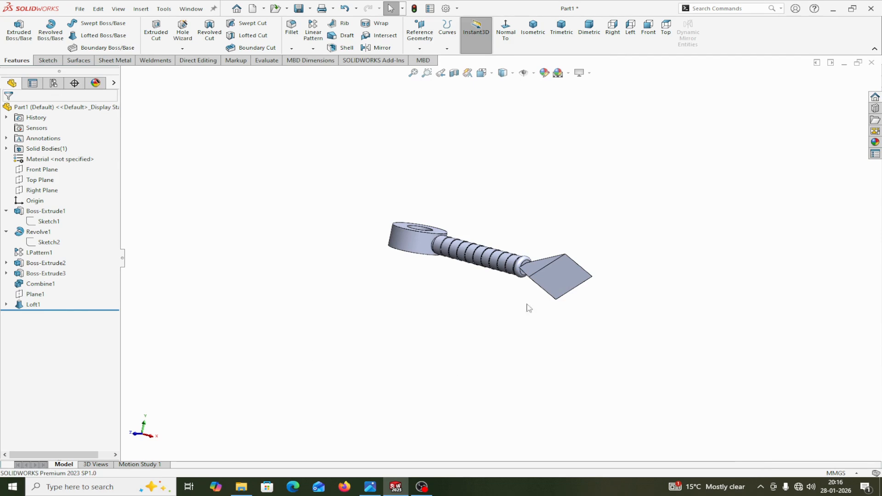
Create a reference plane offset 80 mm outward from the loft's large diamond end face
click(567, 277)
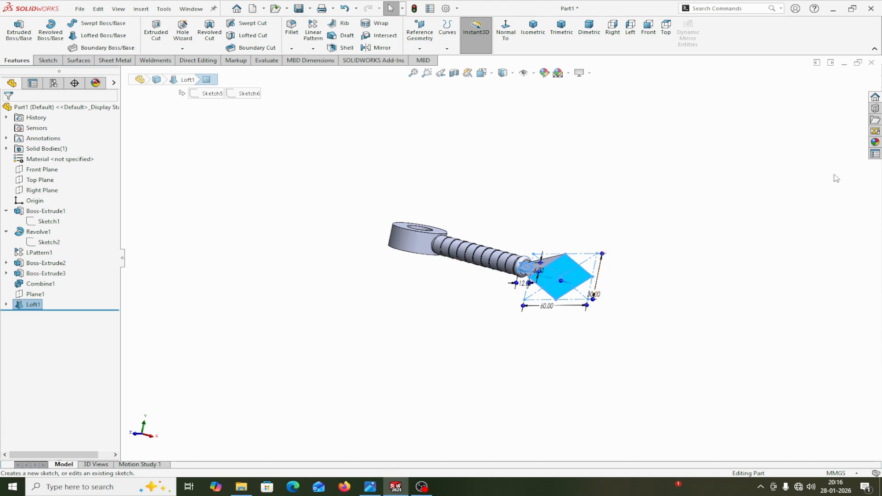
click(420, 48)
click(430, 61)
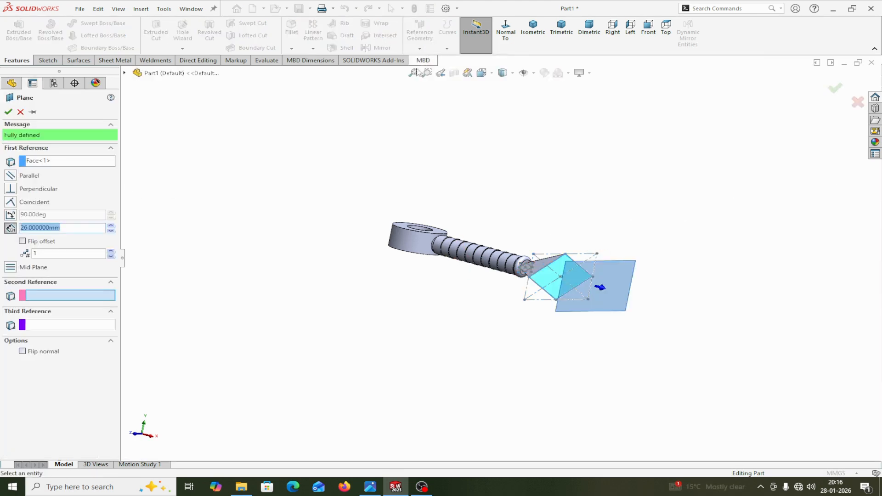
right_click(101, 162)
click(121, 168)
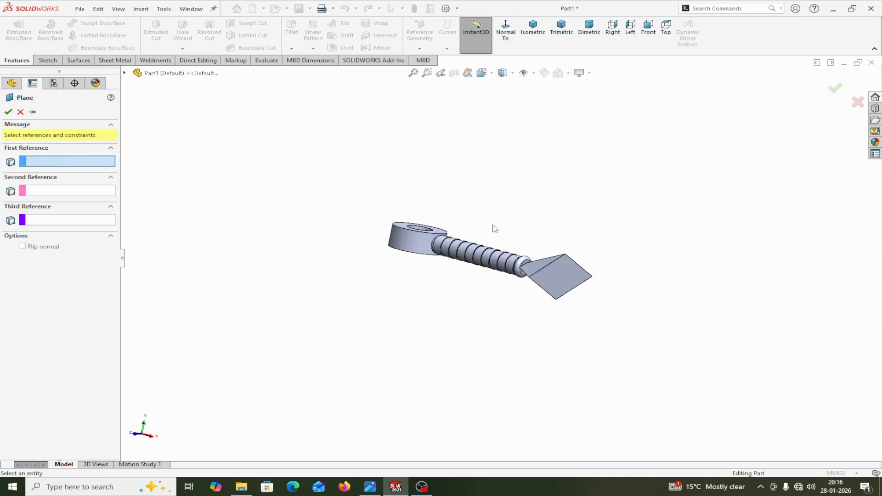
click(559, 278)
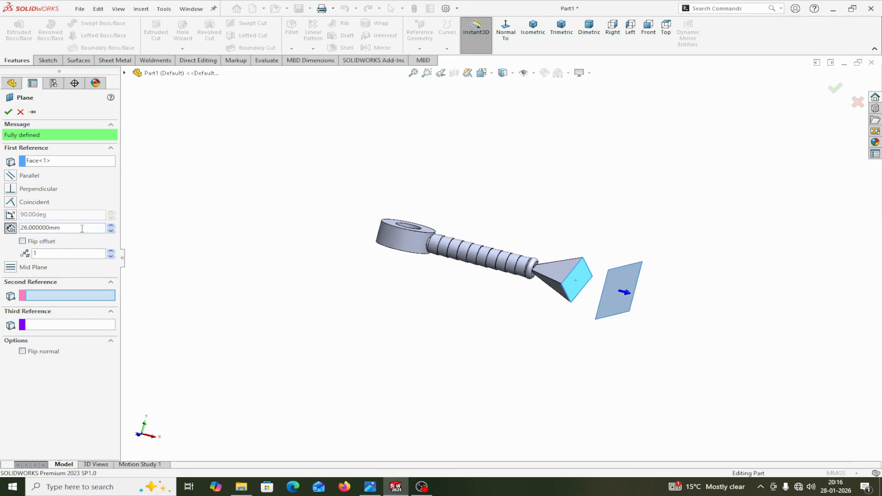
drag(82, 229, 2, 234)
text(80)
click(9, 112)
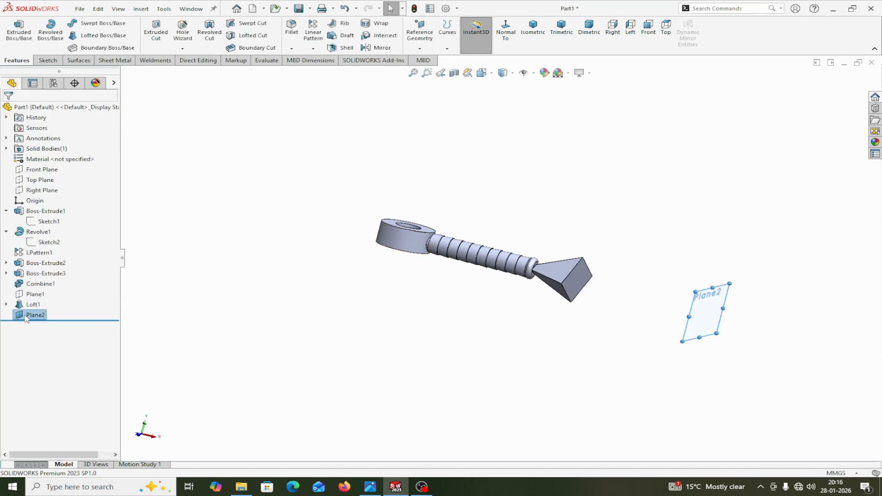
Sketch a point at the origin on the plane offset beyond the loft, then exit the sketch
click(26, 316)
click(34, 301)
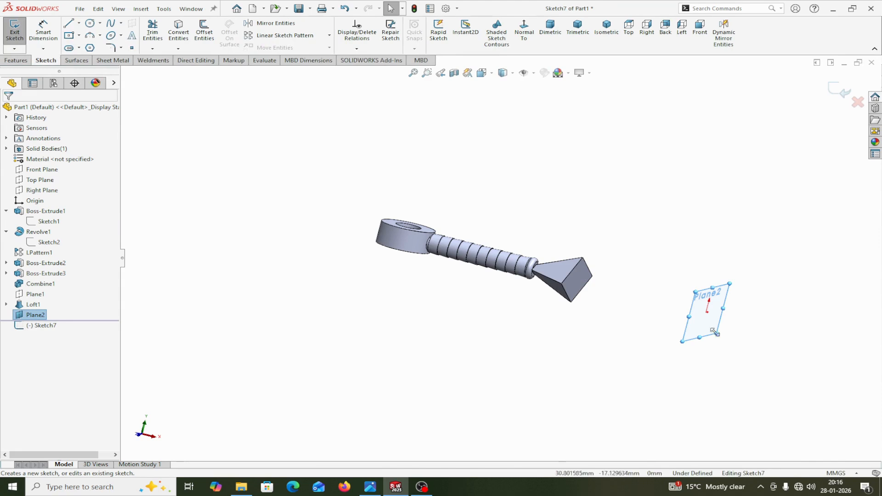
key(z)
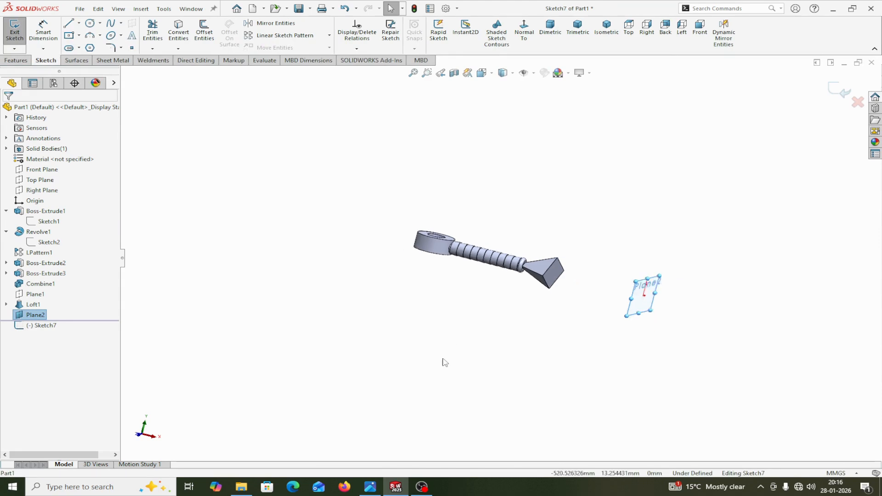
click(525, 32)
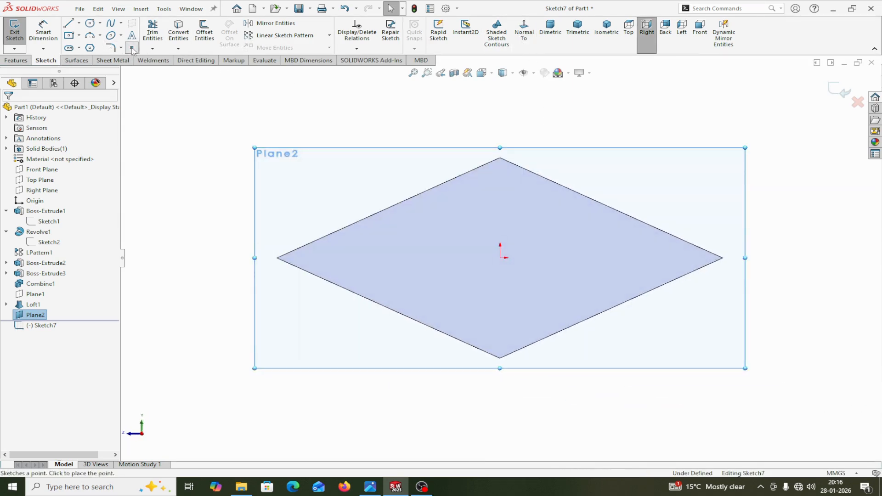
click(132, 48)
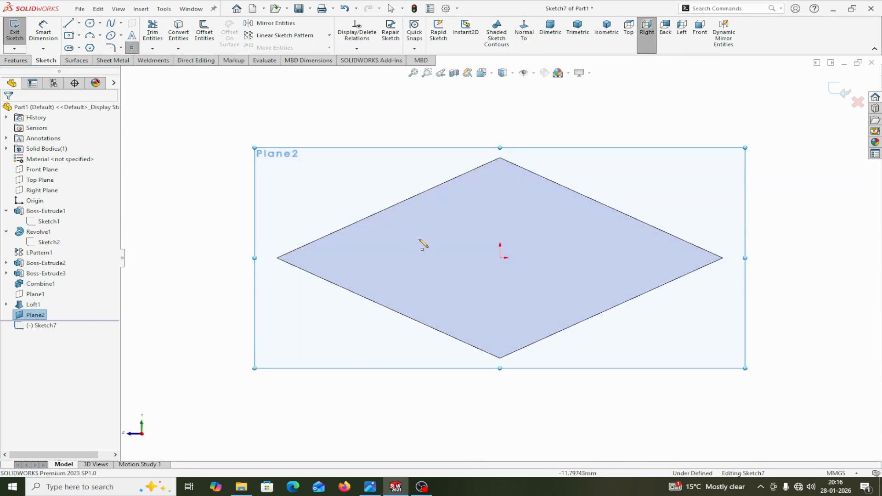
click(501, 257)
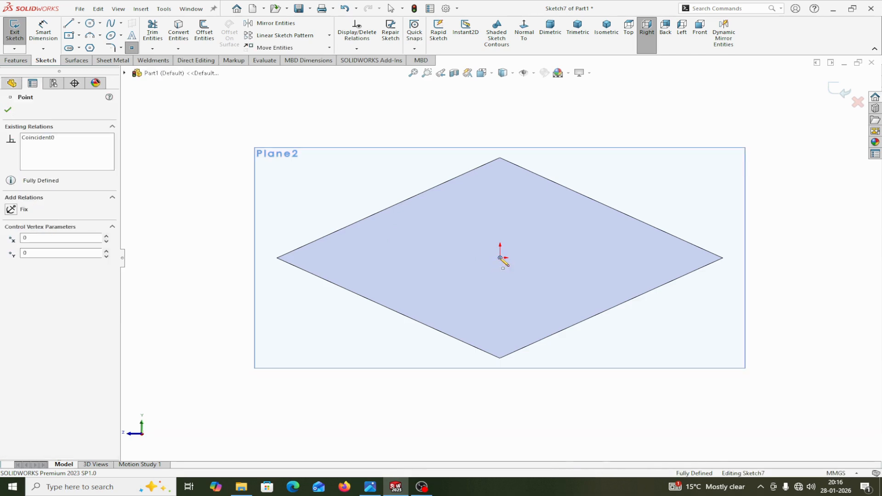
click(8, 109)
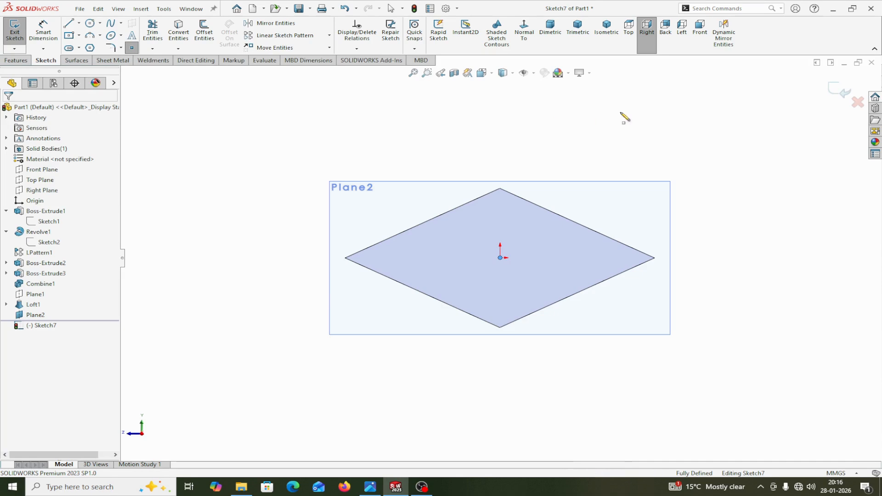
click(838, 93)
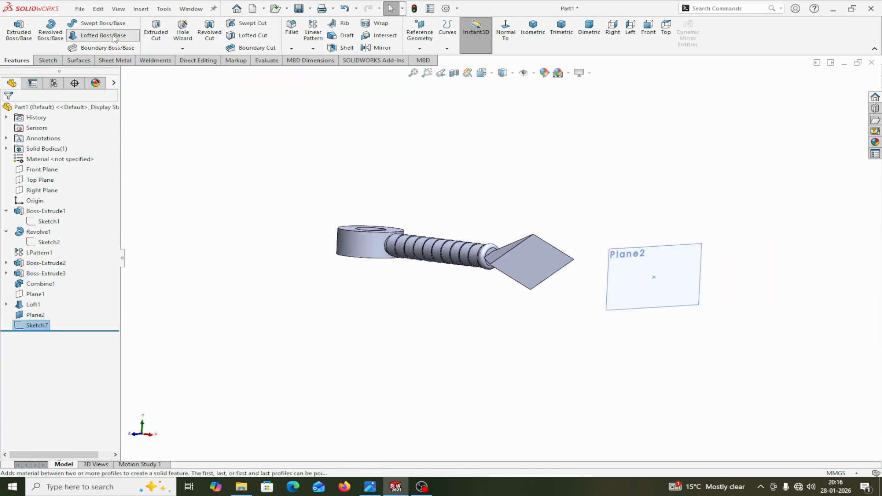
Loft the blade tip from the sketched point to the large diamond end face and hide the point's reference plane
click(94, 35)
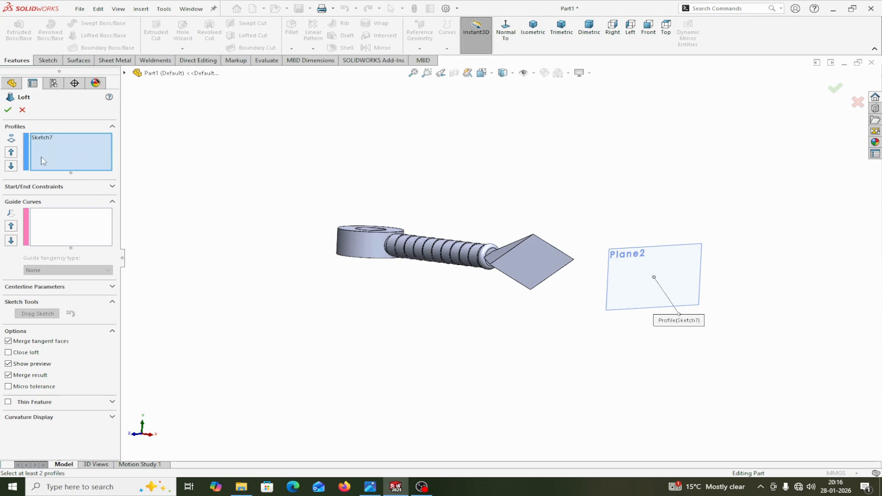
click(522, 262)
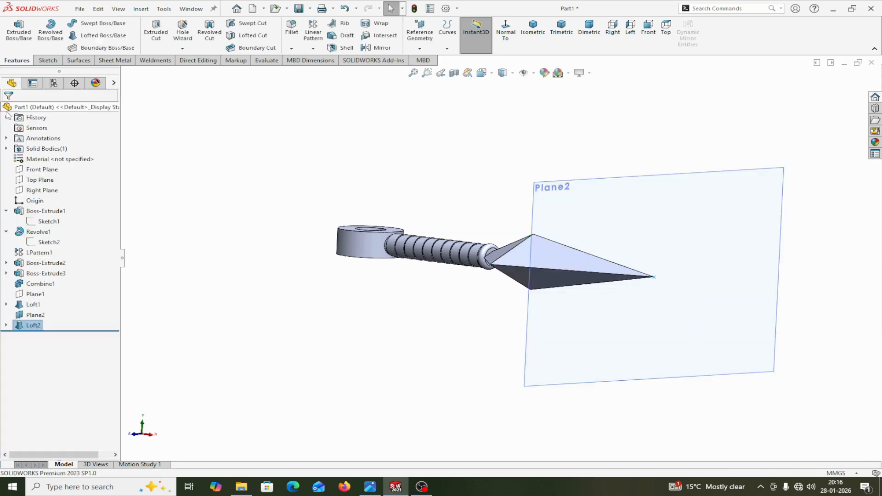
click(7, 109)
click(693, 226)
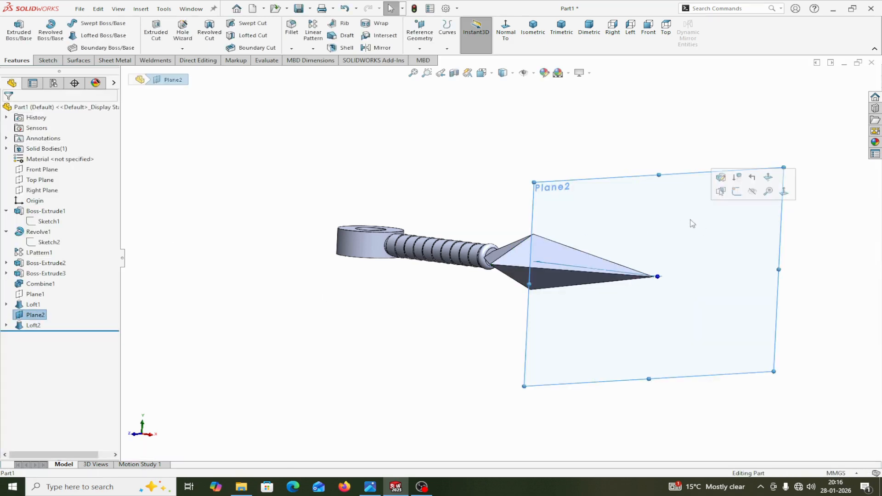
click(752, 191)
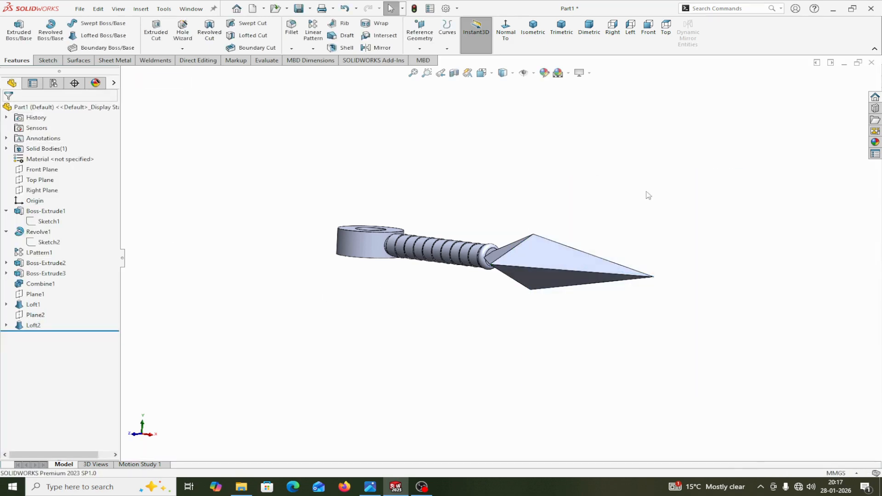
Apply the AISI 304 steel material to the whole part
middle_drag(579, 191, 596, 229)
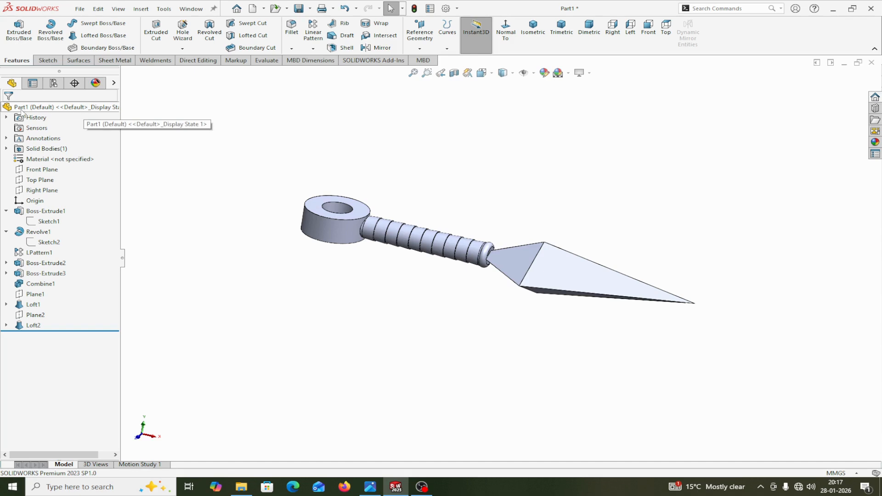
right_click(63, 109)
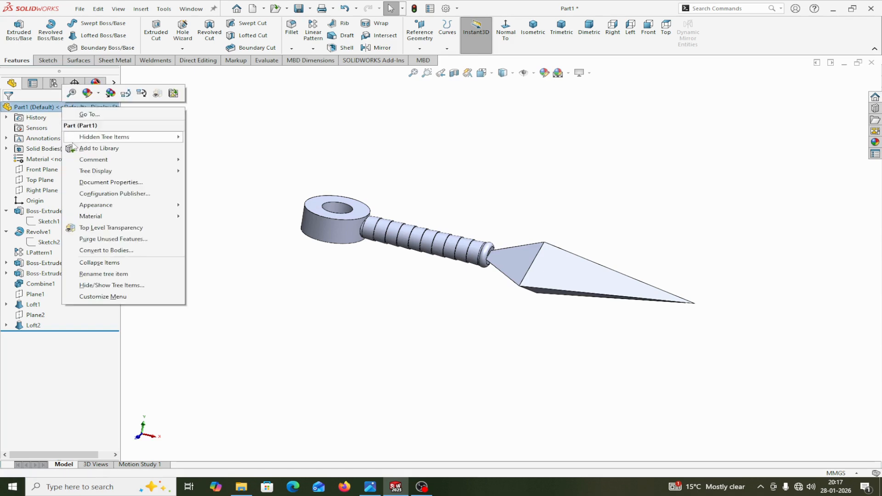
mouse_move(89, 216)
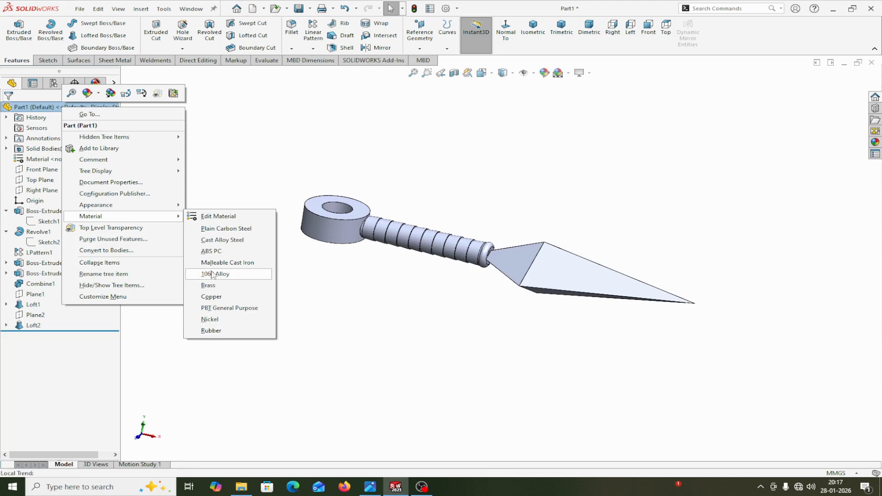
click(216, 220)
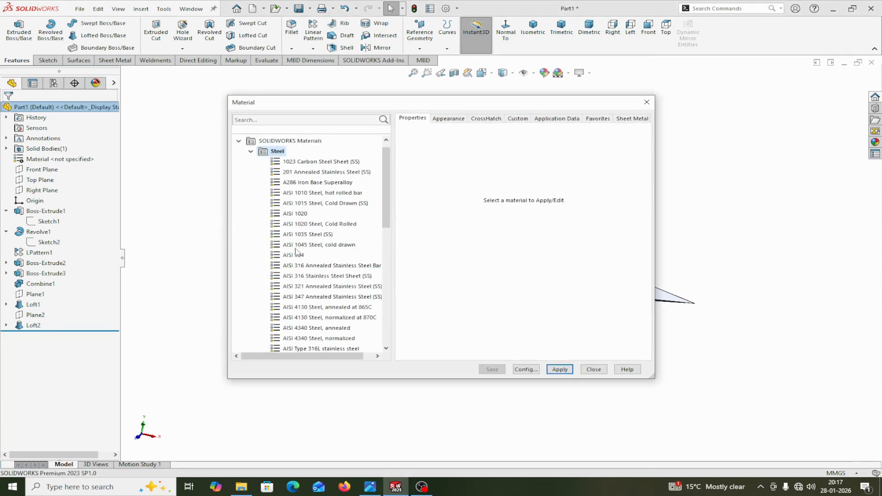
click(295, 255)
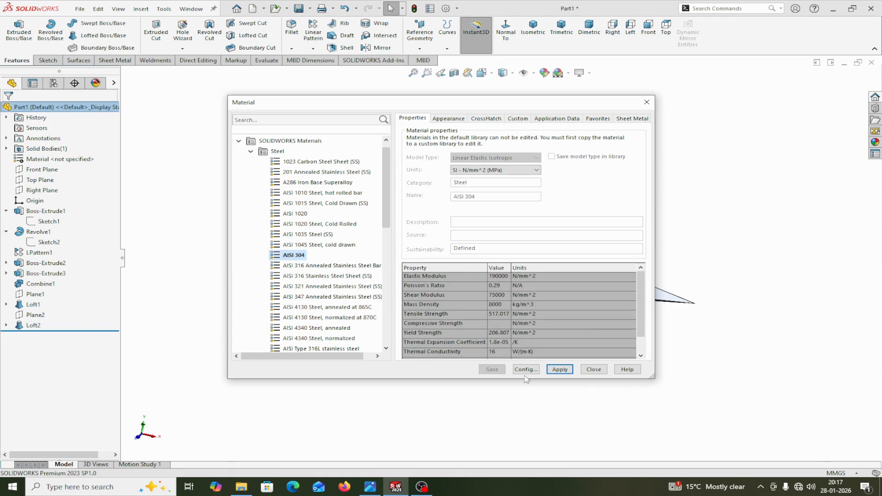
click(560, 370)
click(593, 369)
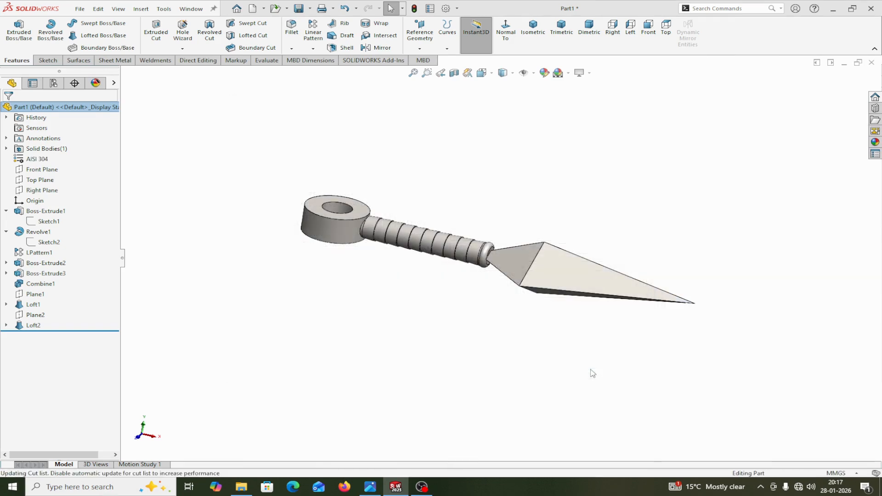
Change the whole part's appearance colour to dark grey, RGB 64, 64, 64
click(114, 84)
click(154, 109)
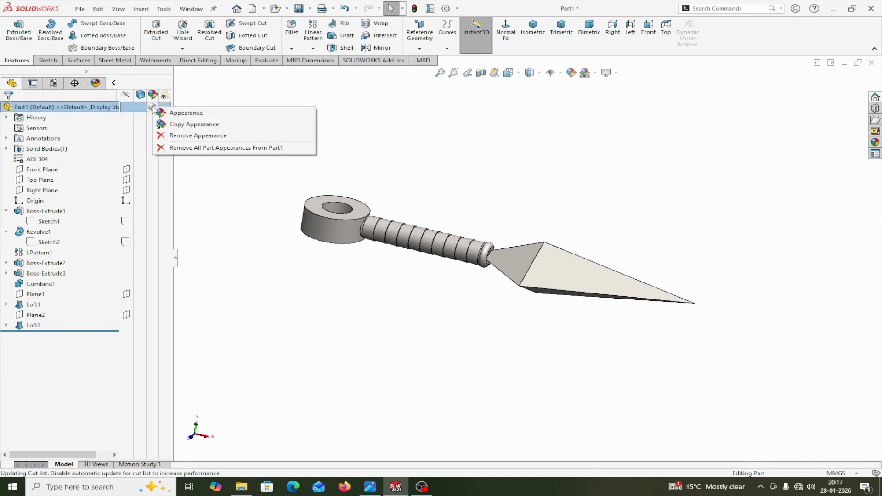
click(165, 114)
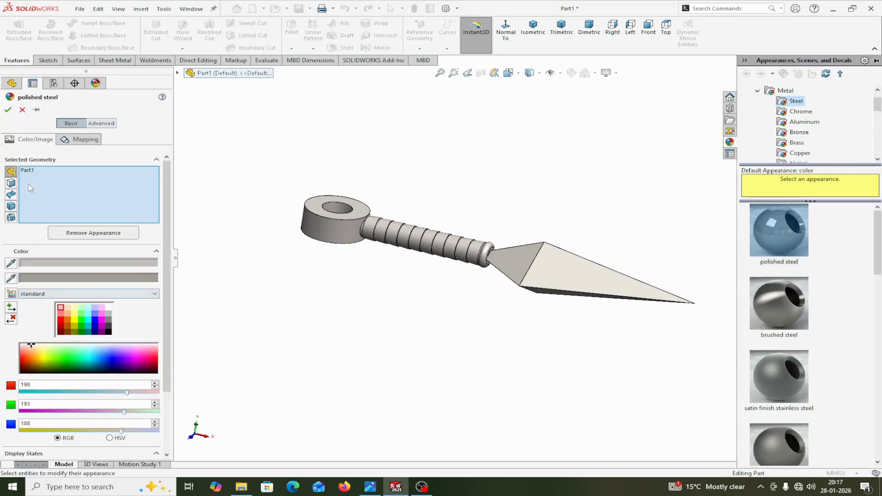
click(109, 330)
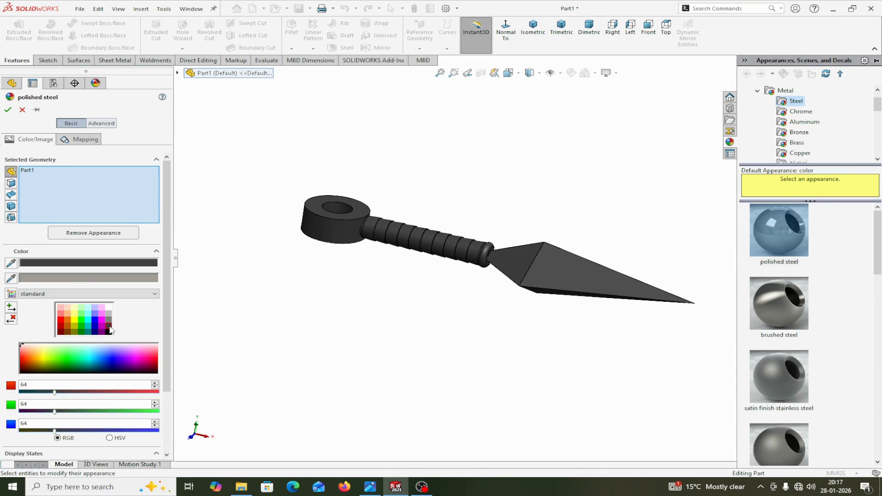
click(8, 109)
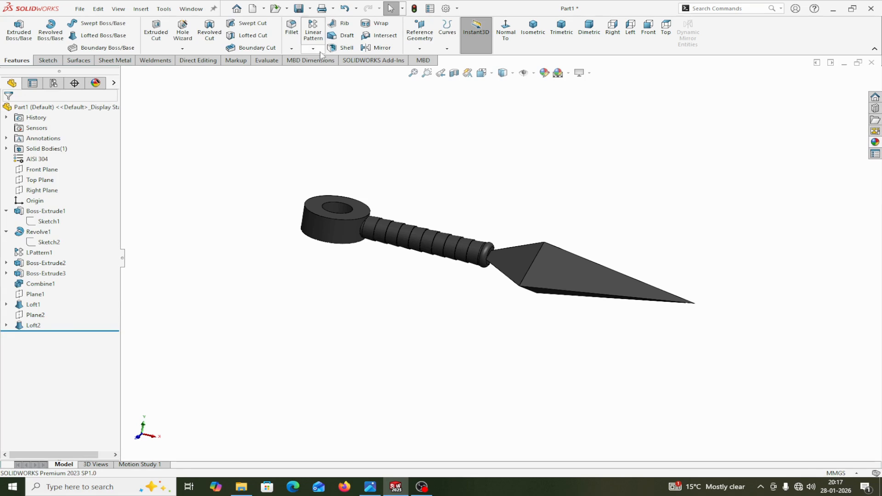
Fillet the ring's outer and hole edges on both flat faces with a 1 mm radius
click(292, 48)
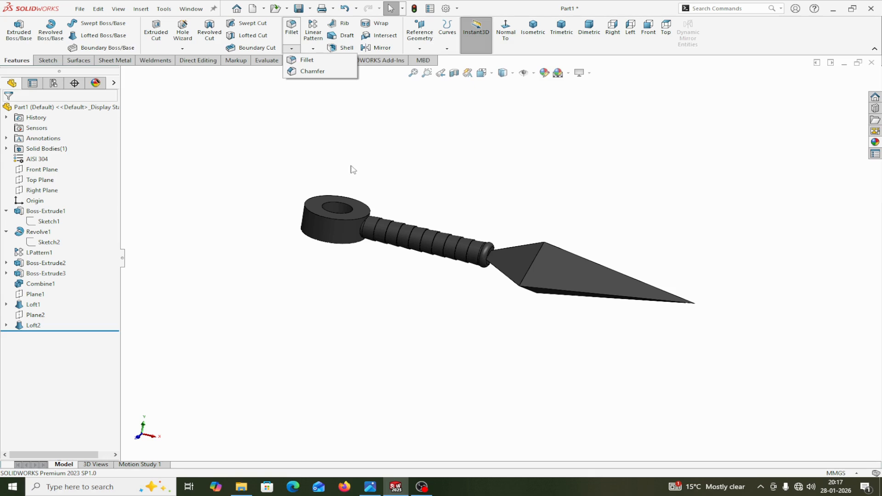
click(307, 60)
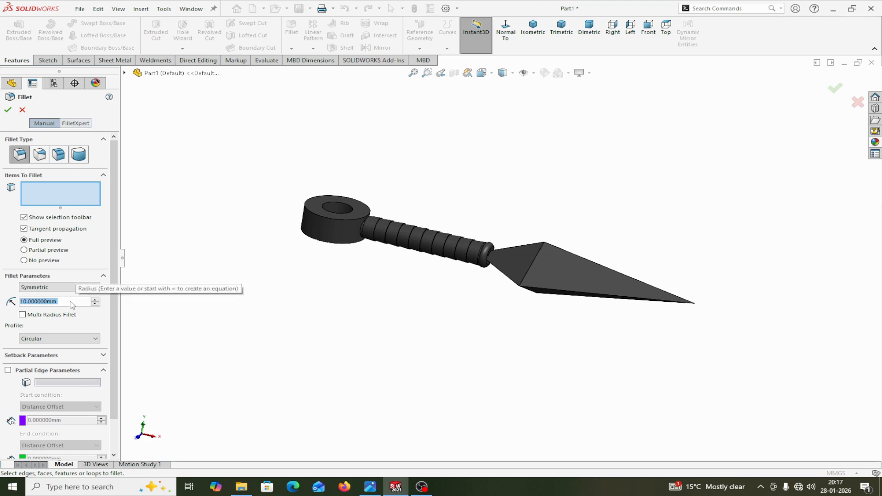
text(2)
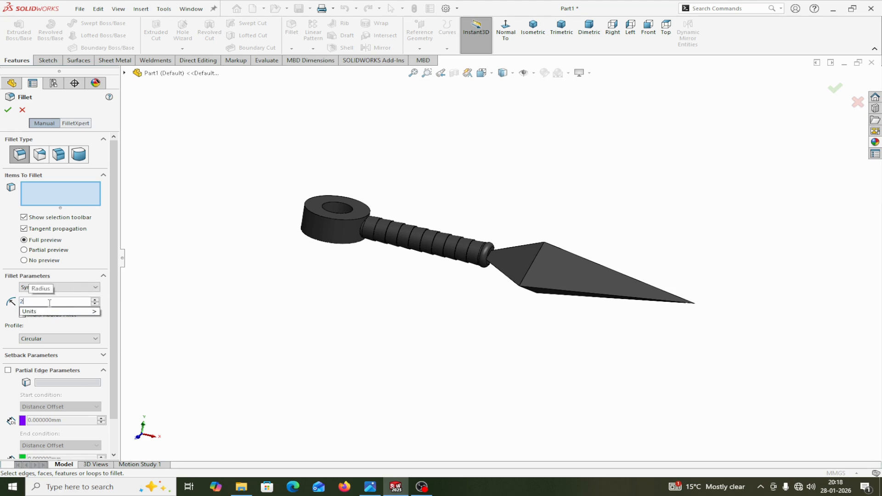
key(BackSpace)
text(1)
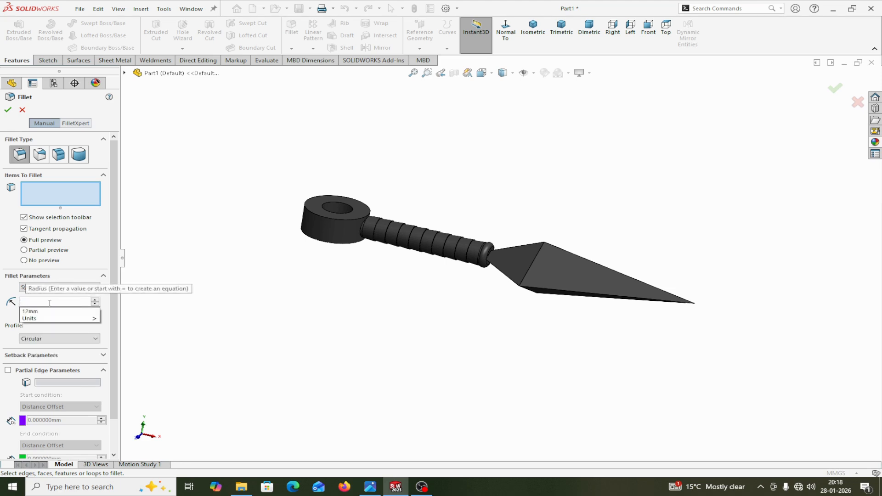
click(328, 220)
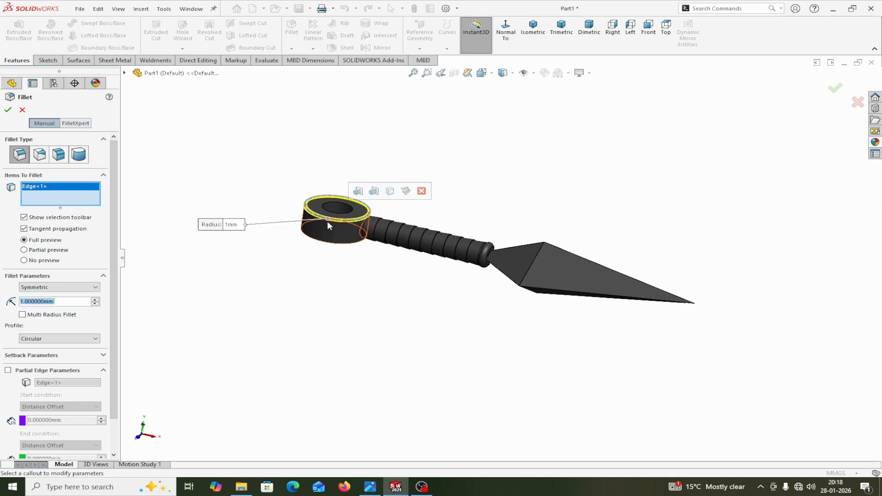
click(326, 242)
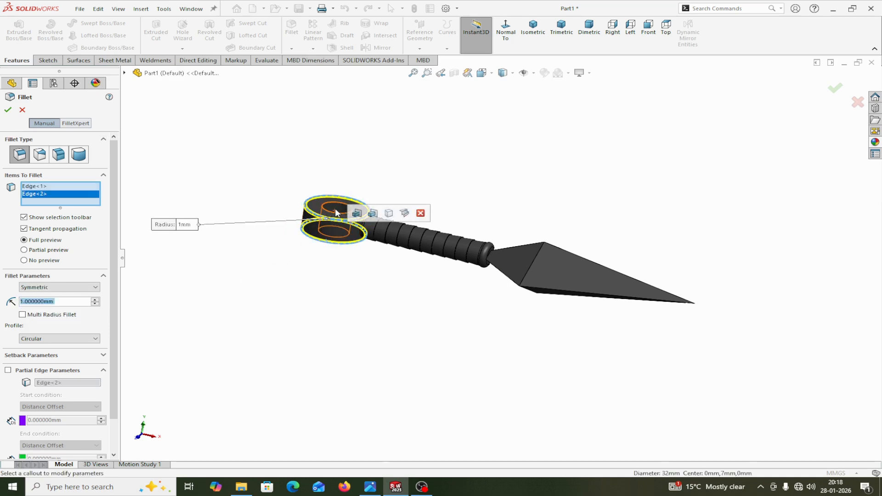
click(306, 203)
click(8, 109)
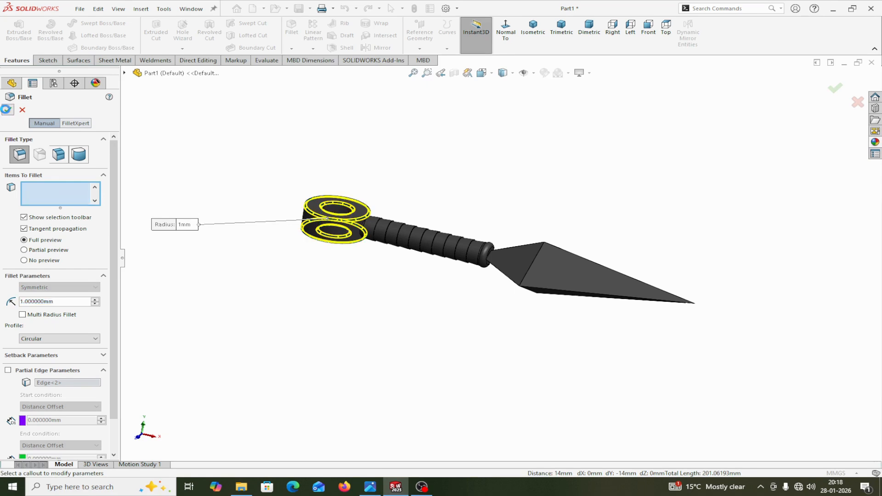
Examine the finished knife in isometric view and from several other angles, checking the ring, grip and blade
scroll(330, 313, up, 2)
scroll(495, 275, down, 2)
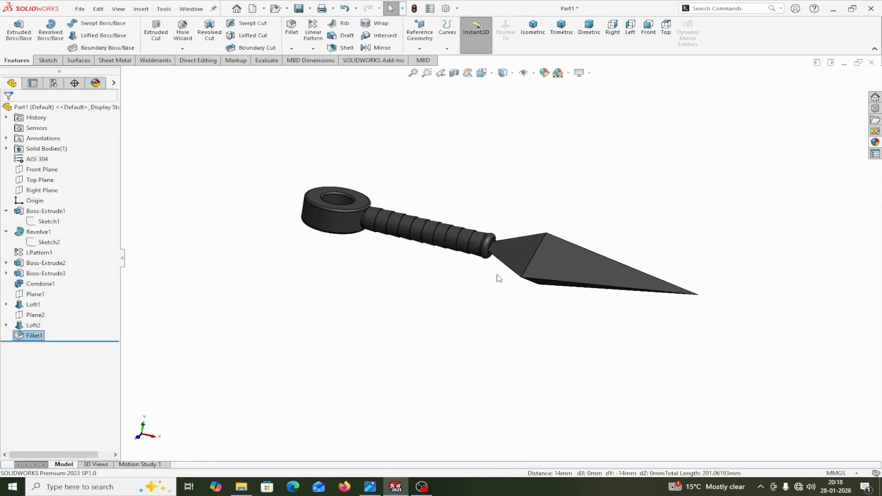
click(533, 39)
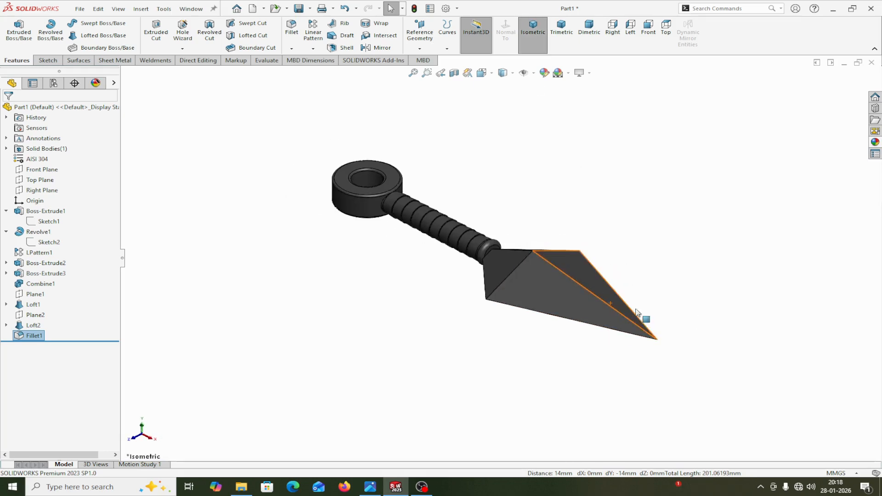
middle_drag(634, 300, 649, 322)
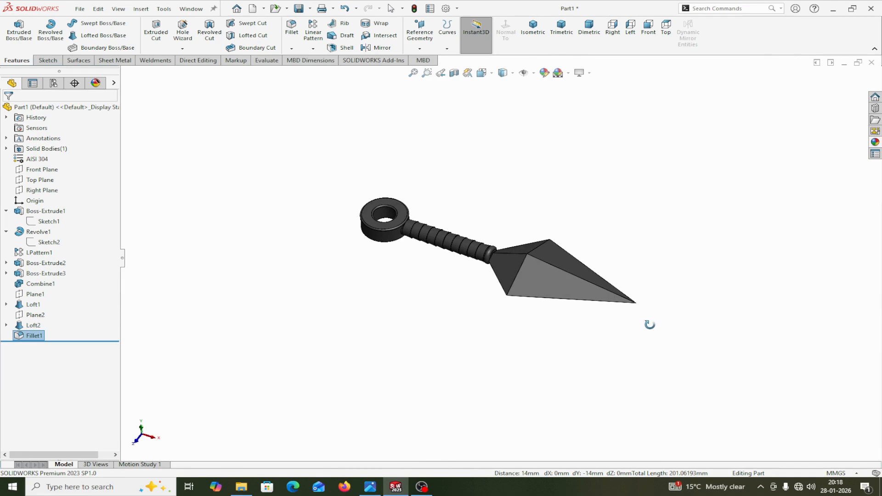
scroll(597, 339, up, 2)
scroll(538, 325, down, 1)
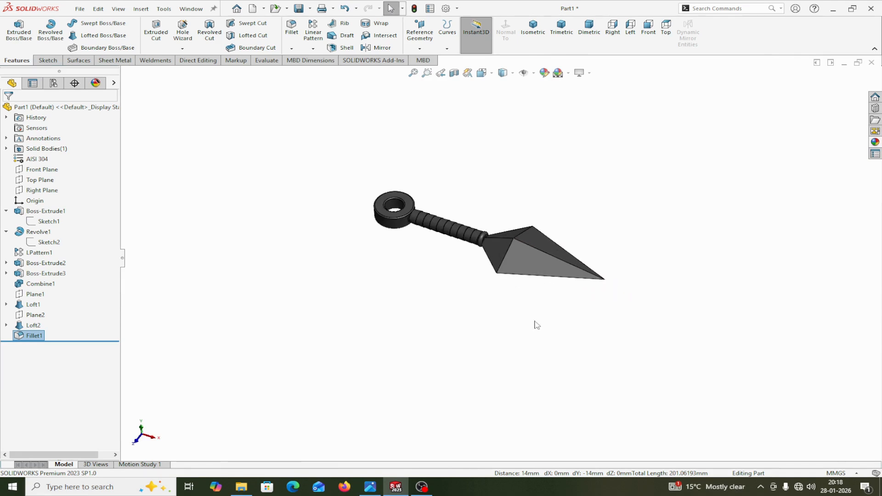
middle_drag(535, 325, 511, 266)
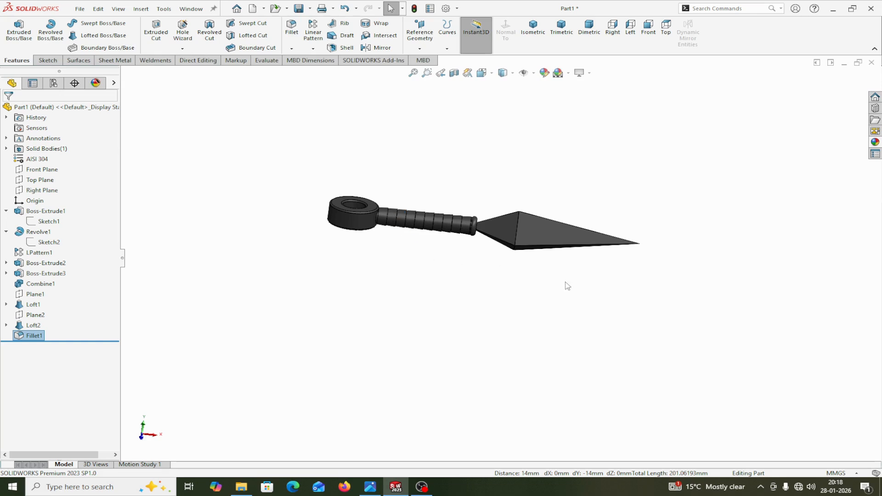
middle_drag(567, 286, 530, 283)
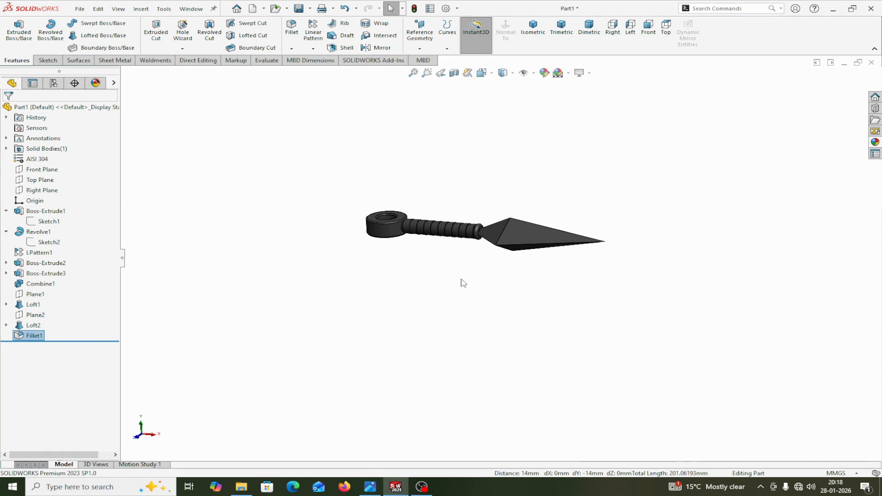
scroll(471, 264, down, 1)
middle_drag(470, 263, 488, 277)
scroll(482, 265, down, 3)
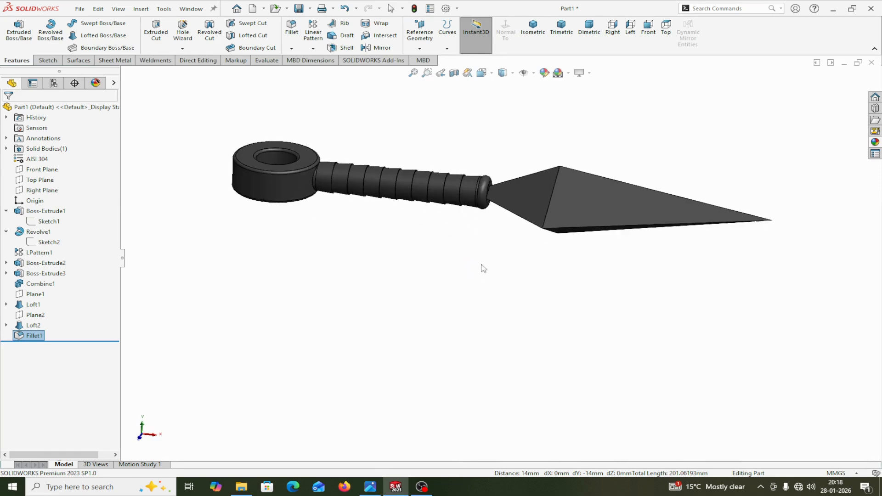
scroll(482, 261, up, 3)
scroll(482, 256, down, 3)
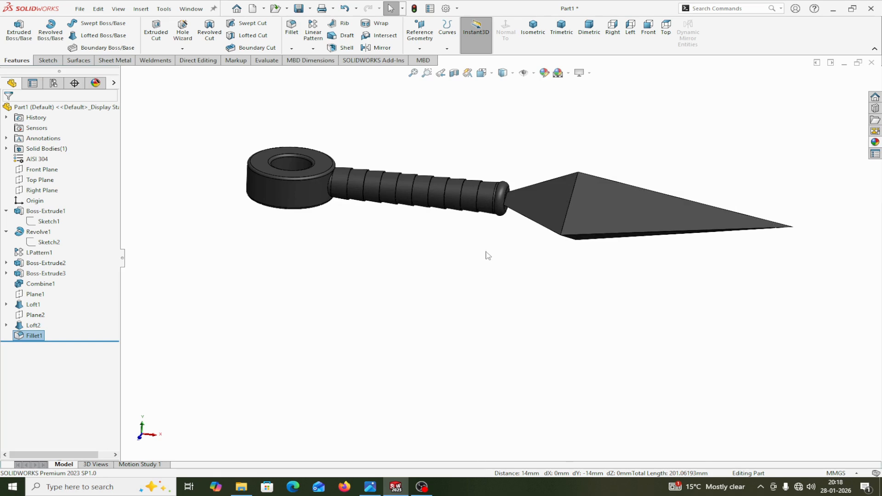